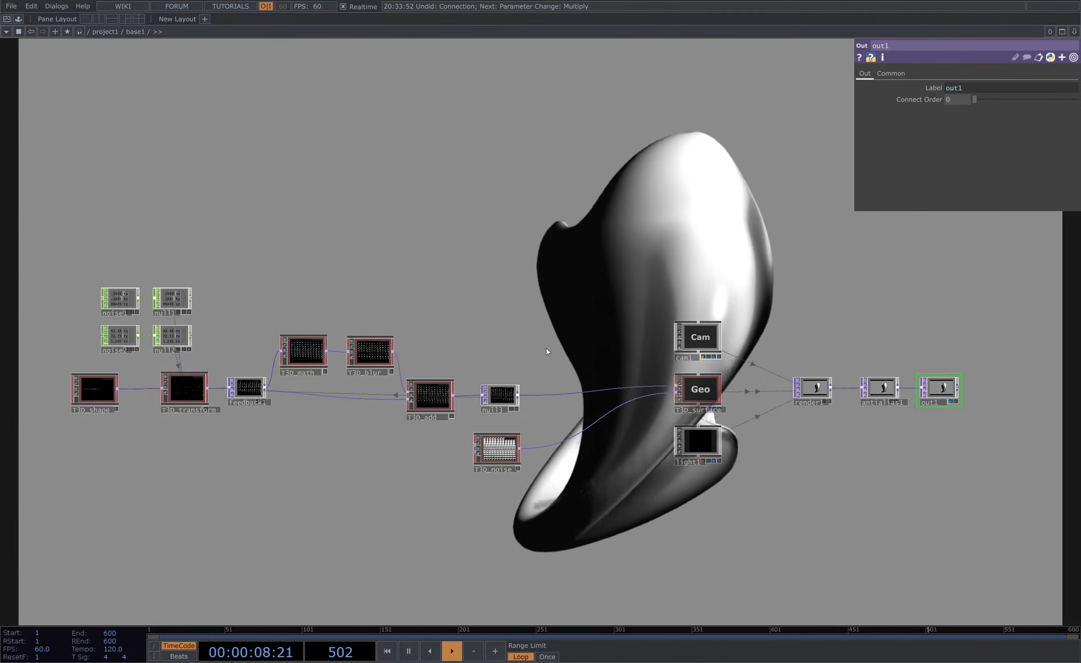
- Create a new Base COMP in the project network below the existing base1
scroll(502, 316, "down", 2)
scroll(503, 316, "down", 6)
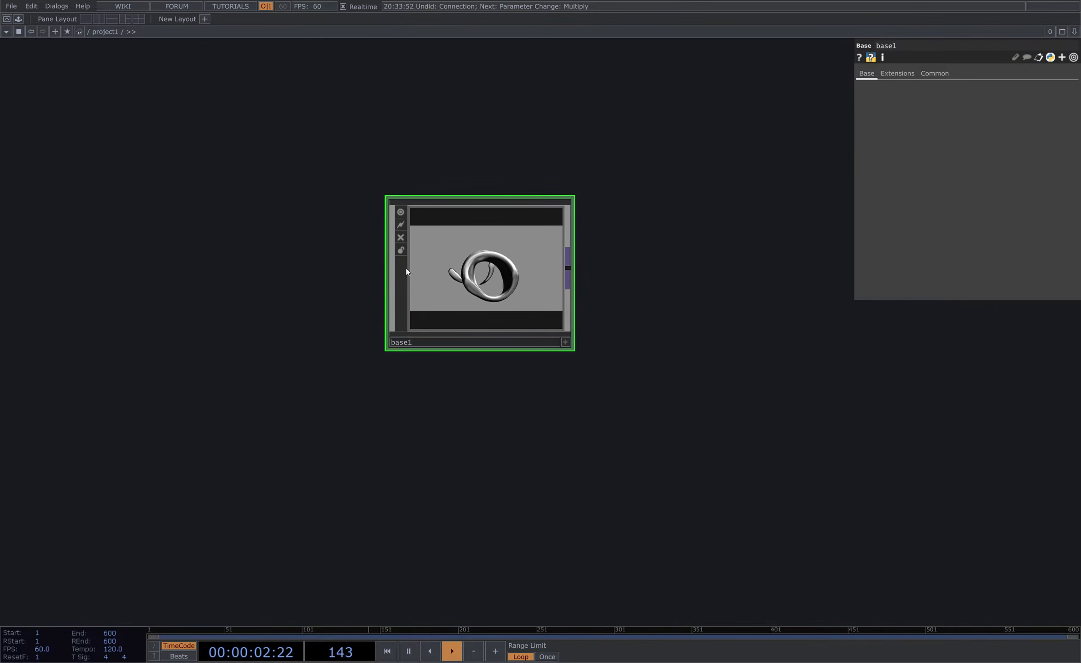
key("Tab")
type("b")
left_click(267, 291)
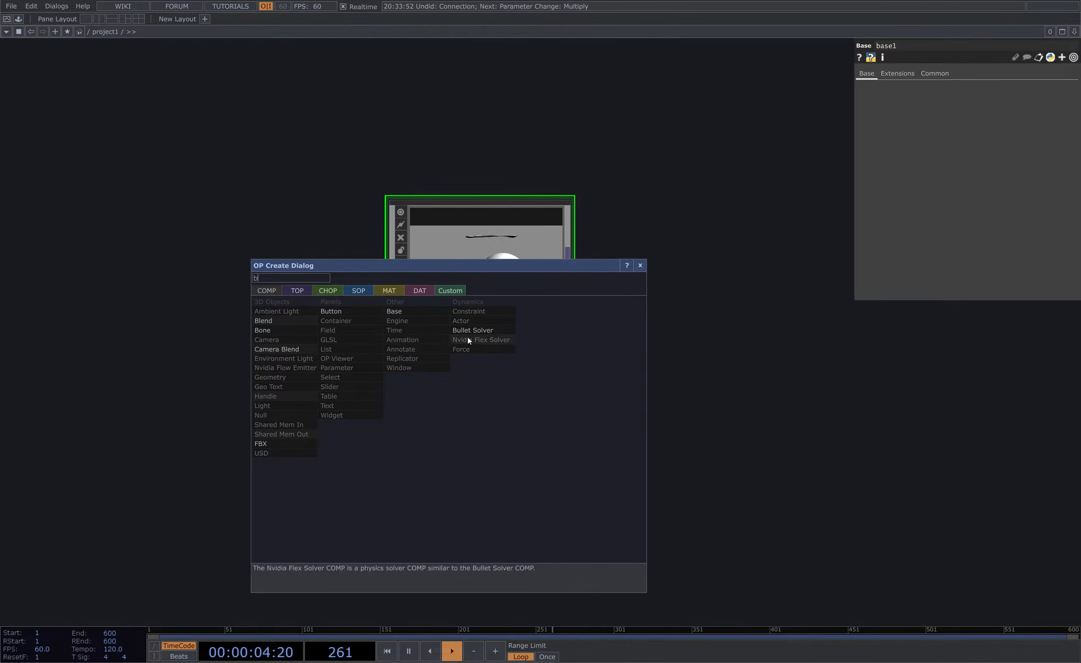
left_click(422, 314)
left_click(479, 467)
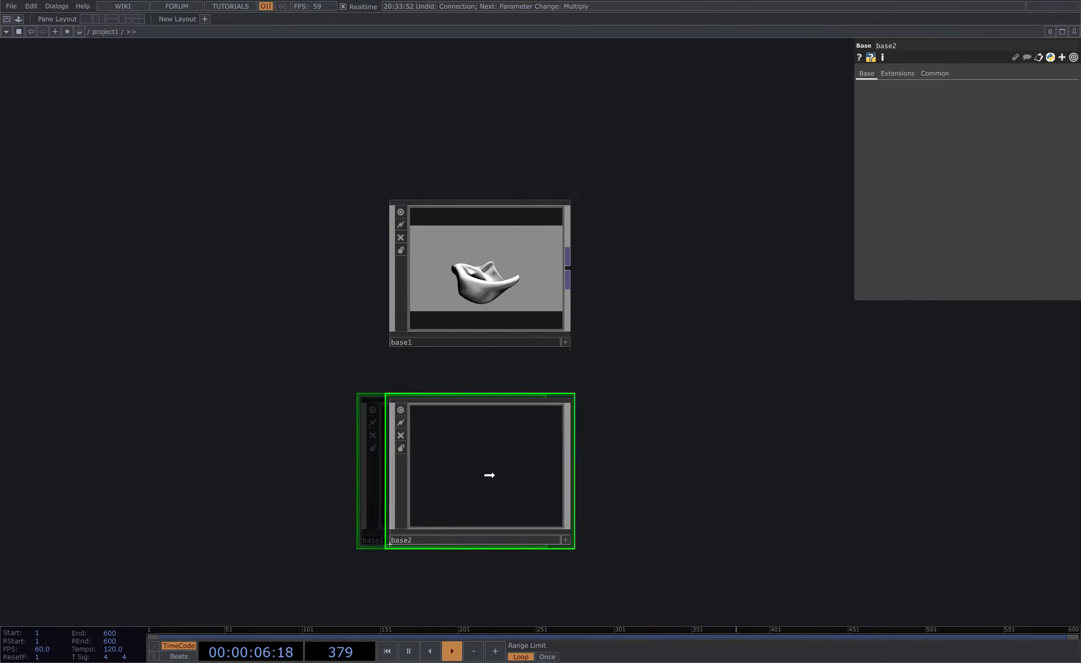
- Inside the new Base COMP, create a Circle TOP
scroll(493, 465, "up", 8)
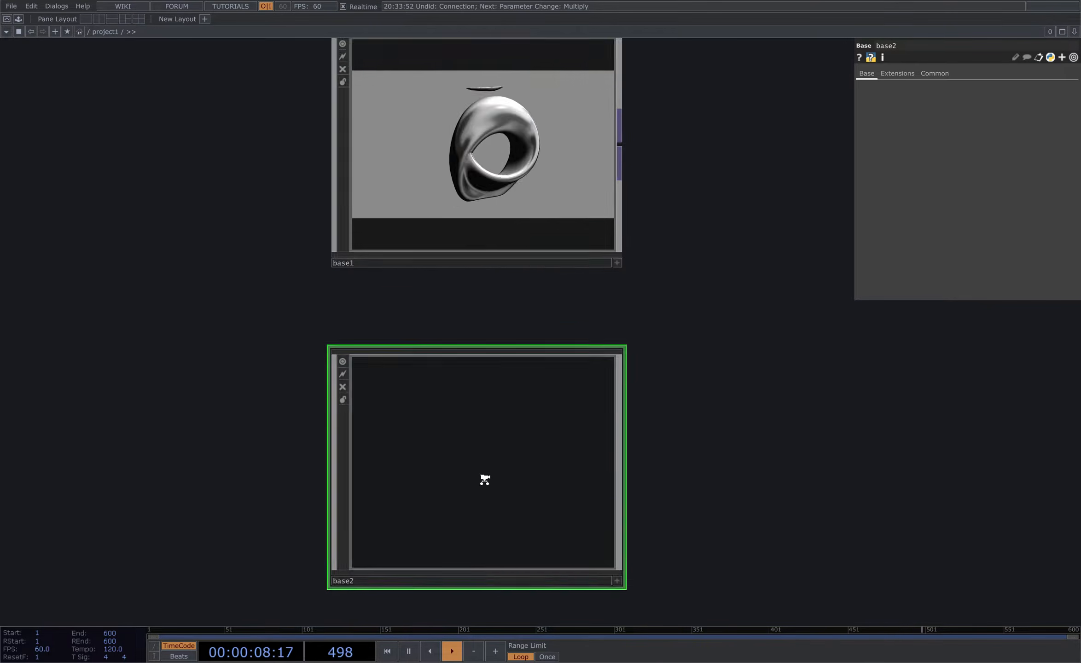
key("Tab")
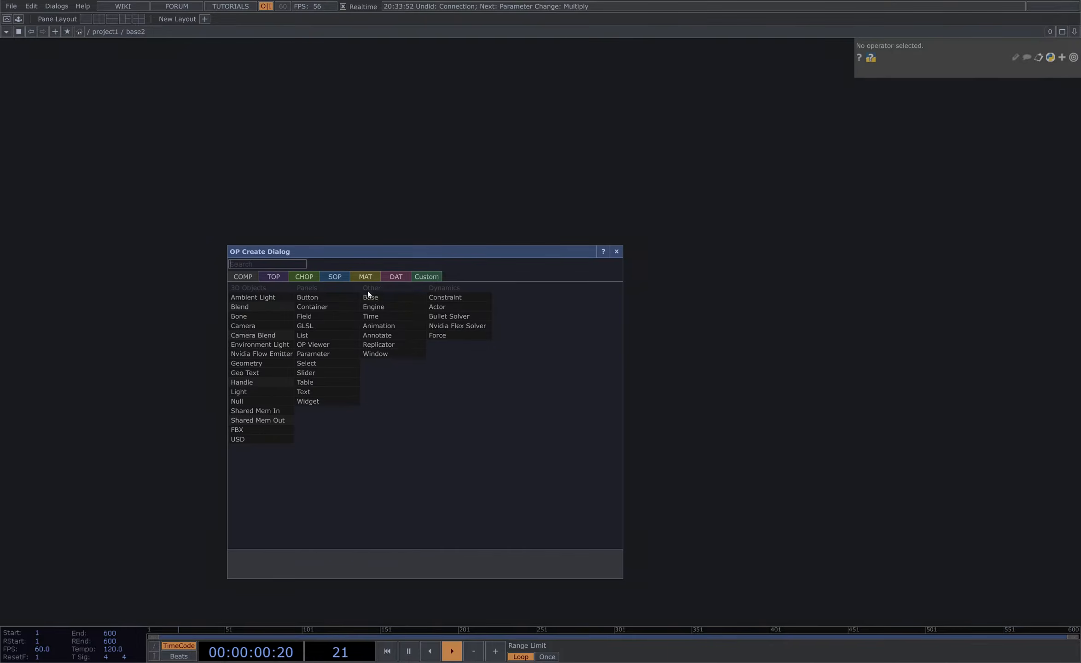
left_click(273, 277)
type("ci")
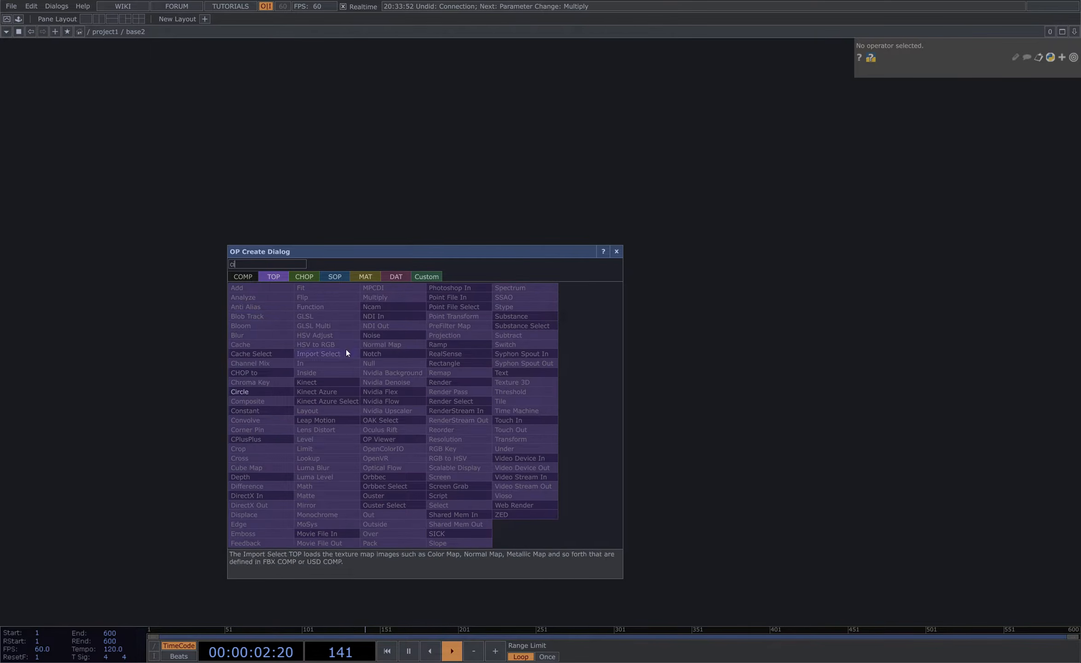
left_click(268, 392)
left_click(265, 390)
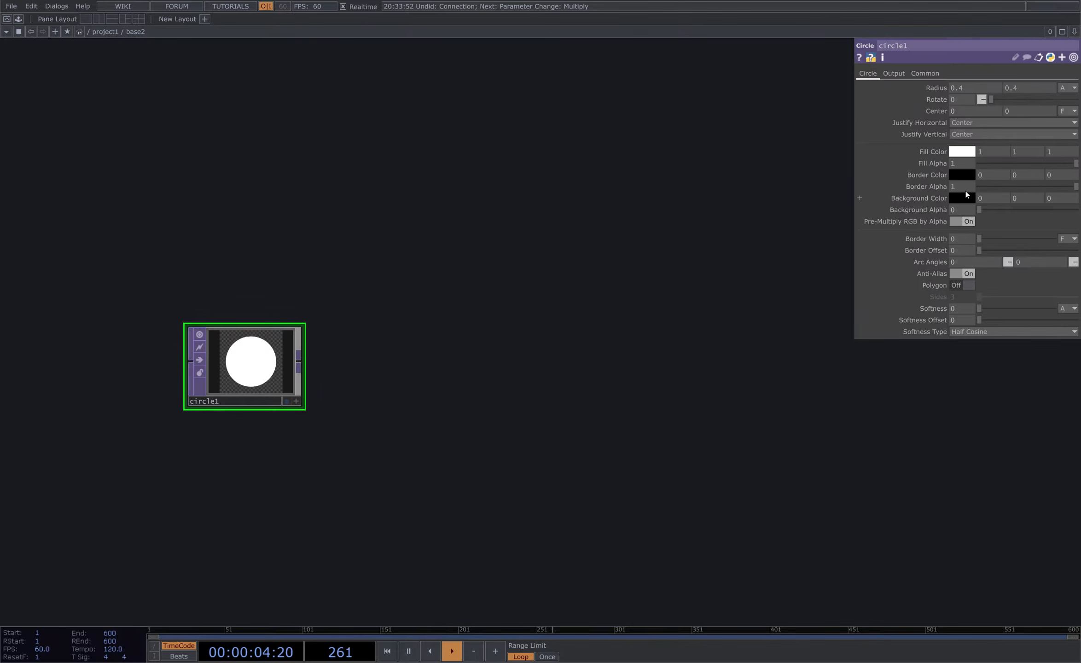
- Set the circle's resolution to 1280 by 1280 and its pixel format to 32-bit float (Mono)
left_click(925, 74)
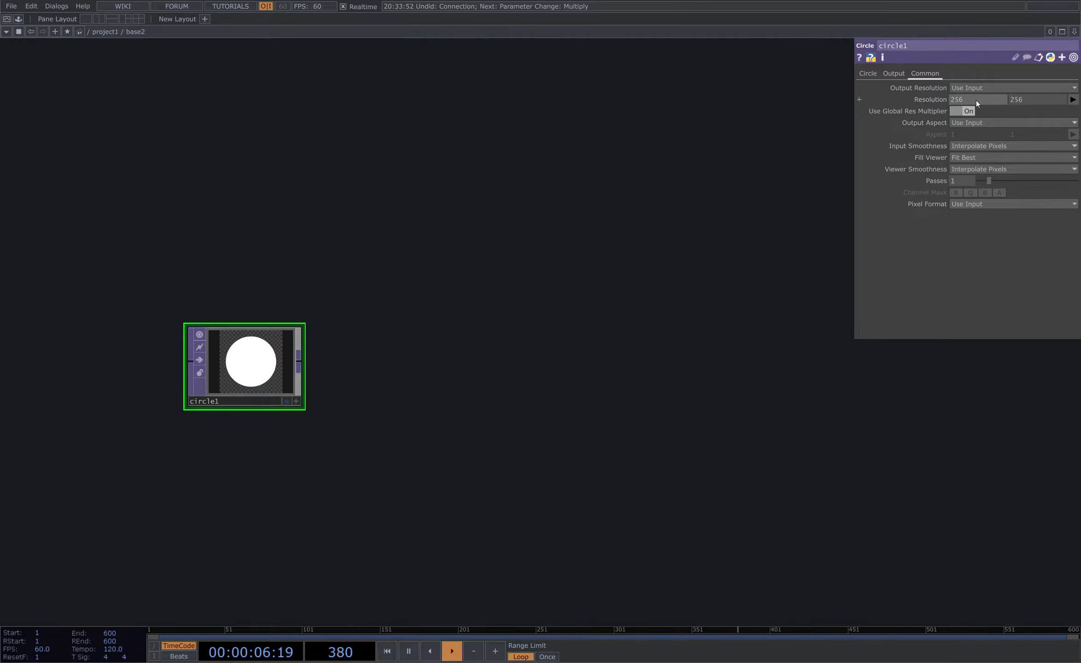
type("1280")
key("Tab")
type("1280")
key("Return")
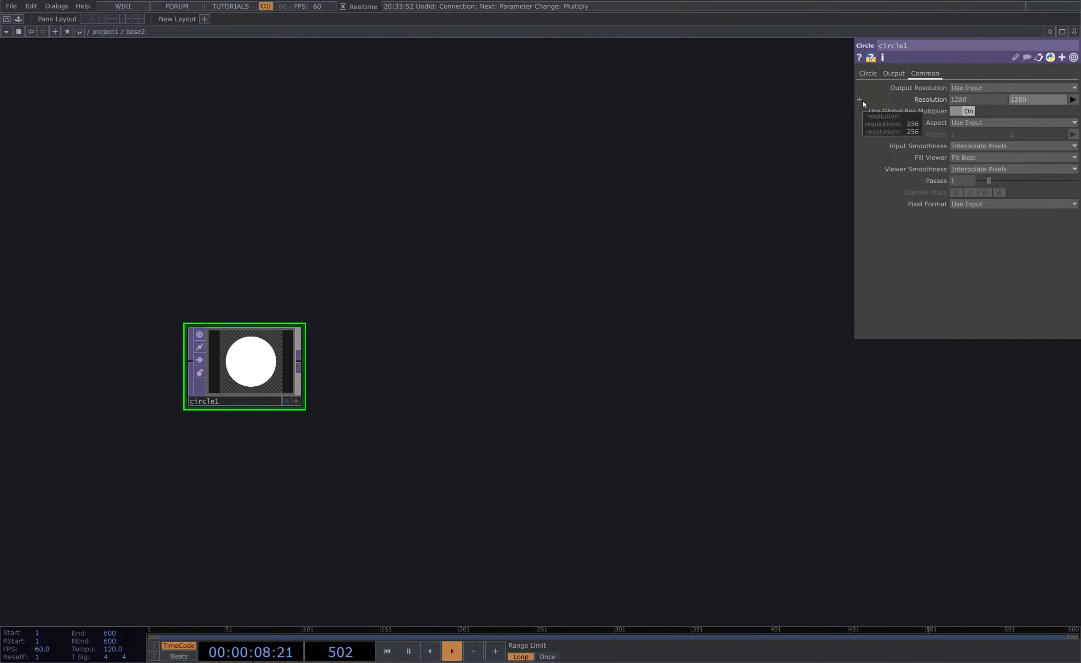
left_click(978, 205)
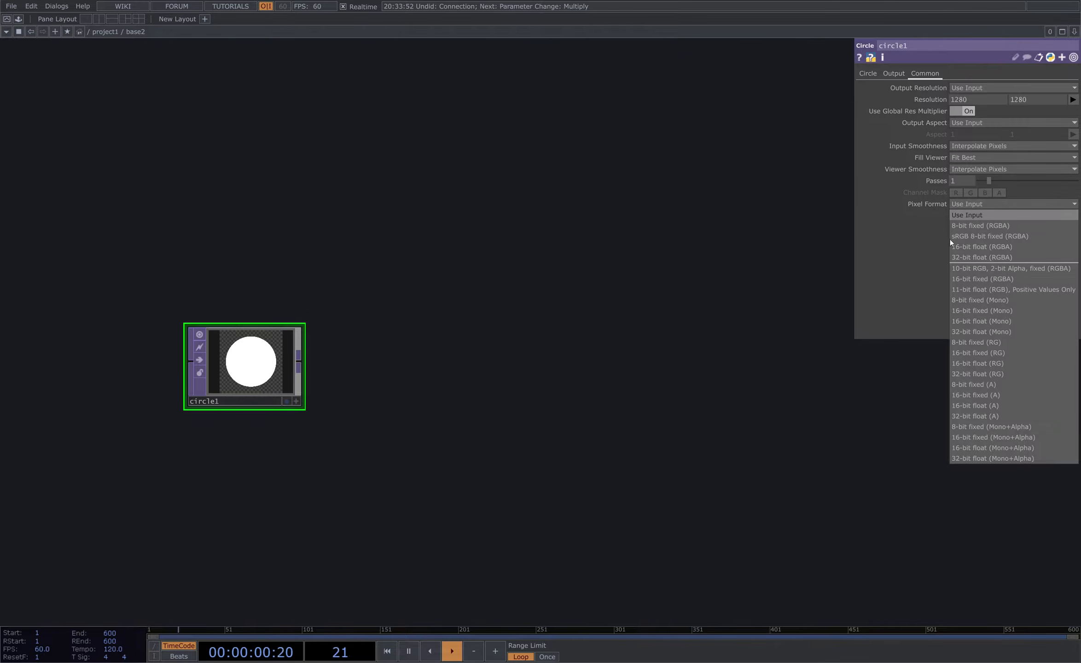
left_click(1007, 332)
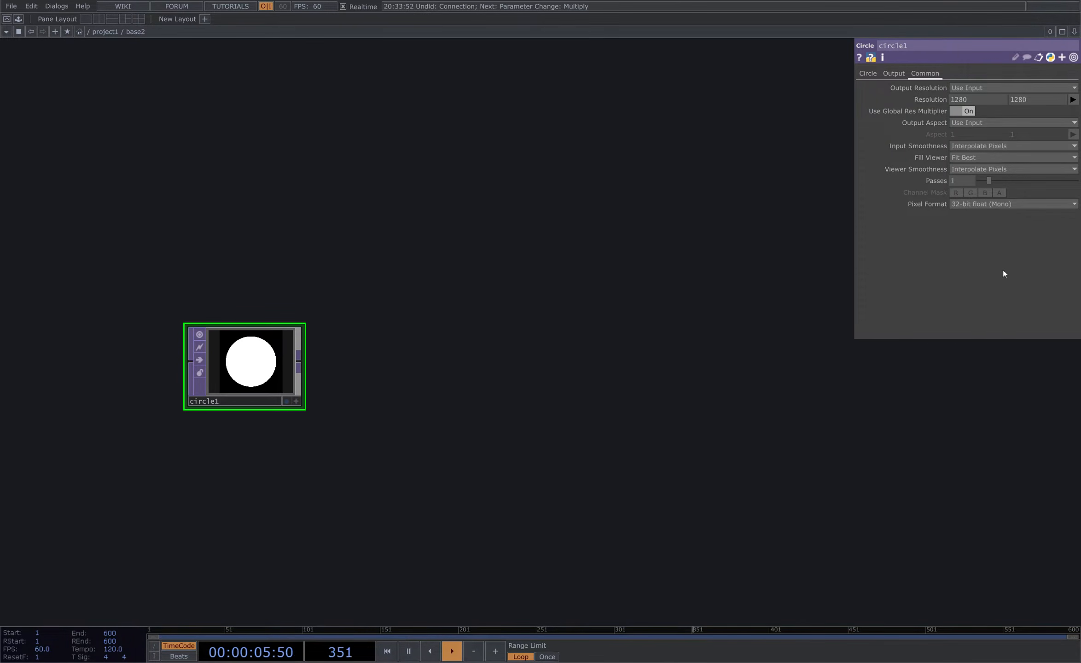
- Set the circle's radius to 0.09
left_click(876, 70)
scroll(266, 313, "up", 3)
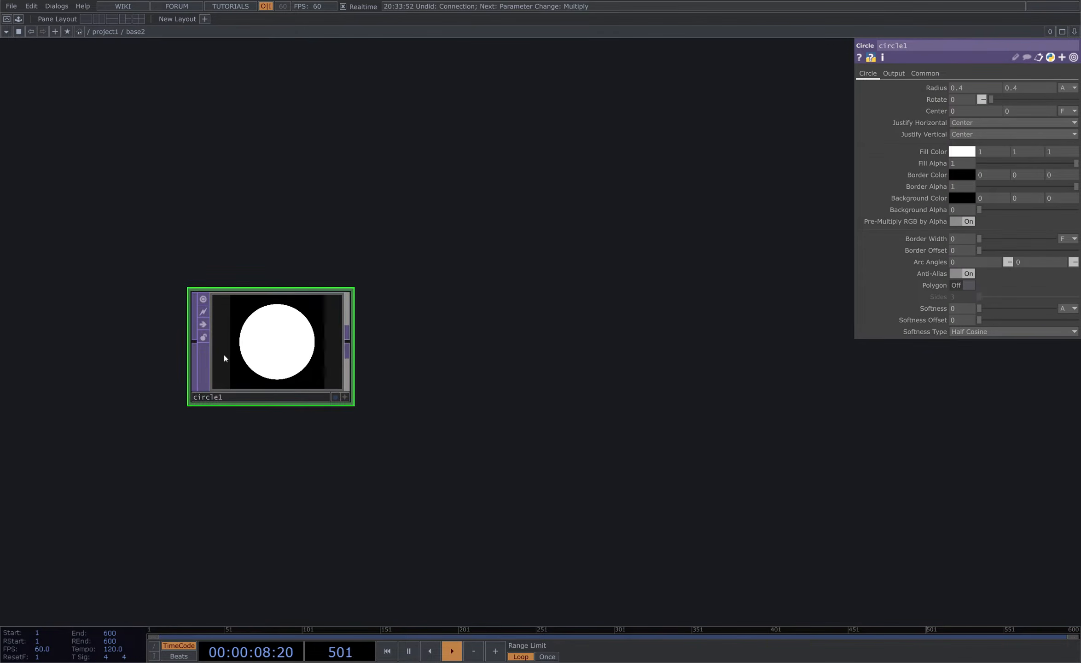
scroll(224, 355, "up", 2)
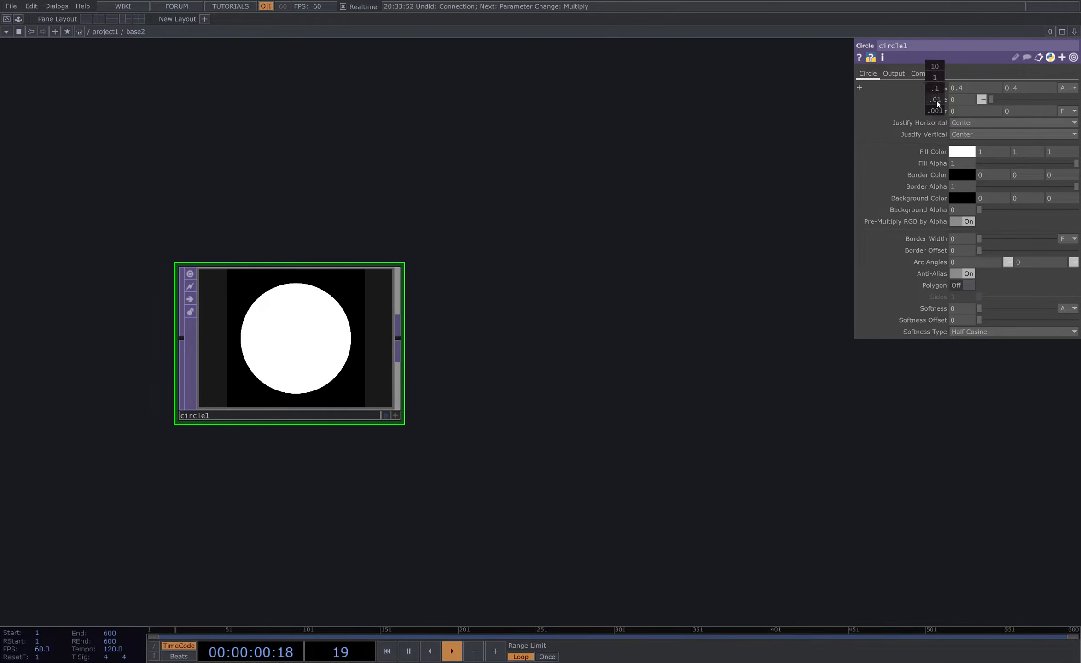
middle_click_drag(935, 89, 903, 99)
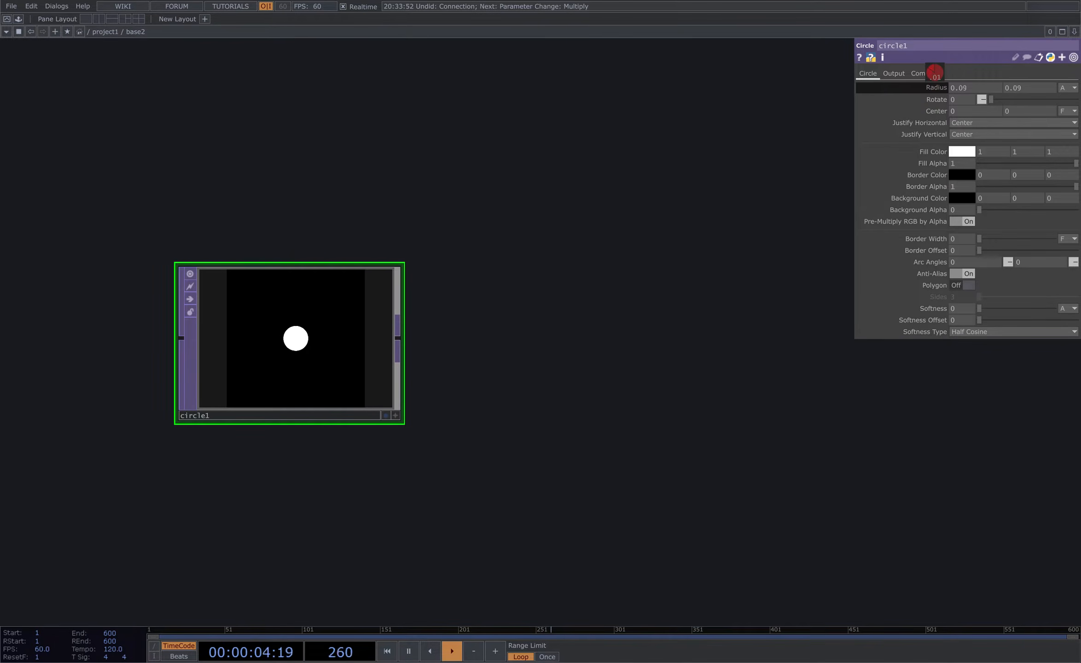
- Set the circle's border colour to white (1, 1, 1)
left_click_drag(600, 292, 653, 270)
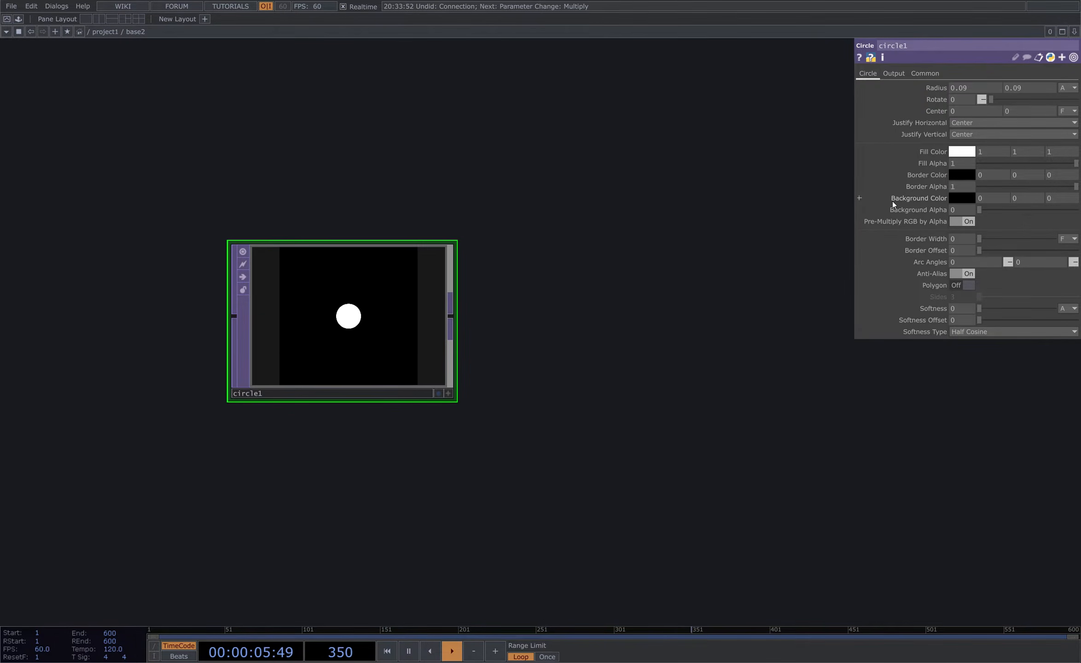
left_click(992, 176)
type("1")
key("Tab")
type("1")
key("Tab")
type("1")
key("Return")
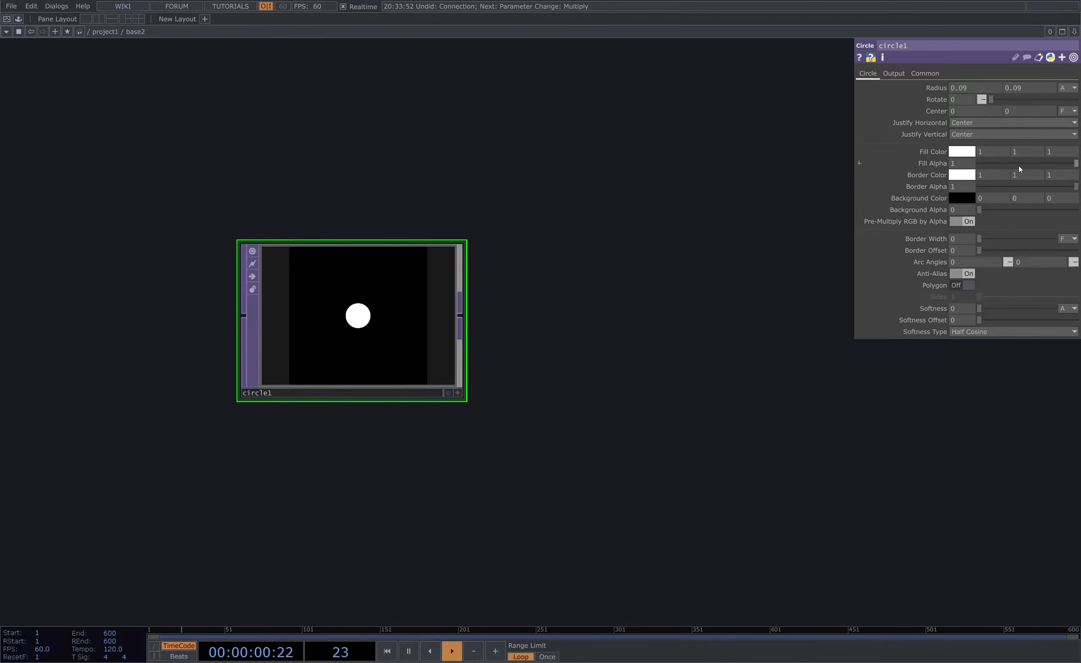
- Set the circle's fill alpha to 0 and border width to about 0.0063 to make a ring
left_click_drag(978, 242, 984, 238)
scroll(295, 328, "up", 4)
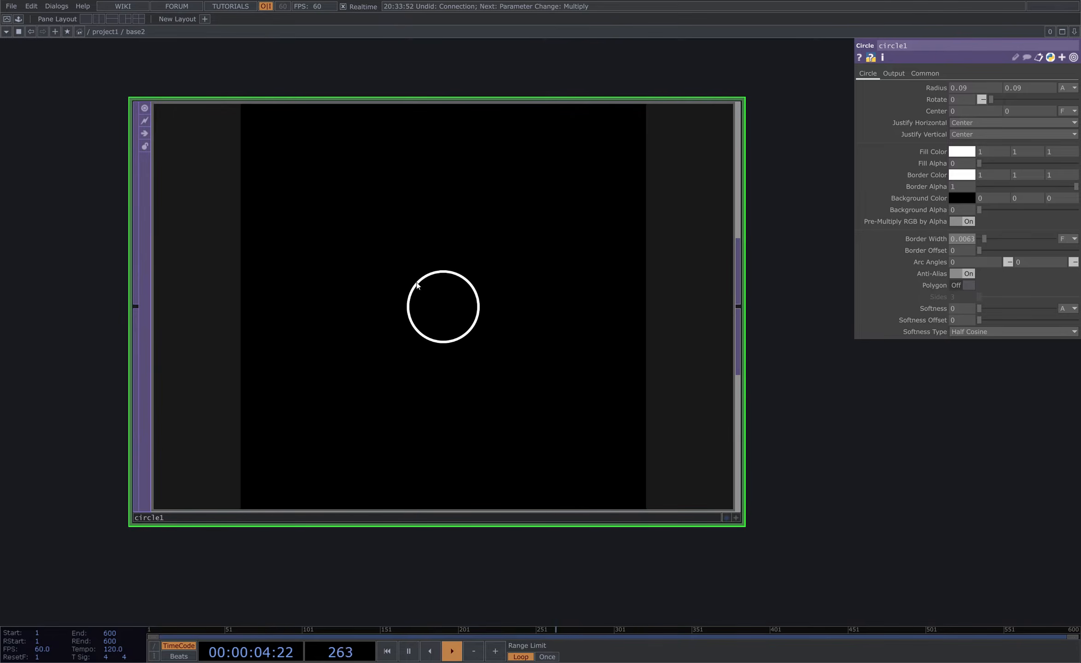
scroll(417, 317, "down", 5)
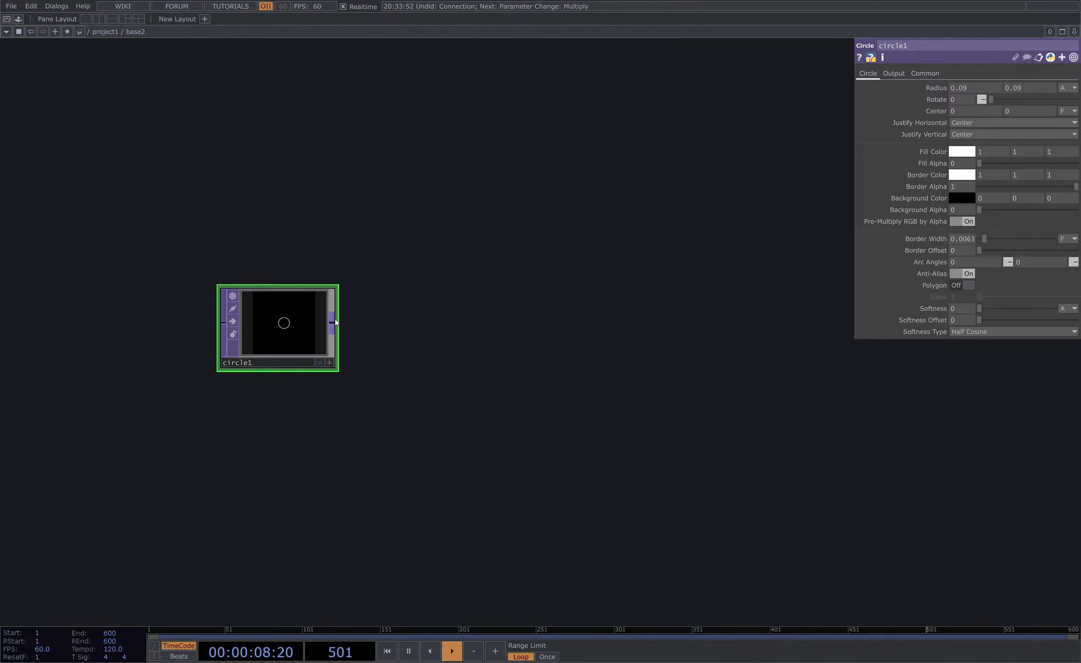
- Append a Transform TOP after the circle
left_click(336, 323)
type("tra")
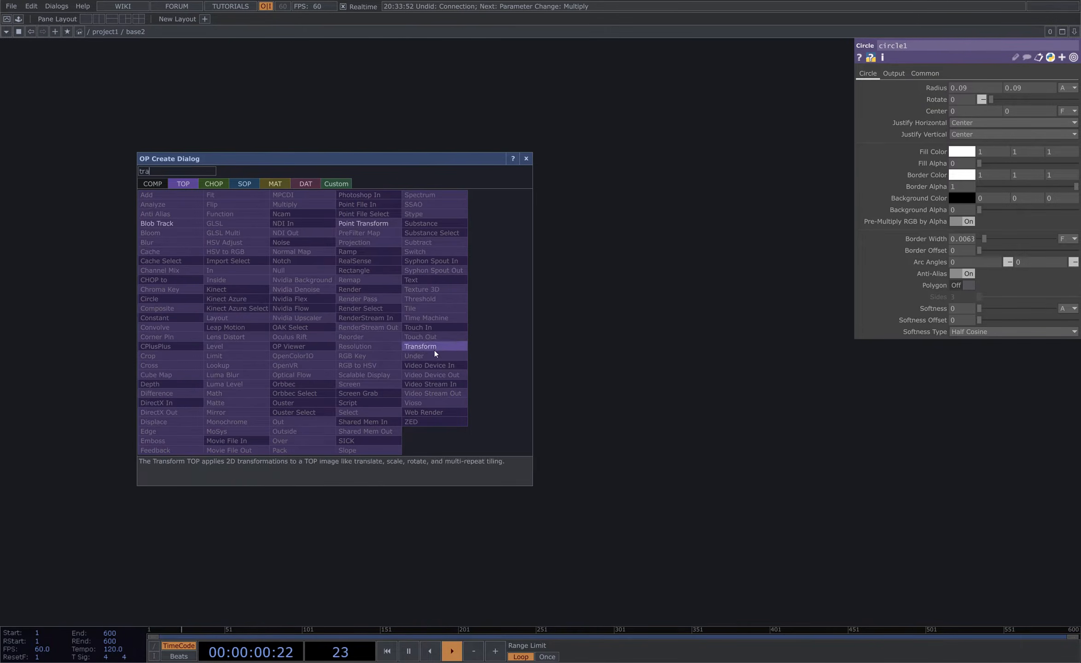
left_click(434, 350)
left_click(448, 322)
left_click_drag(470, 325, 540, 325)
left_click_drag(554, 223, 518, 269)
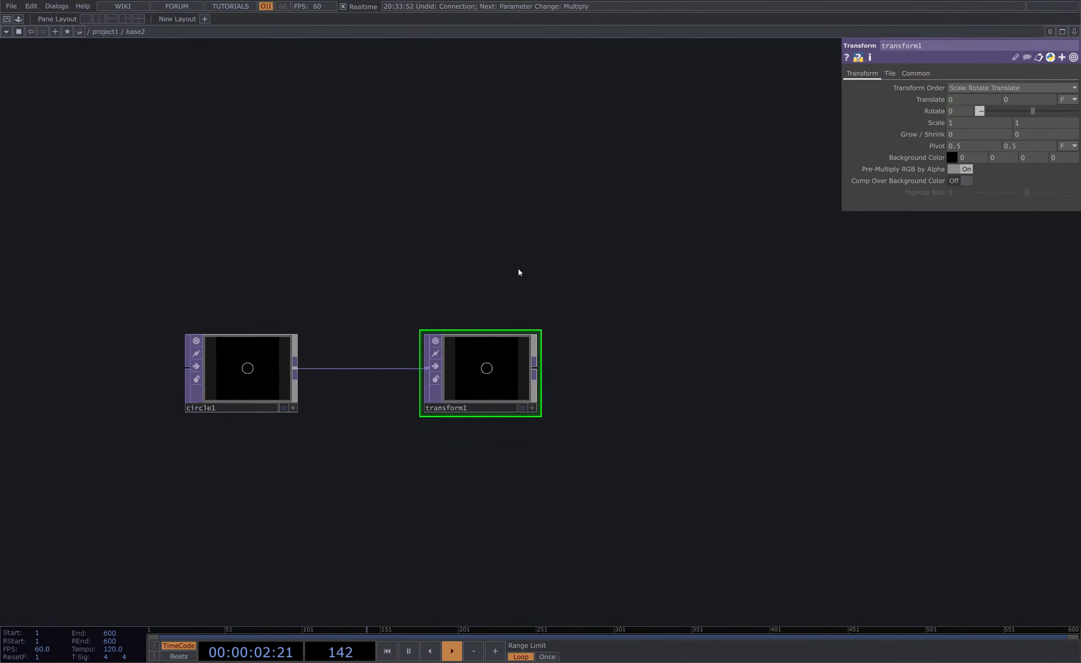
- Add a Noise CHOP above the transform
key("Tab")
left_click(397, 134)
type("noi")
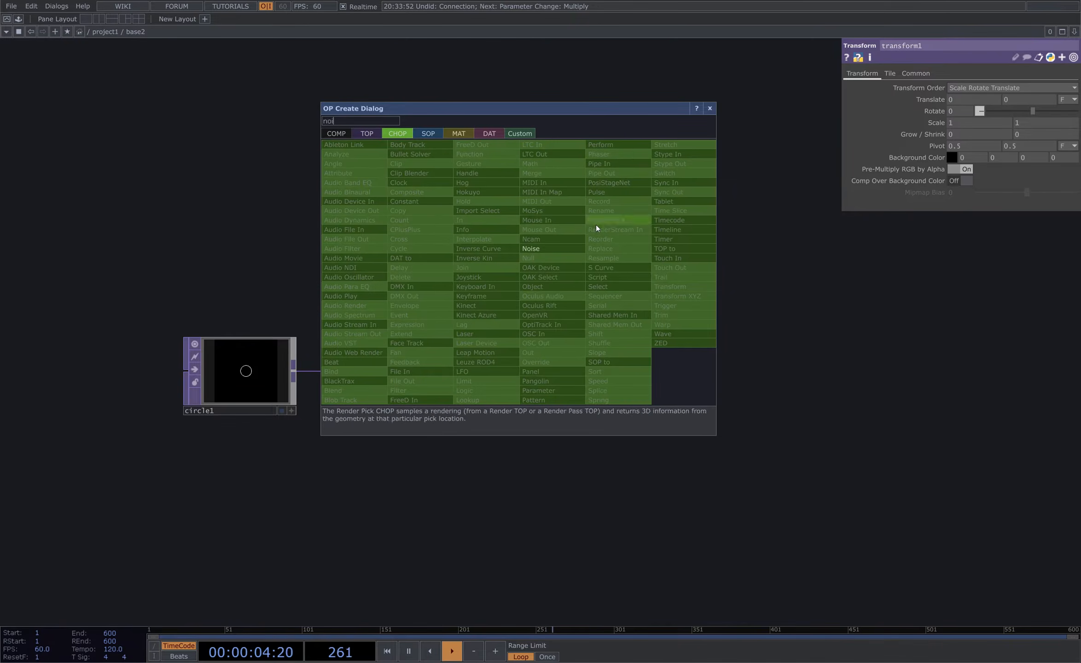
left_click(545, 247)
left_click(508, 222)
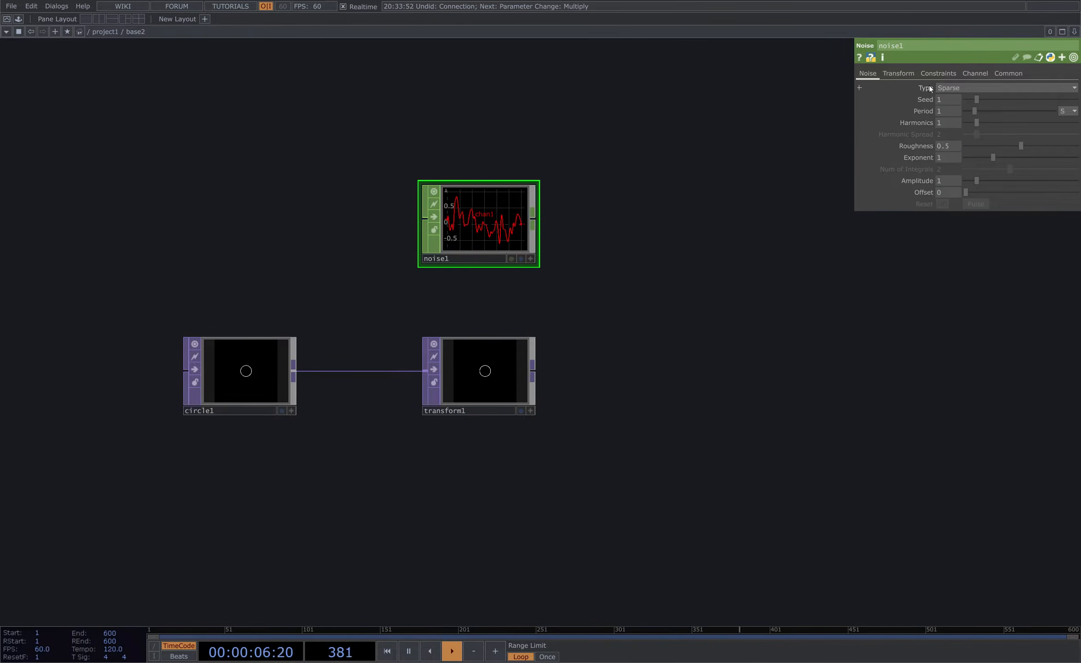
- Name the noise channels tx and ty
left_click(947, 88)
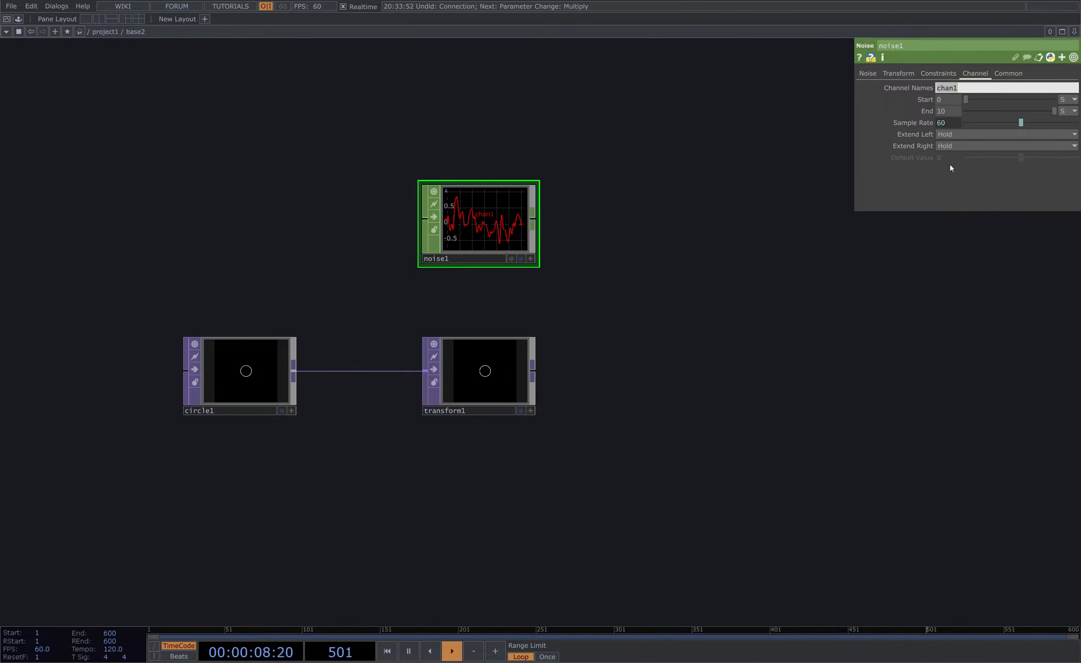
type("tx ty")
key("Return")
- Append a Null CHOP after the noise
left_click(1012, 73)
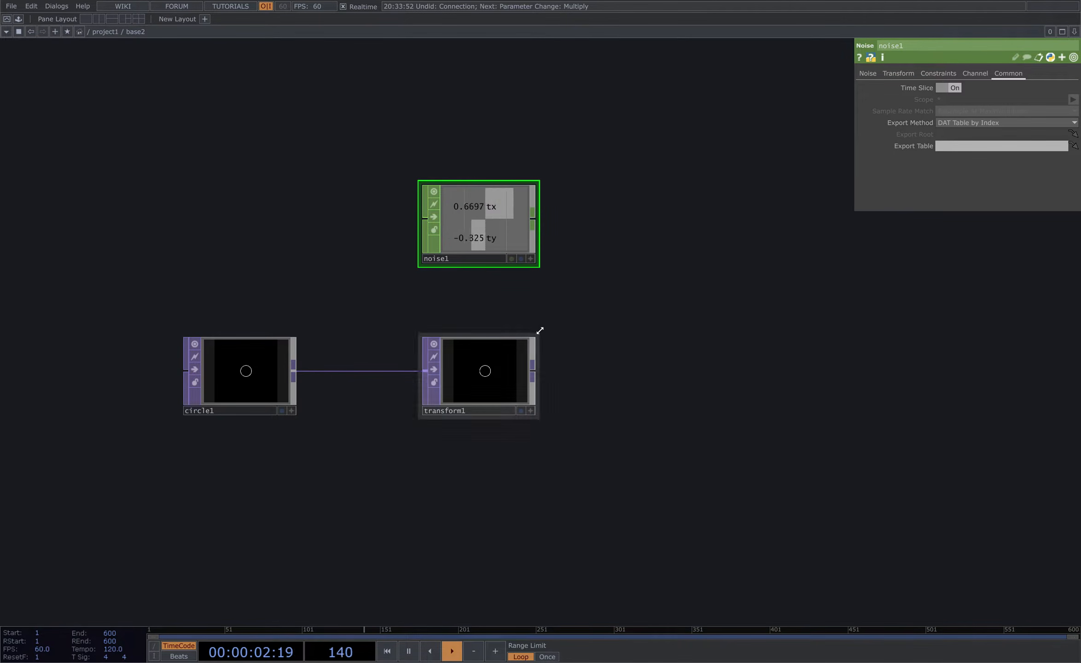
left_click(624, 227)
right_click_drag(402, 120, 628, 229)
left_click_drag(629, 228, 477, 227)
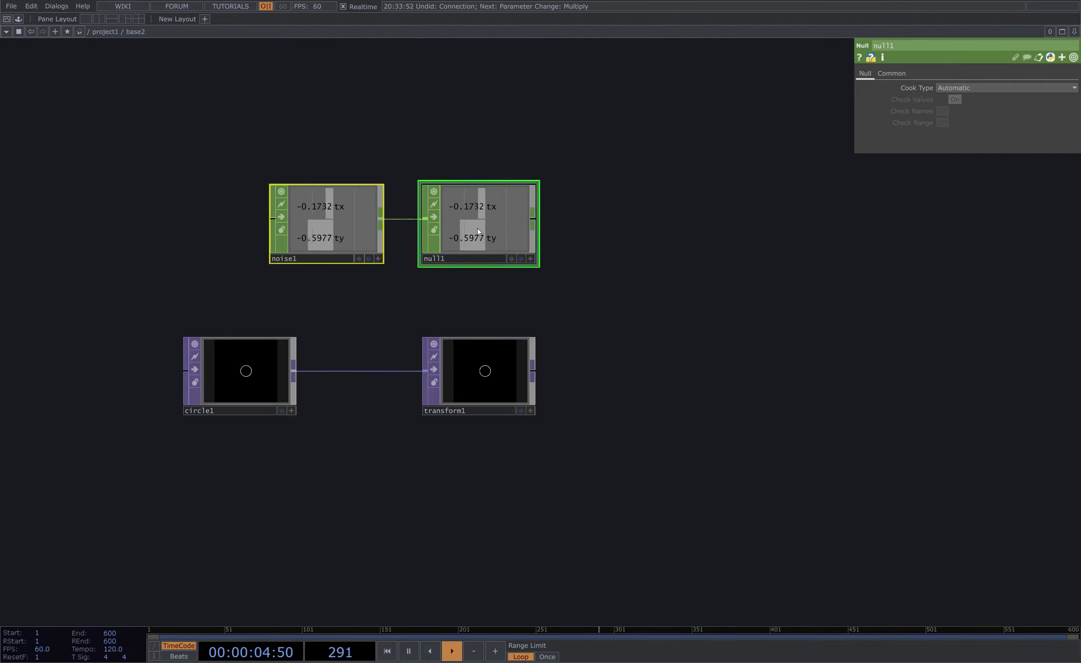
- Reference the null's tx and ty channels in the transform's Translate parameters
left_click(490, 376)
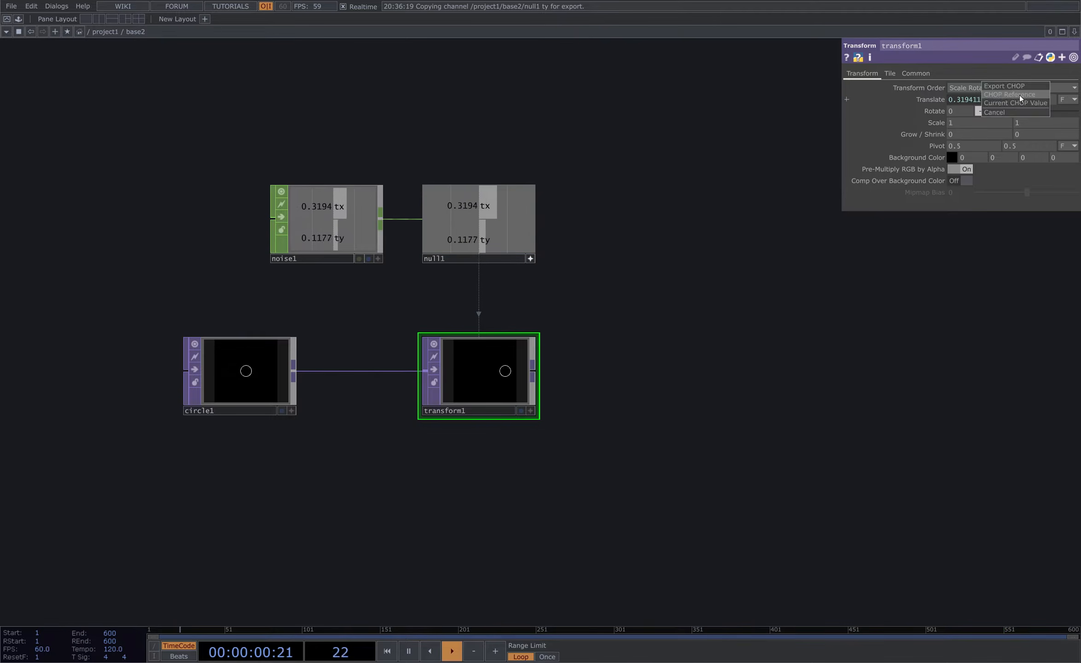
left_click(479, 221)
- Set the noise period to 6 and amplitude to 0.7
left_click(334, 209)
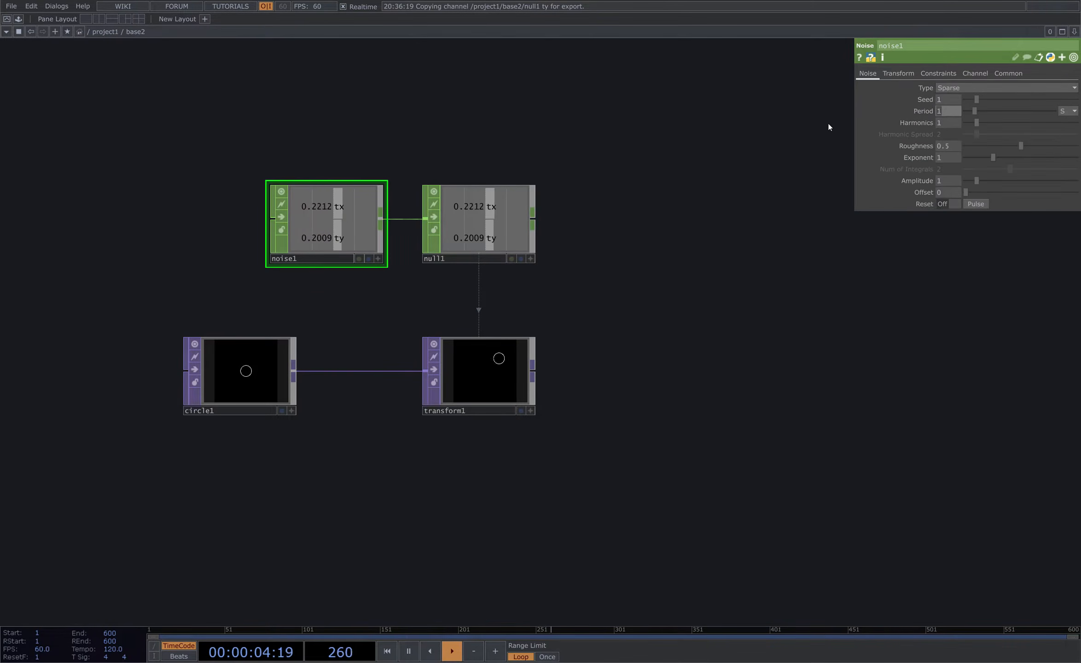
scroll(482, 381, "up", 3)
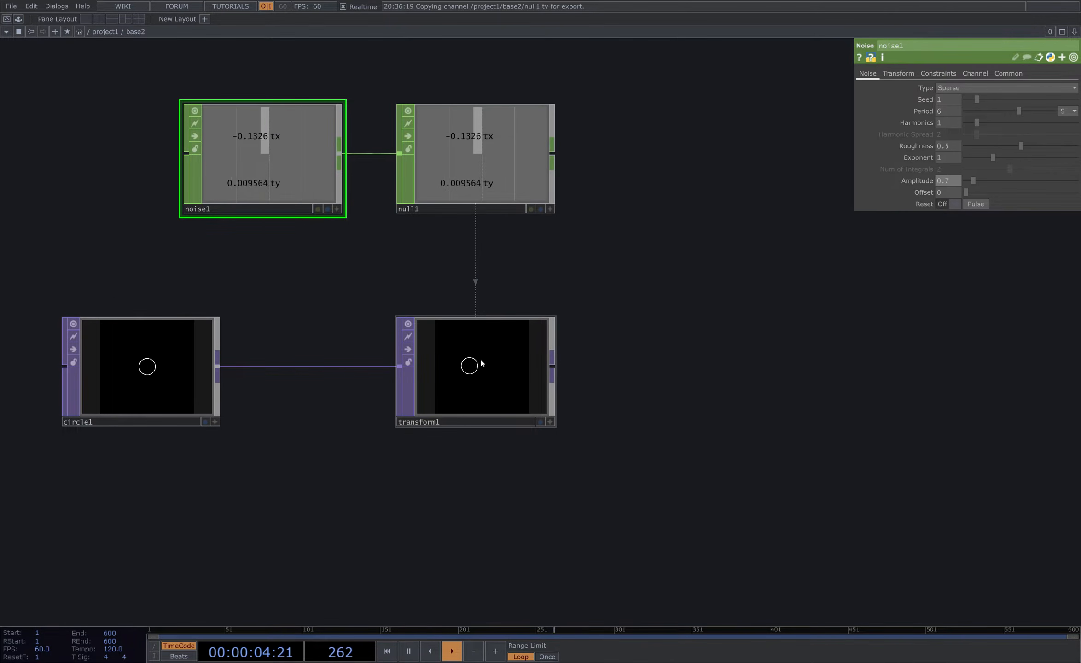
scroll(483, 374, "down", 3)
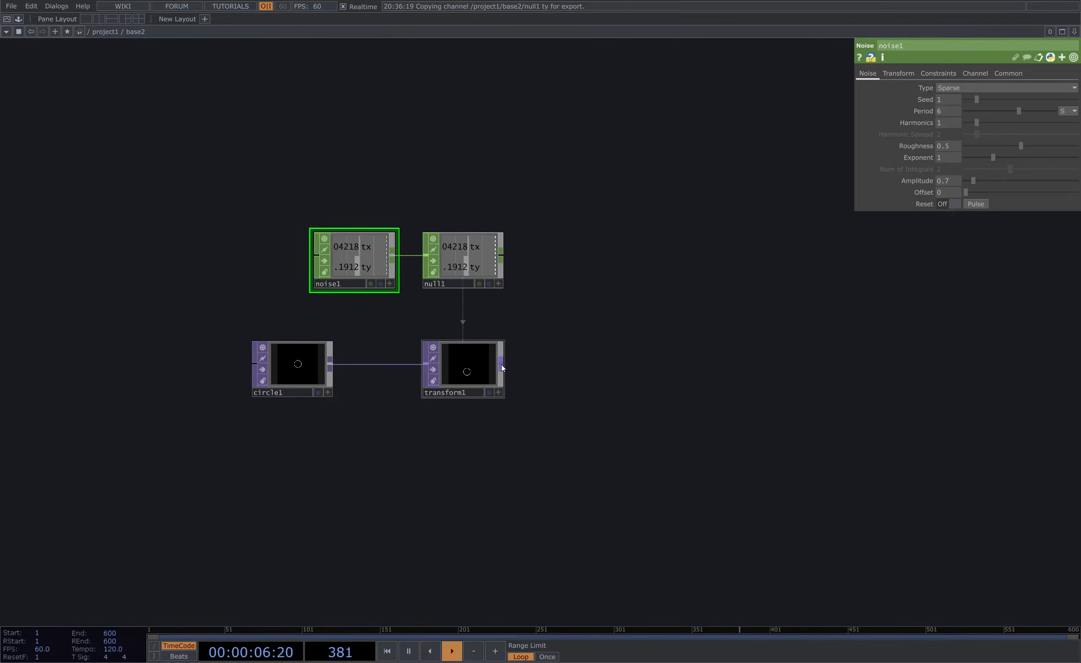
- Append an Out TOP after the transform and show its output as the network background
right_click(502, 365)
left_click(450, 475)
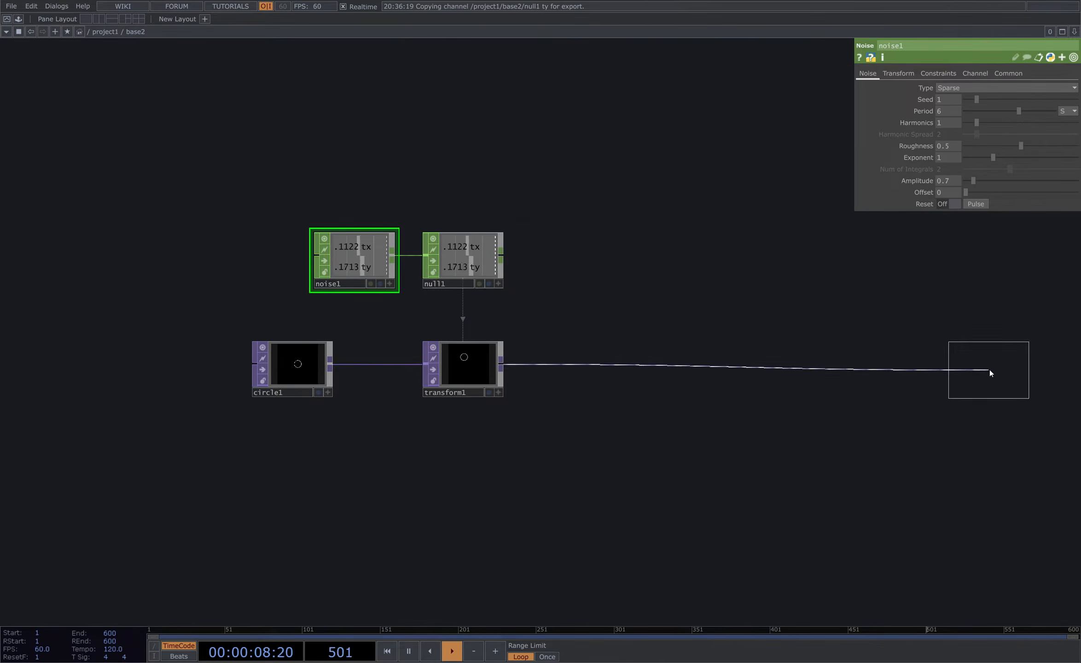
left_click(990, 370)
left_click_drag(975, 293, 745, 289)
left_click_drag(802, 378, 900, 379)
left_click(912, 388)
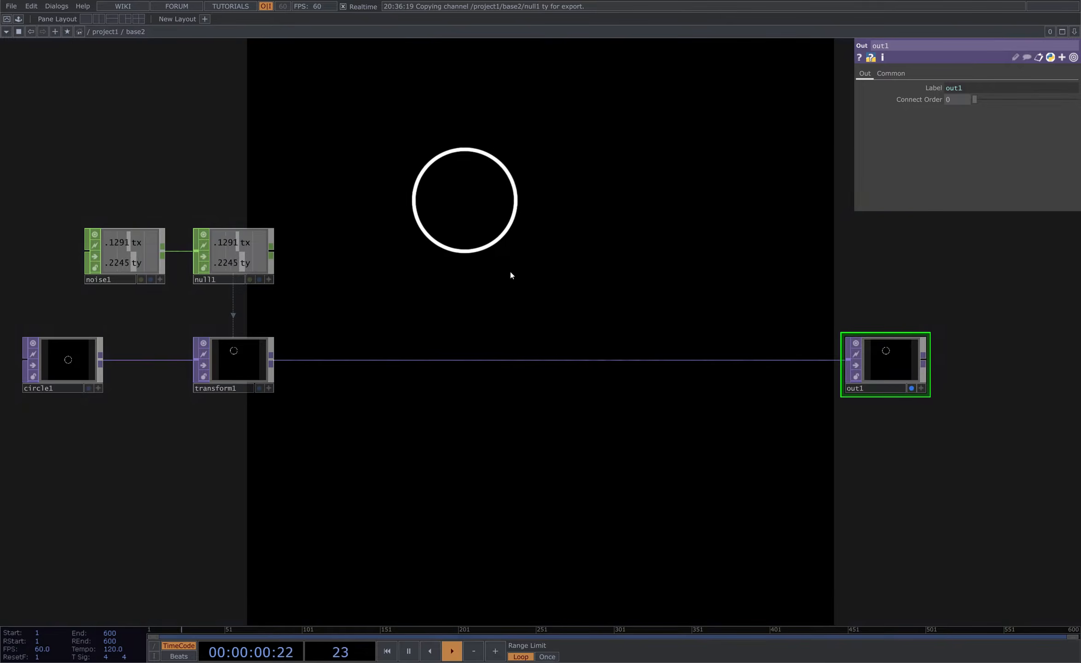
- Insert a Feedback TOP between the transform and the Out TOP
right_click_drag(92, 223, 272, 375)
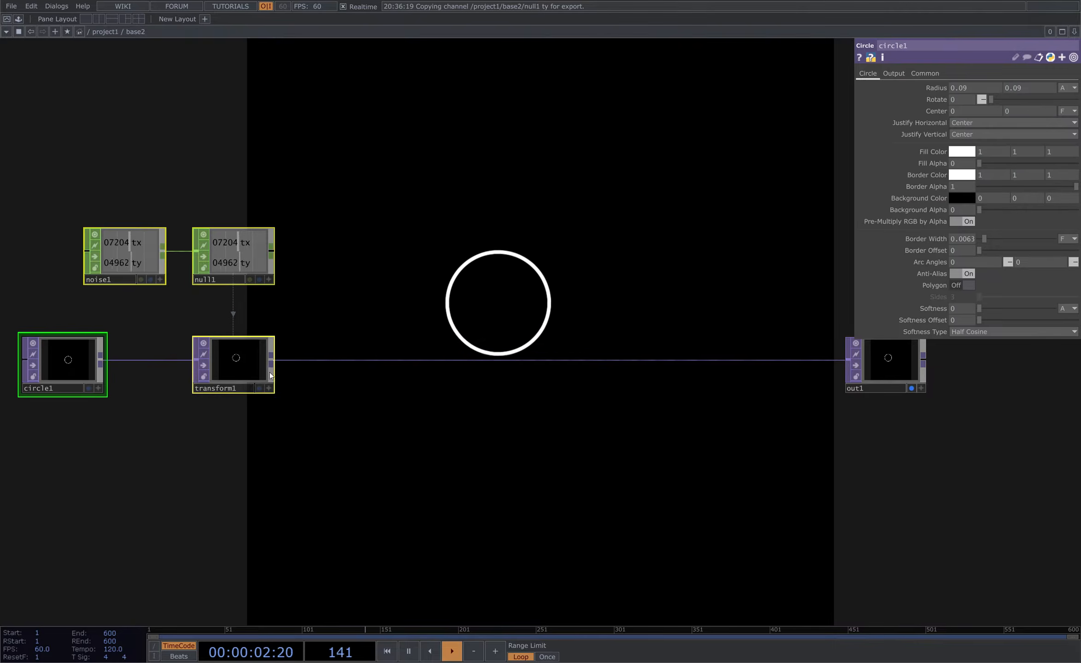
left_click_drag(261, 367, 245, 365)
left_click(244, 366)
right_click(259, 366)
type("fe")
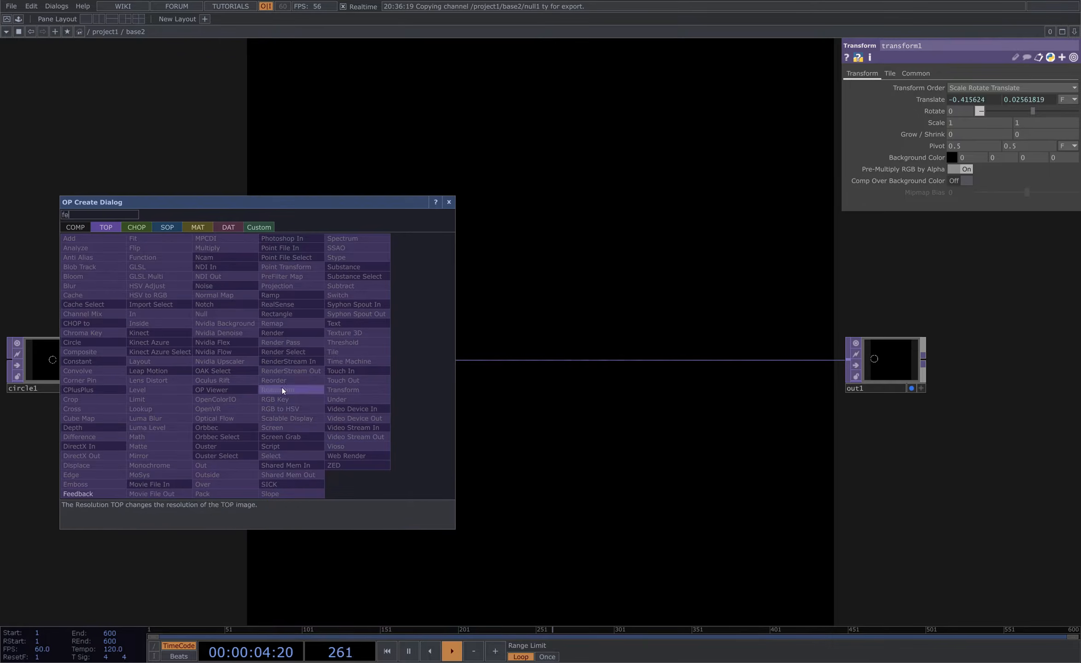
type("ed")
left_click(98, 493)
left_click(401, 291)
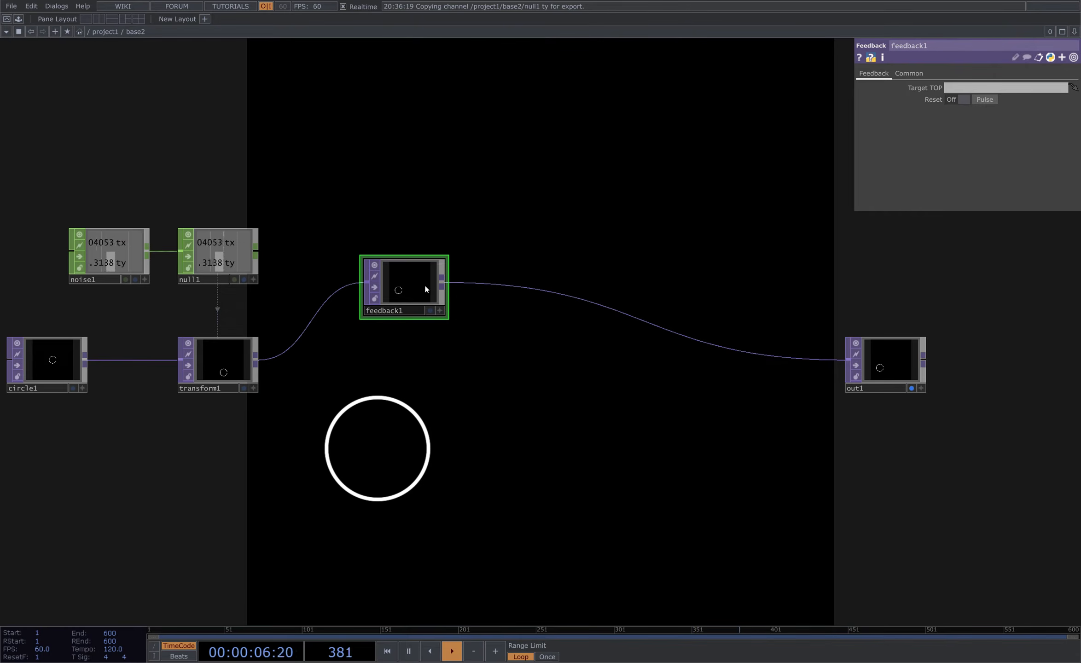
- Append an Add TOP after the feedback and wire the transform's output into its other input
right_click(446, 284)
left_click(283, 167)
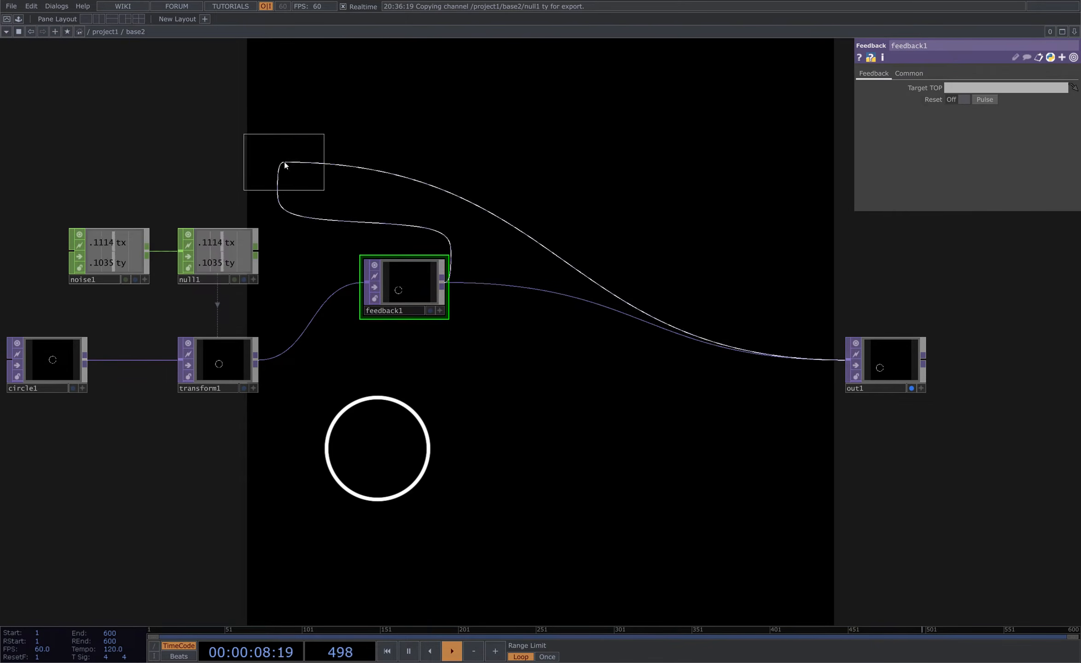
left_click(632, 309)
left_click_drag(600, 306, 256, 361)
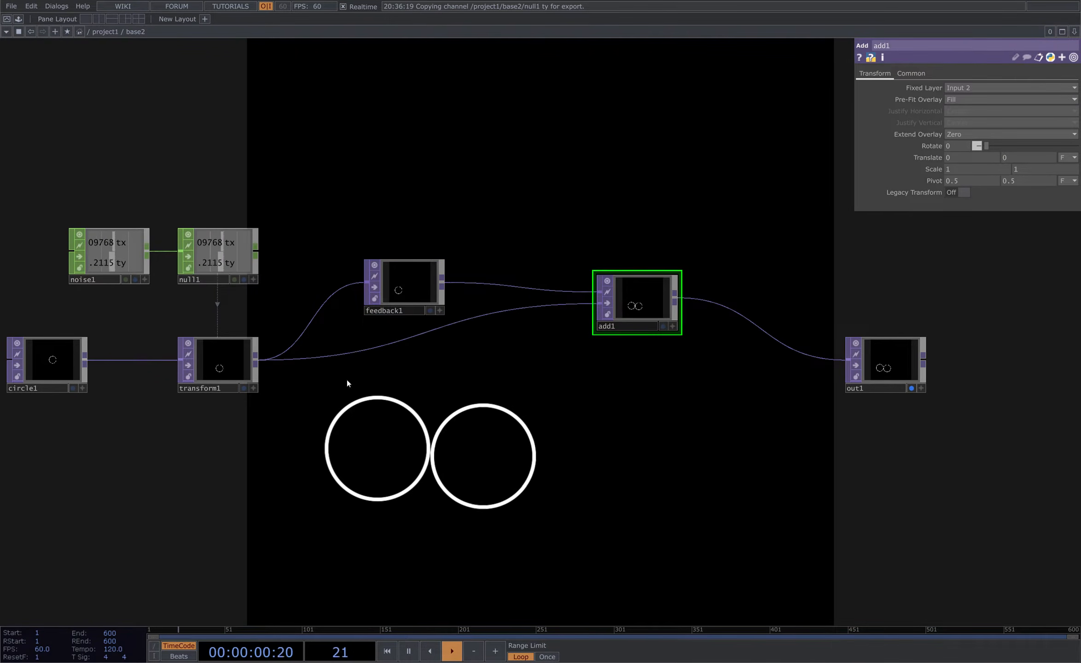
- Set the feedback's Target TOP to add1 and reposition the Add TOP before the Out TOP
left_click_drag(643, 308, 396, 258)
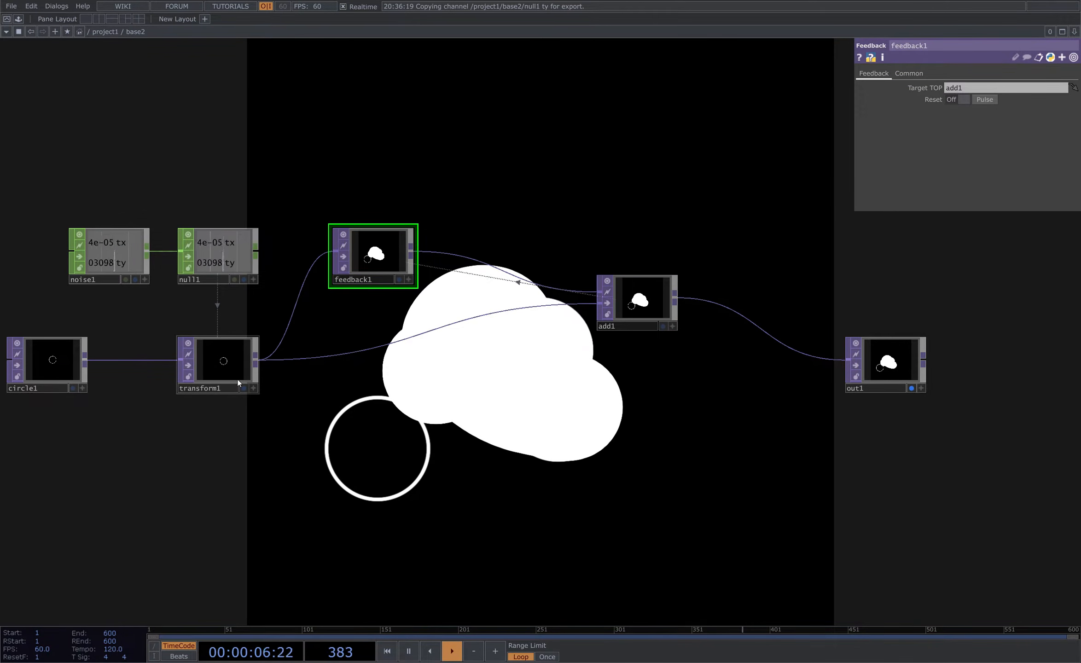
left_click_drag(646, 306, 768, 369)
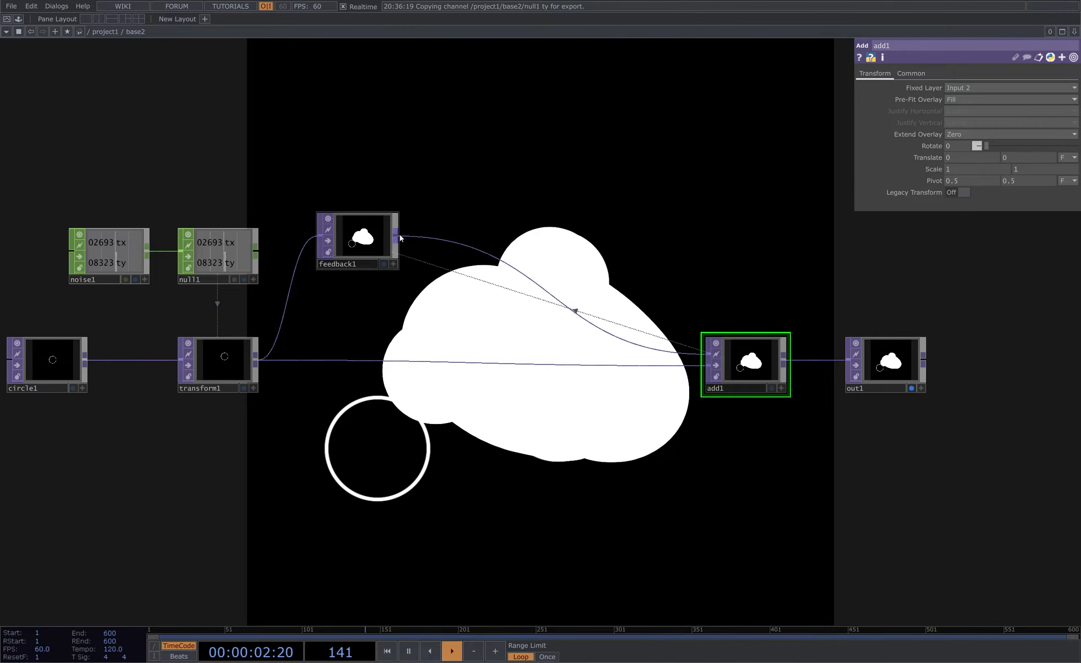
- Insert a Math TOP between the feedback and the Add TOP, with multiply 0.97
right_click(399, 234)
type("math")
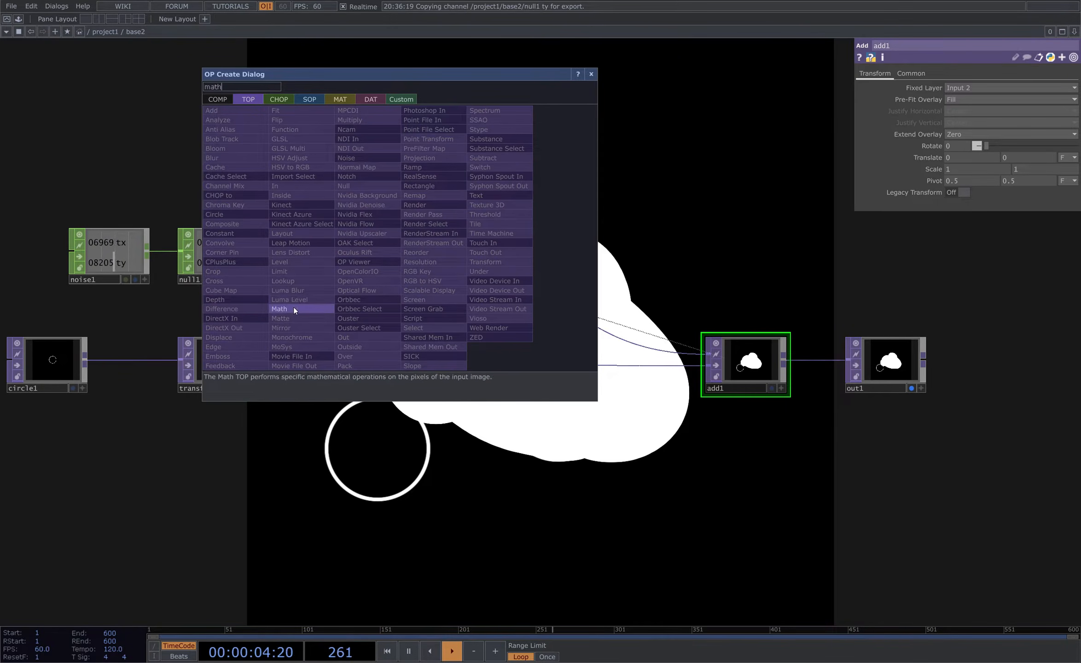
left_click(293, 307)
left_click(497, 256)
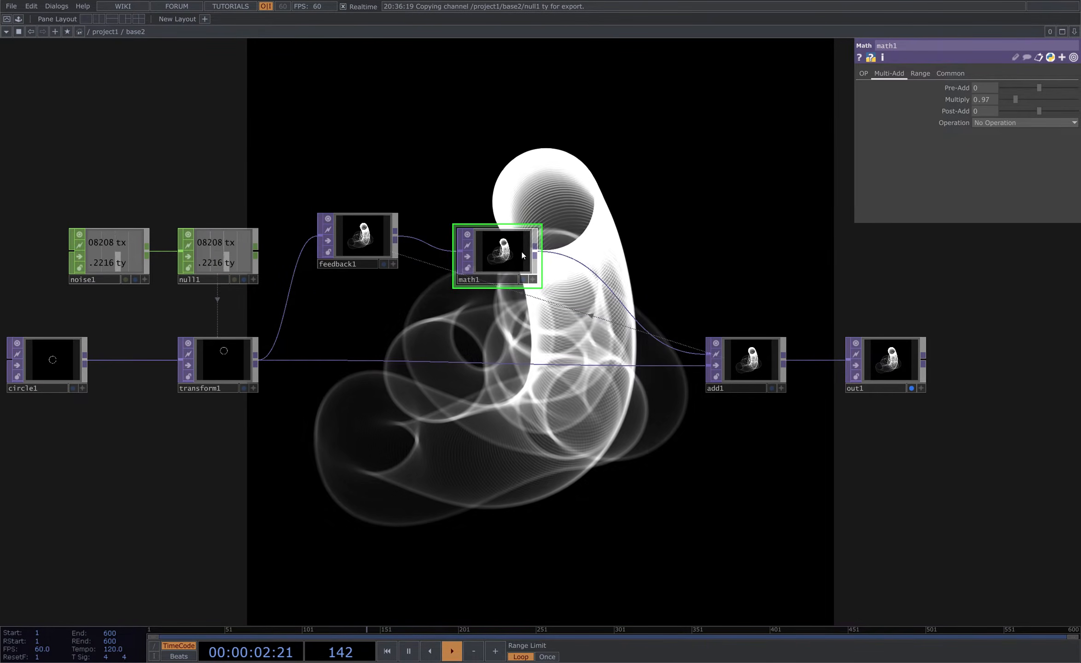
left_click_drag(522, 253, 511, 236)
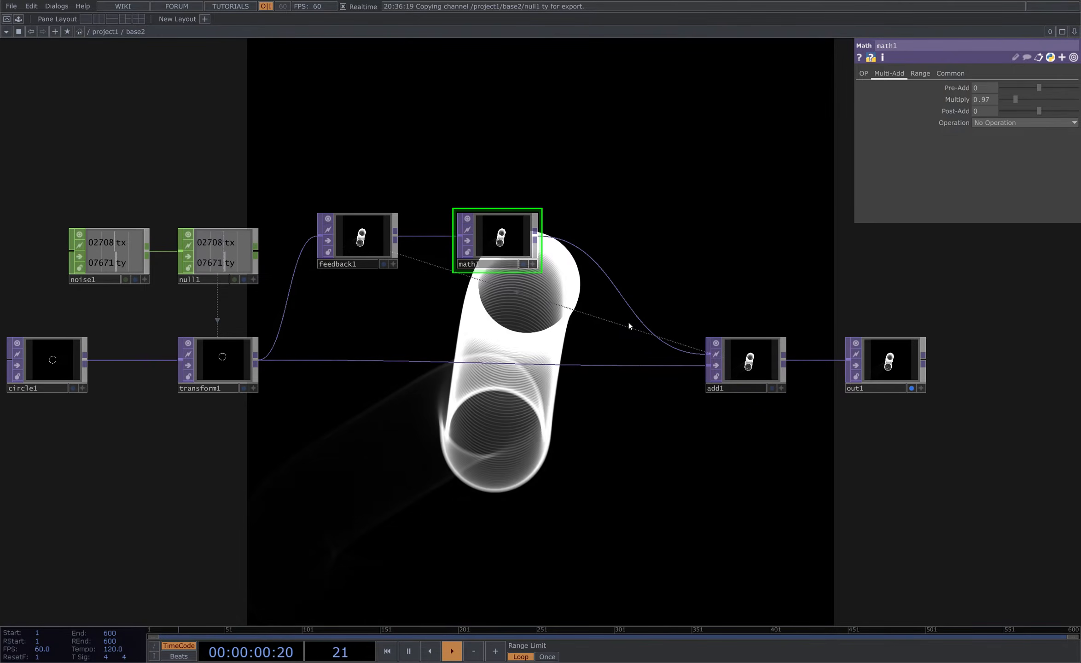
- Insert a Blur TOP between the Math TOP and the Add TOP
scroll(629, 322, "down", 1)
left_click_drag(24, 172, 559, 405)
left_click_drag(495, 241, 306, 241)
key("Tab")
type("blu")
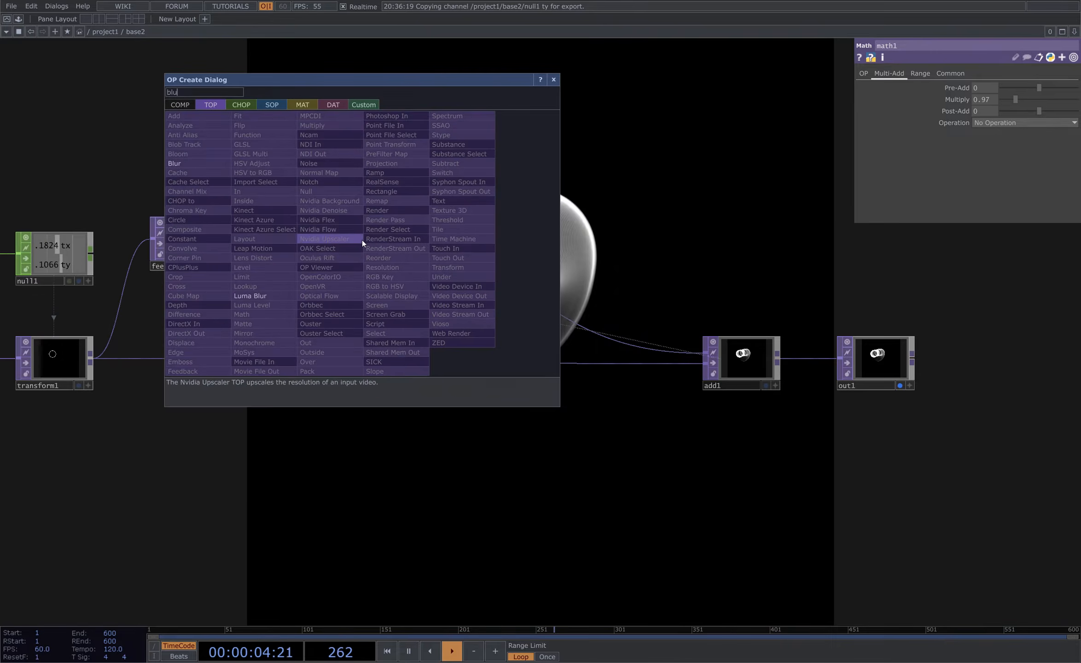
left_click(211, 164)
left_click(524, 239)
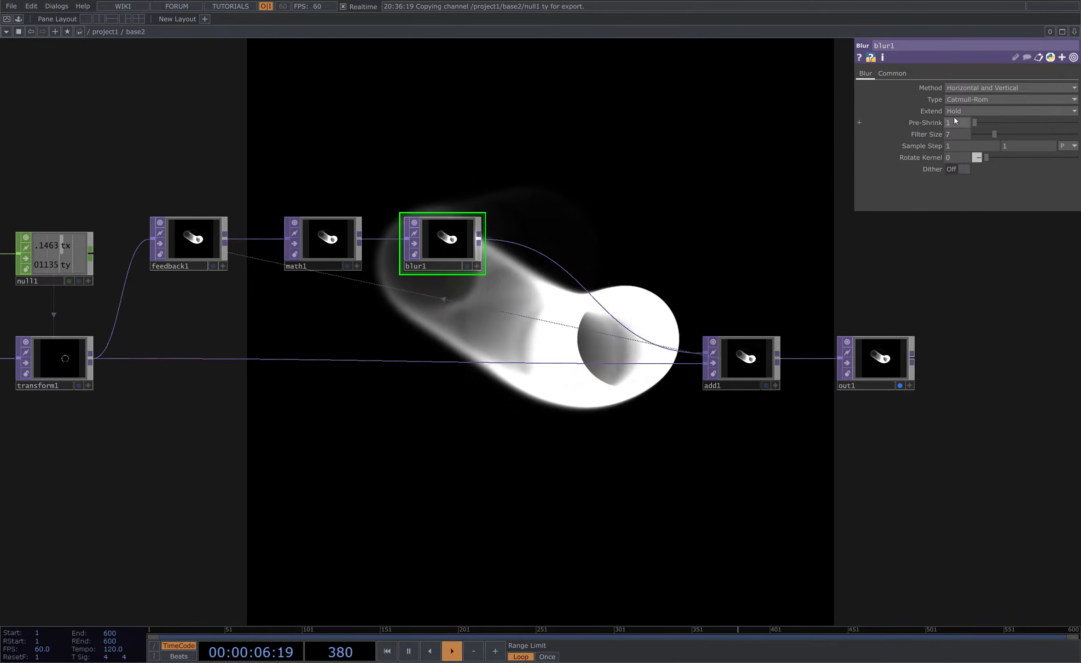
- Set the blur's filter size to 3
left_click(965, 134)
type("3")
key("Return")
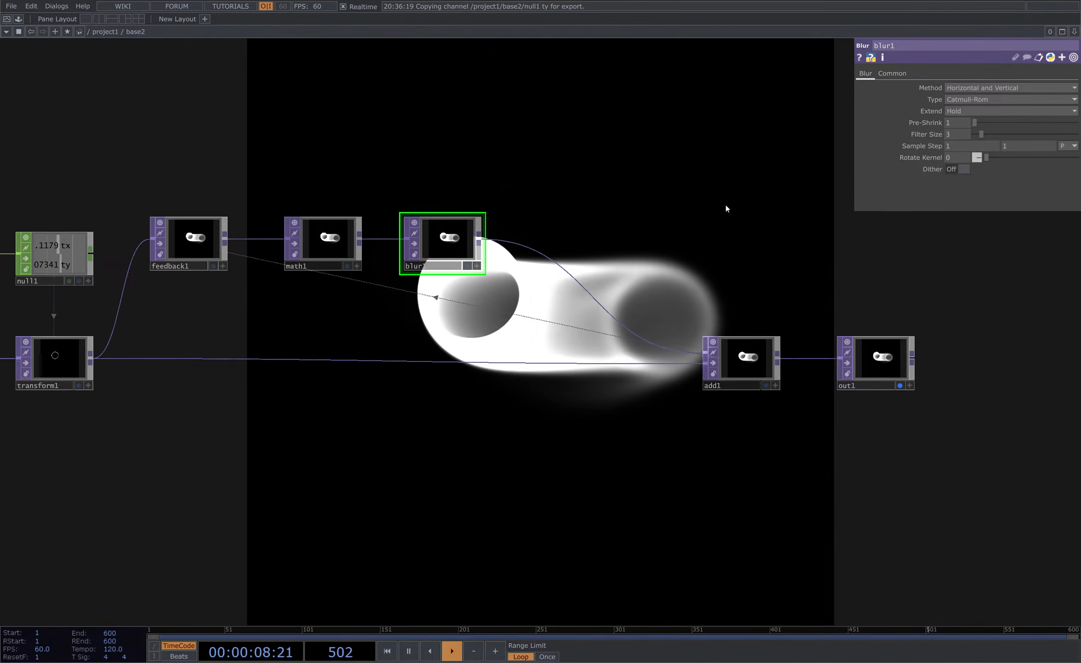
left_click_drag(703, 212, 593, 180)
left_click_drag(678, 269, 710, 277)
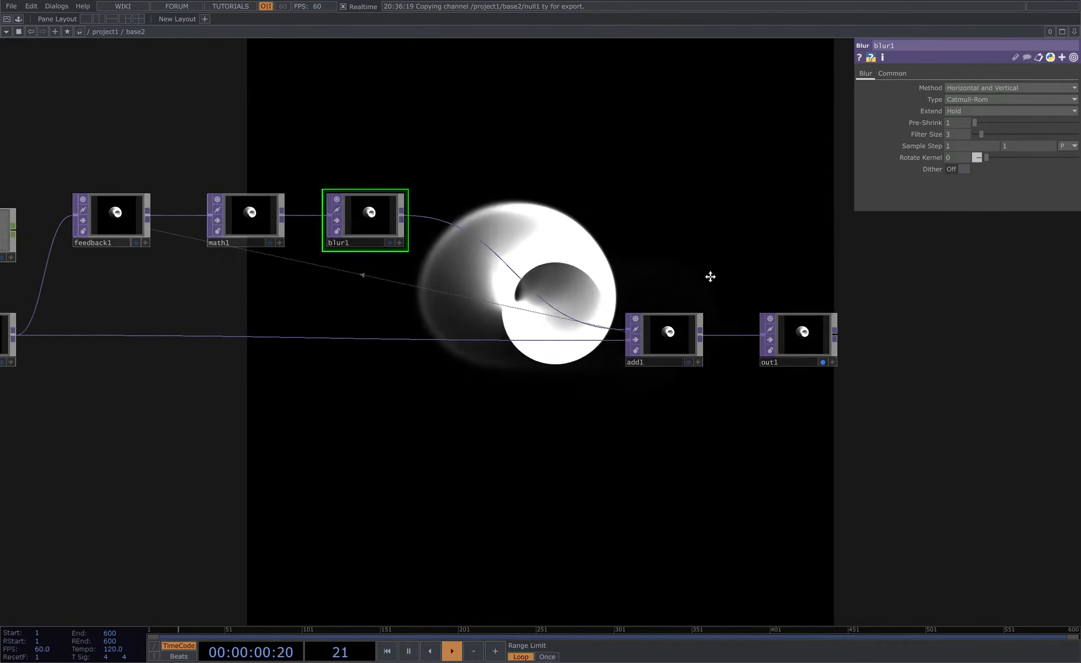
key("u")
key("i")
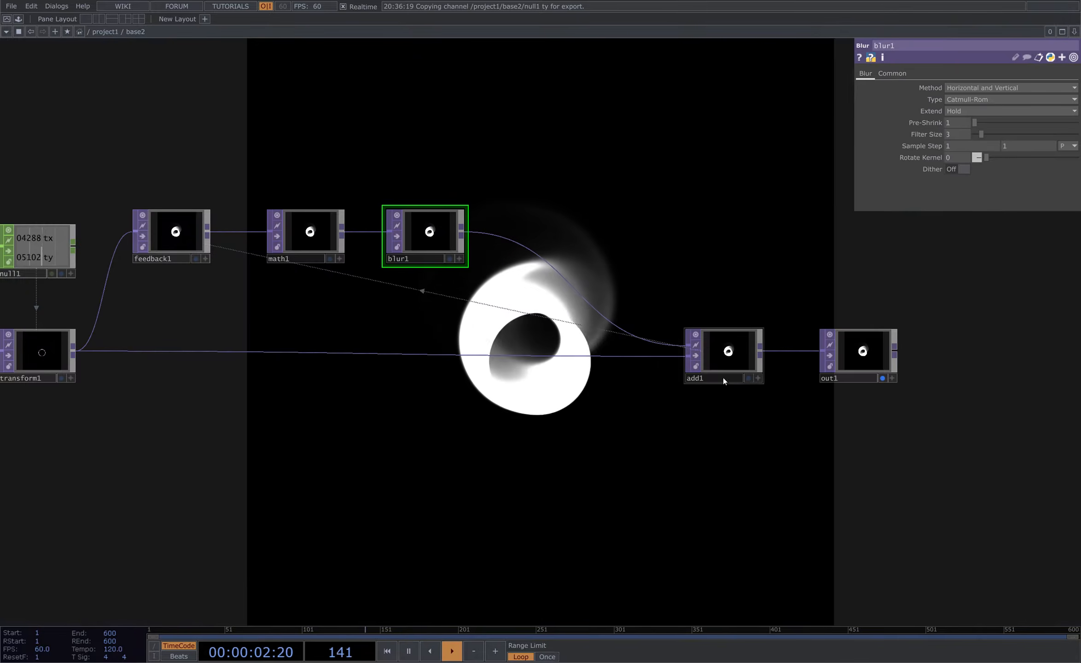
left_click_drag(573, 432, 615, 437)
left_click_drag(691, 295, 726, 341)
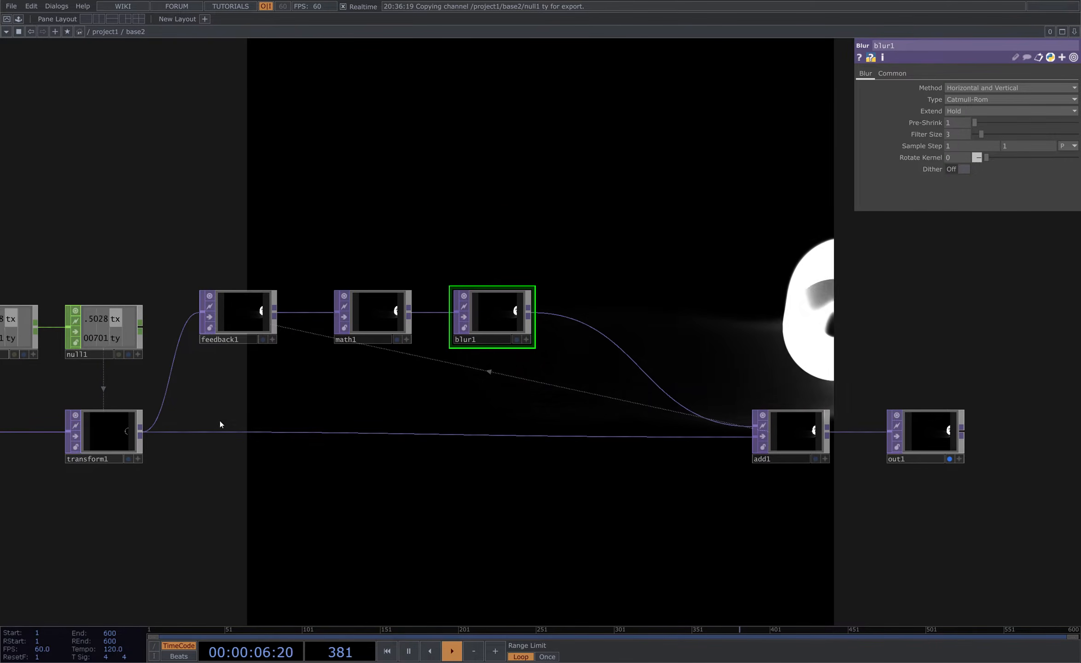
left_click_drag(272, 398, 368, 315)
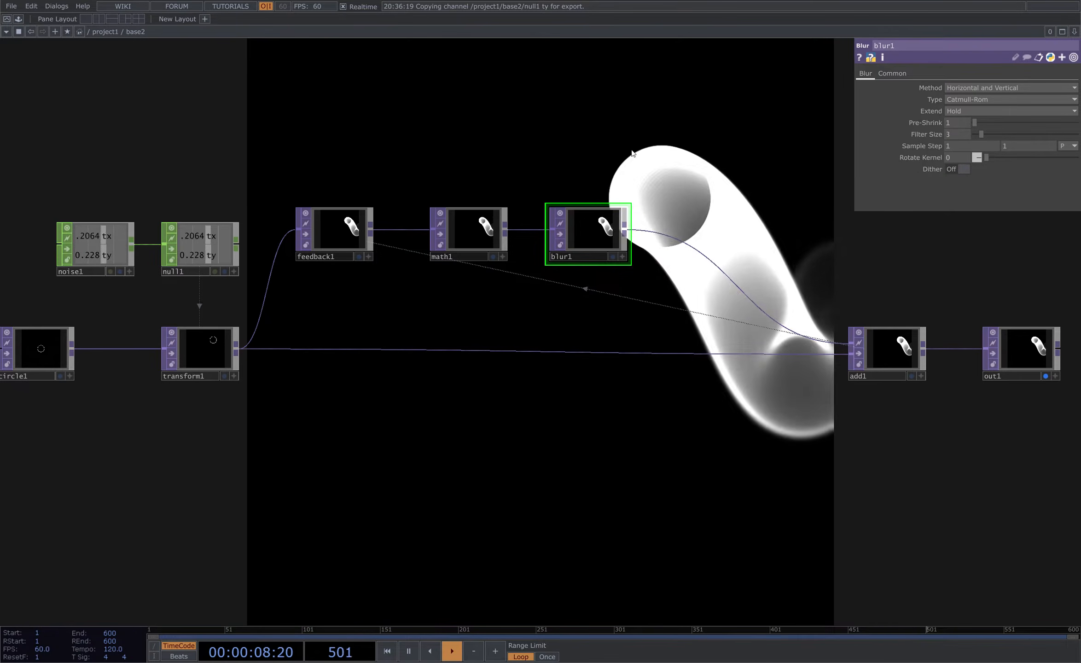
left_click_drag(627, 442, 645, 366)
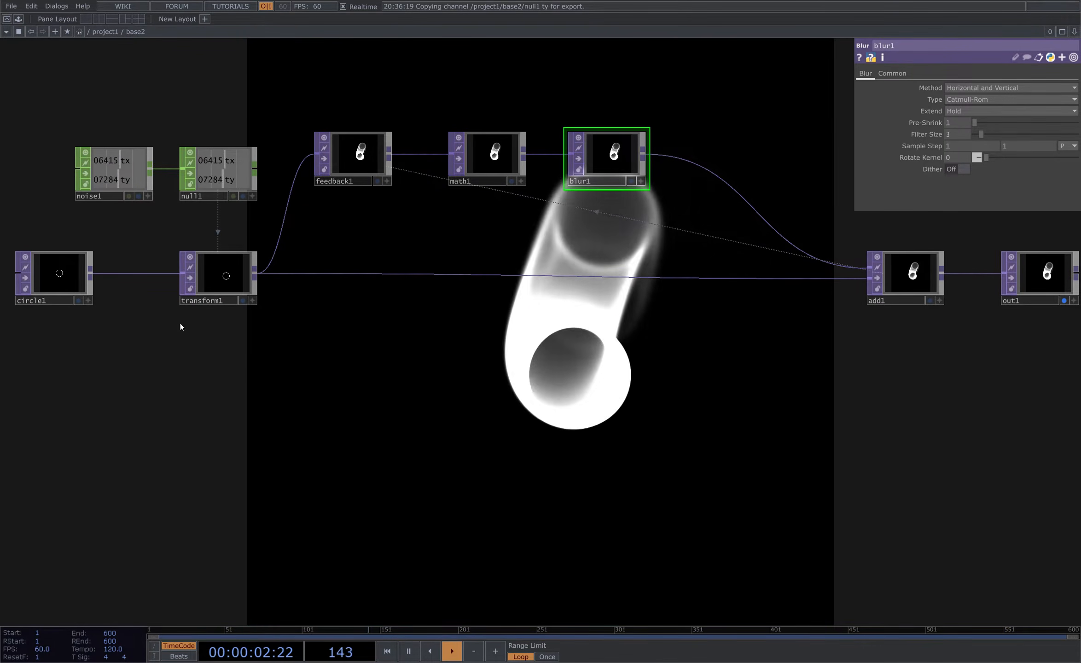
- Toggle the circle's Polygon option on and back off
left_click(72, 278)
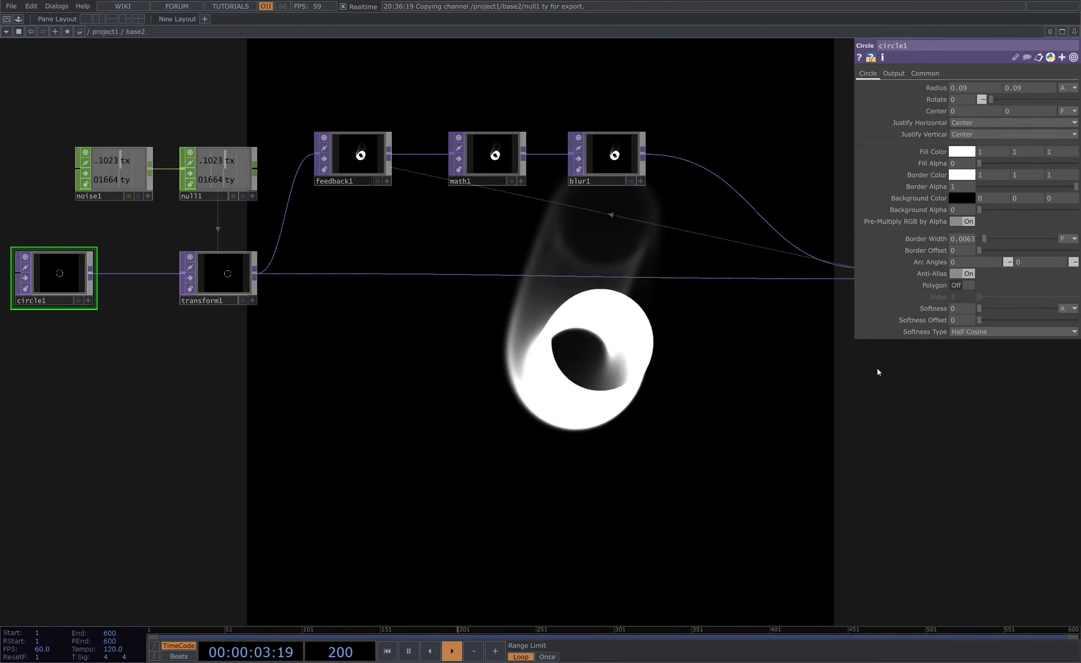
left_click(971, 286)
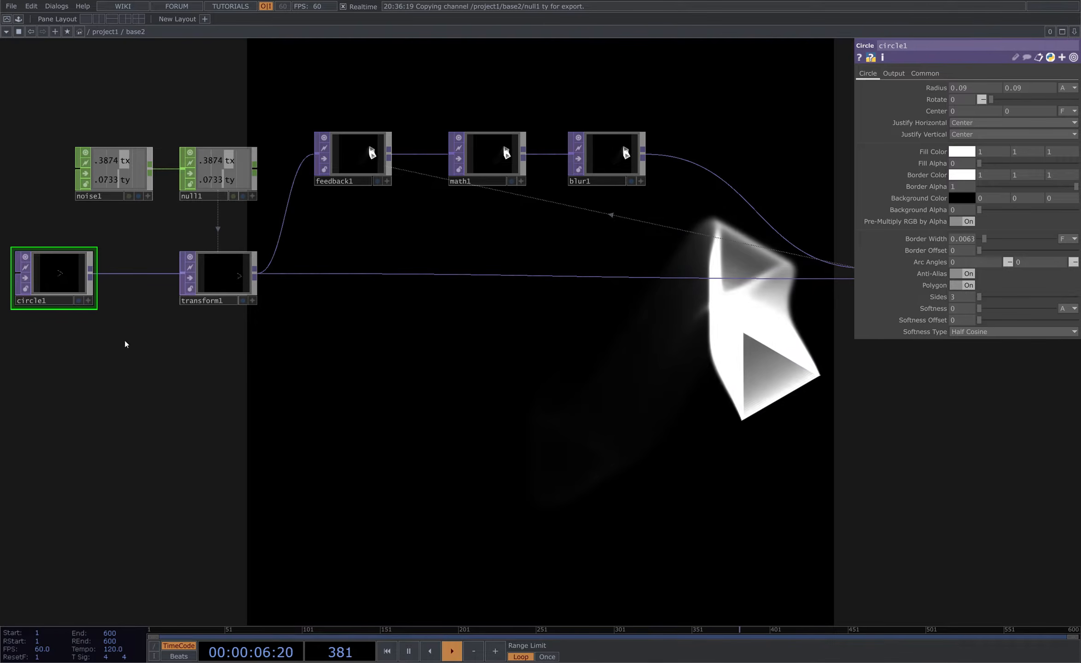
left_click(969, 286)
left_click_drag(752, 308, 697, 192)
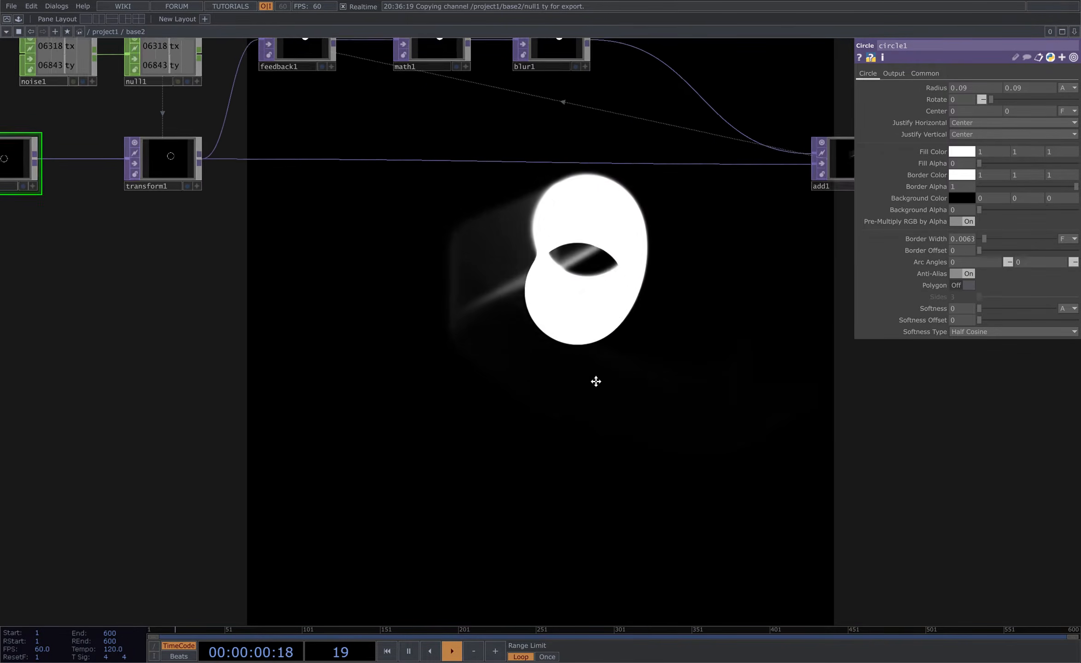
mouse_move(596, 381)
left_mouse_down()
mouse_move(575, 263)
mouse_move(589, 402)
mouse_move(566, 484)
left_mouse_up()
left_click_drag(469, 369, 253, 374)
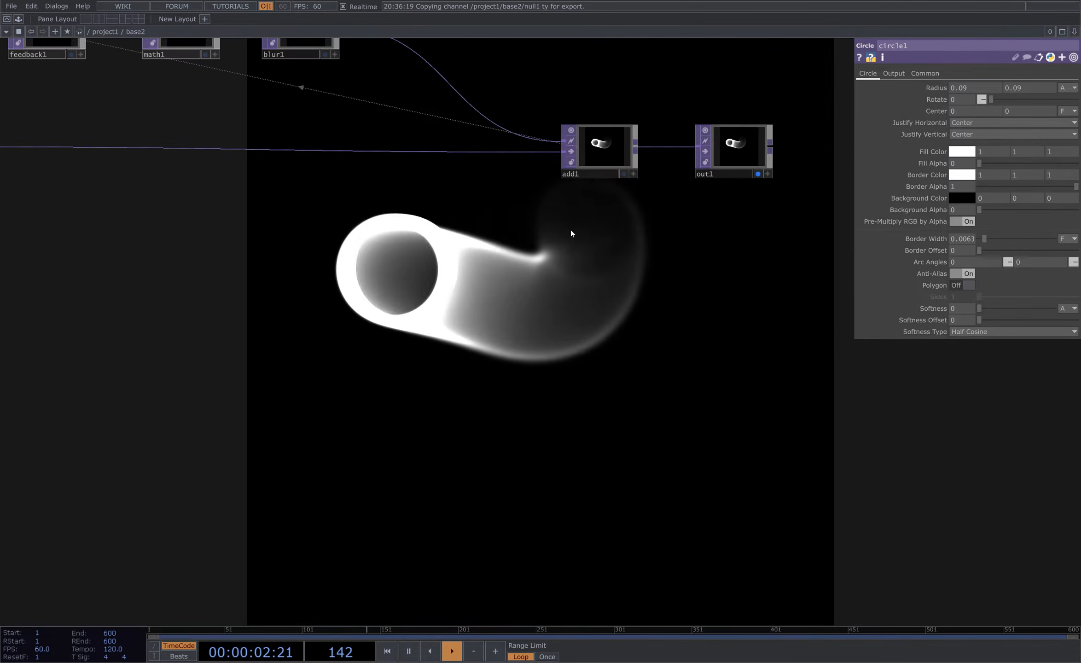
left_click_drag(518, 291, 714, 338)
left_click_drag(443, 353, 545, 361)
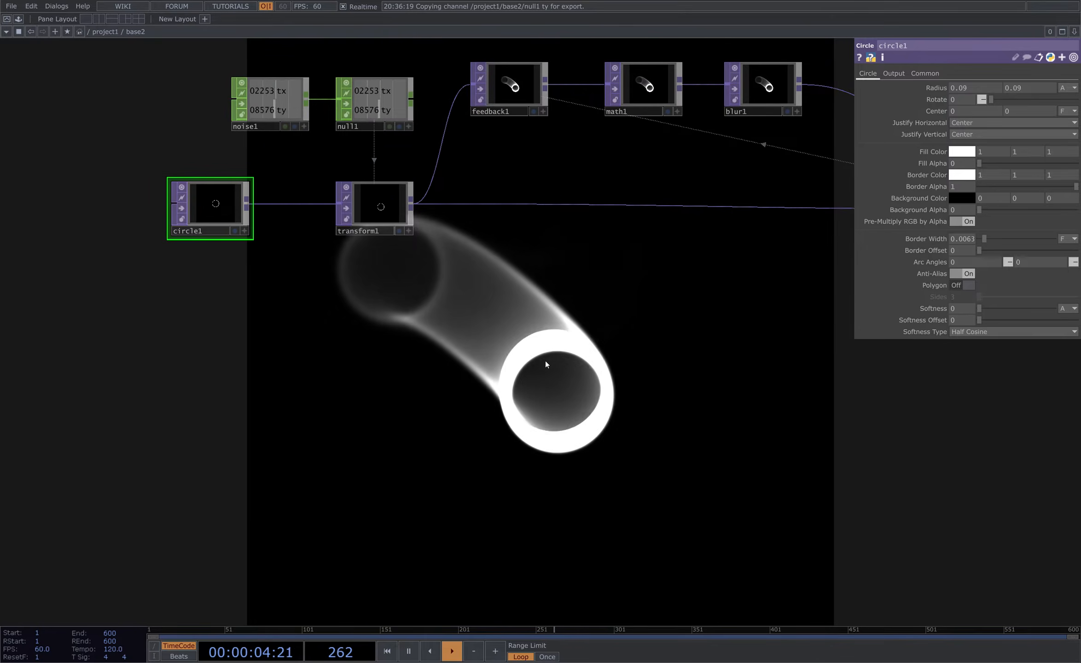
mouse_move(645, 371)
left_mouse_down()
mouse_move(379, 350)
mouse_move(521, 348)
mouse_move(616, 364)
left_mouse_up()
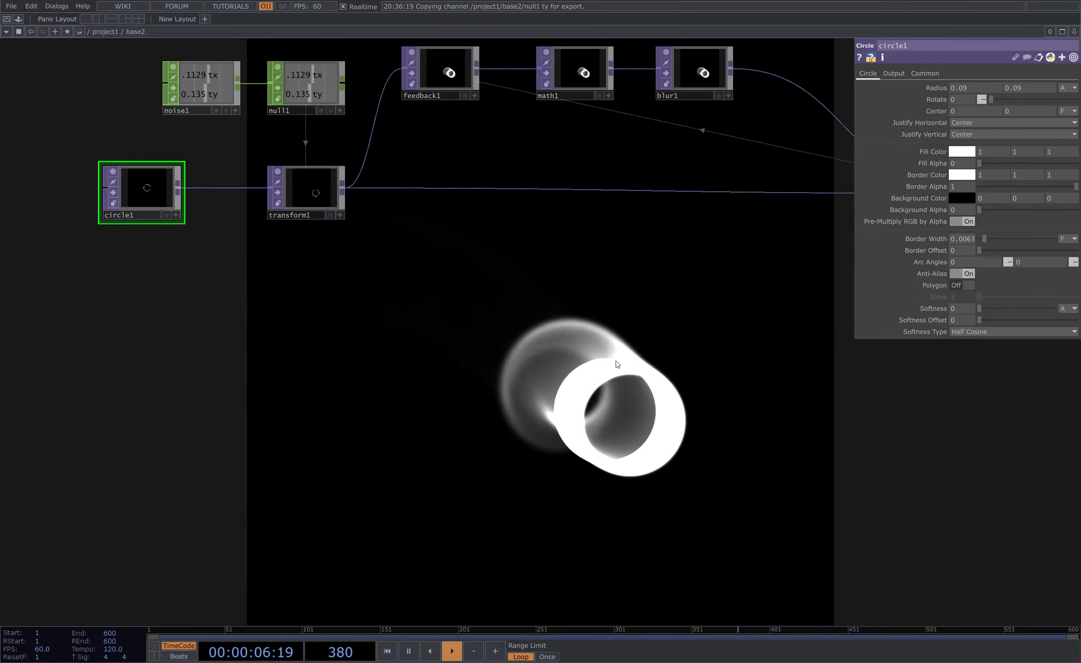
left_click_drag(104, 136, 351, 229)
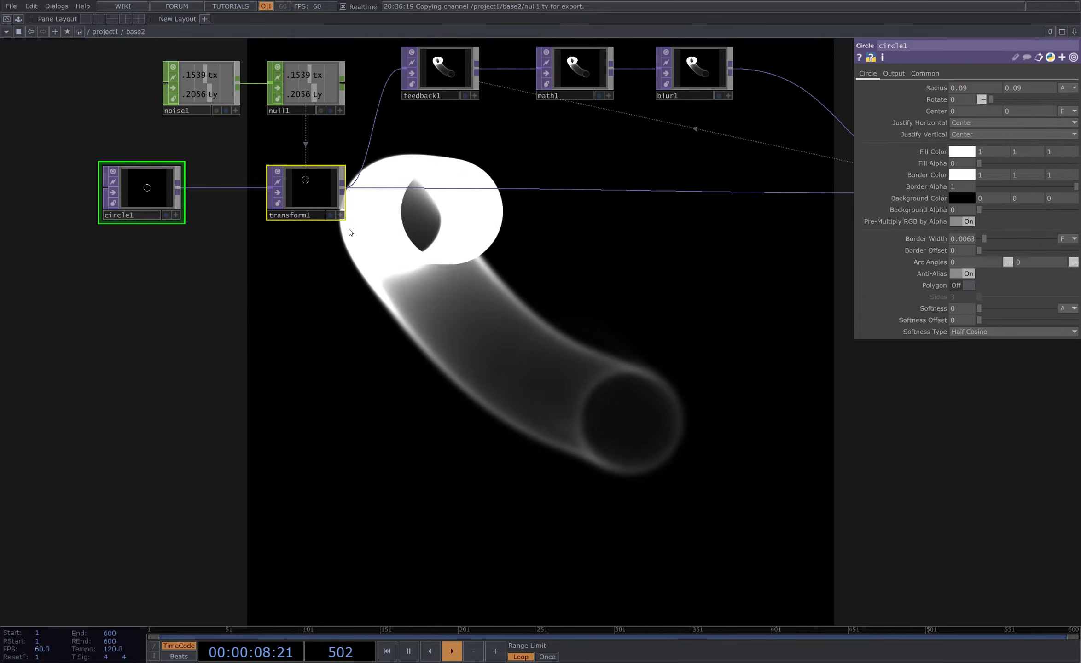
left_click(169, 197)
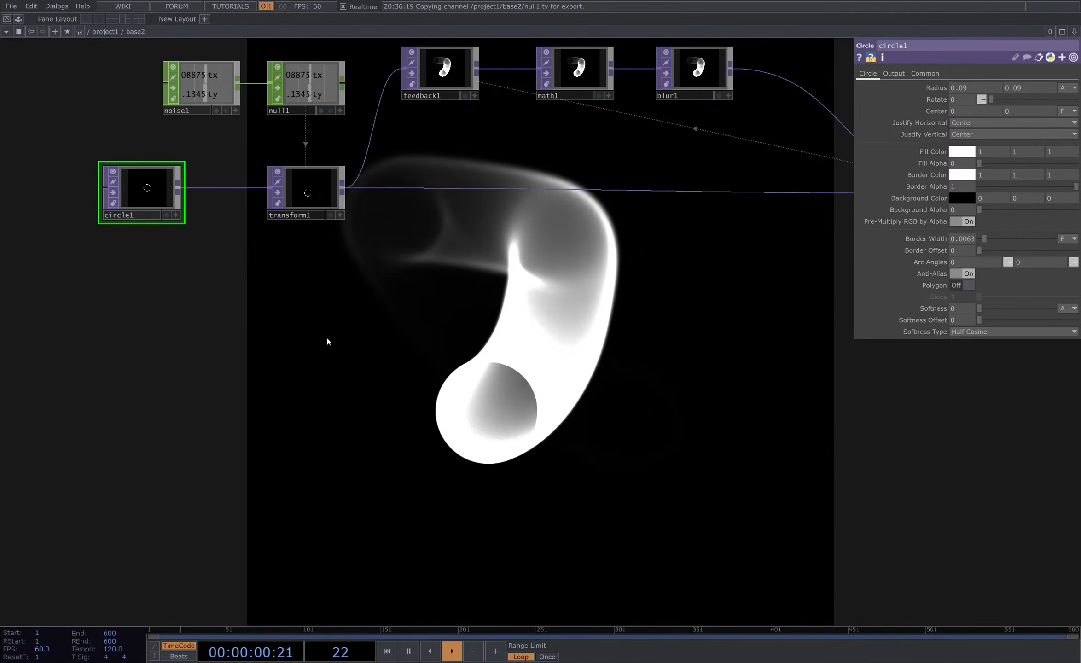
left_click_drag(324, 323, 456, 348)
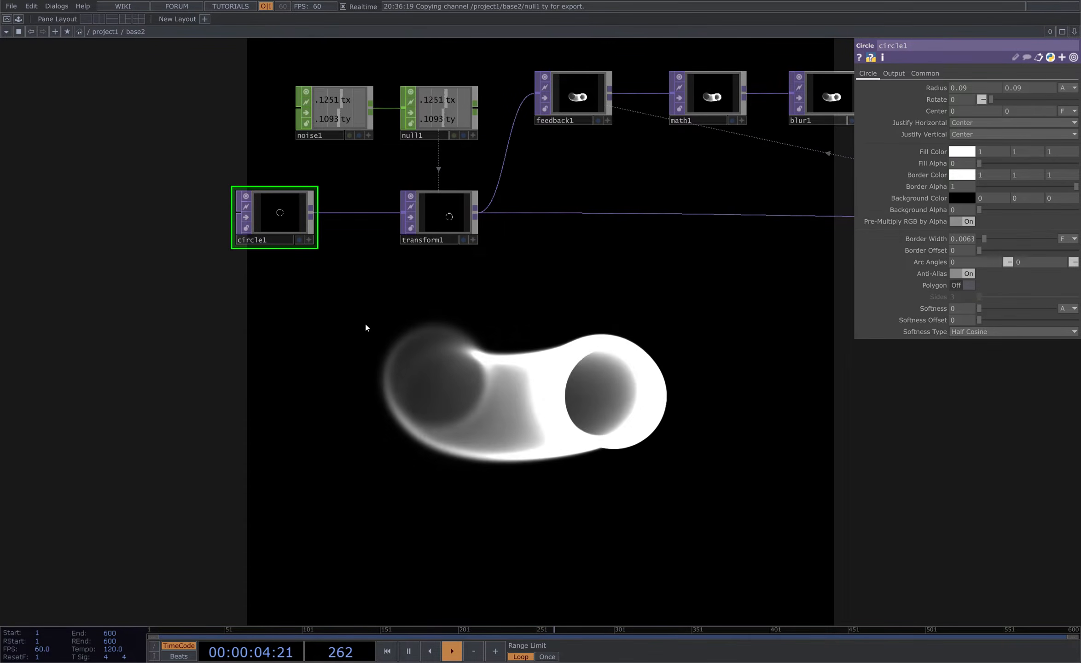
left_click_drag(365, 324, 368, 259)
- Add a Texture 3D TOP below the transform, then delete it
key("Tab")
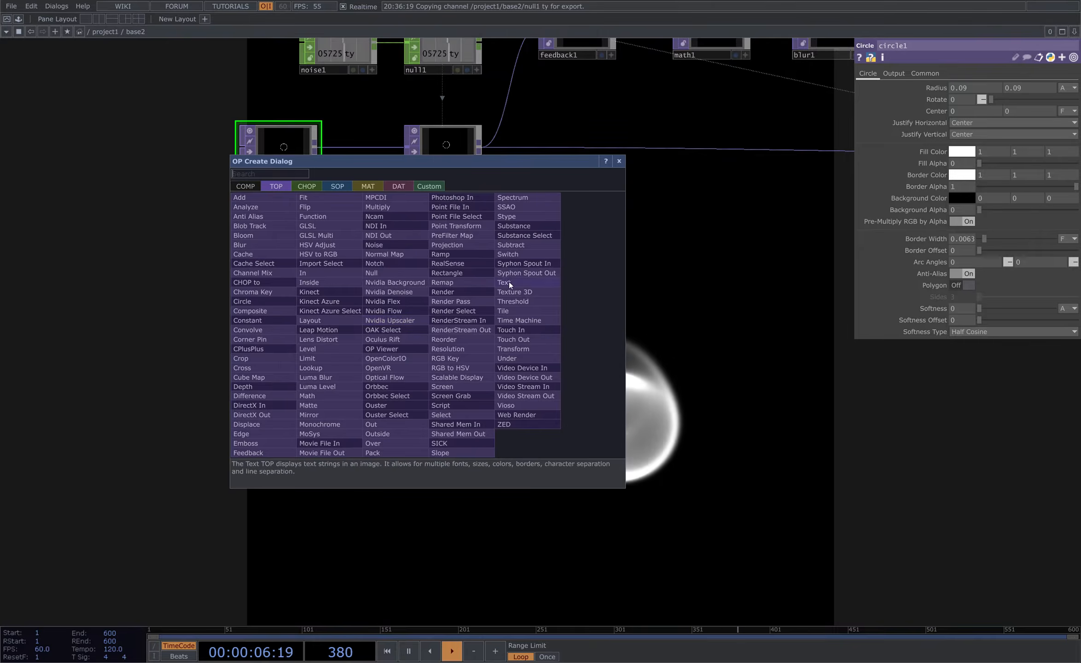
left_click(538, 292)
left_click(504, 373)
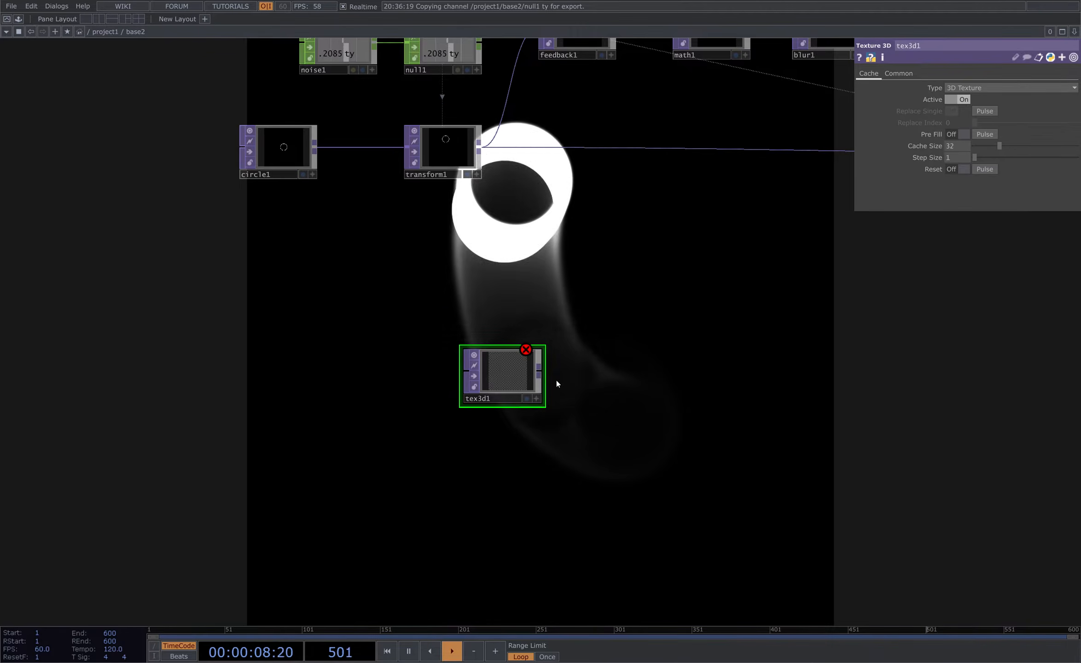
key("shift+h")
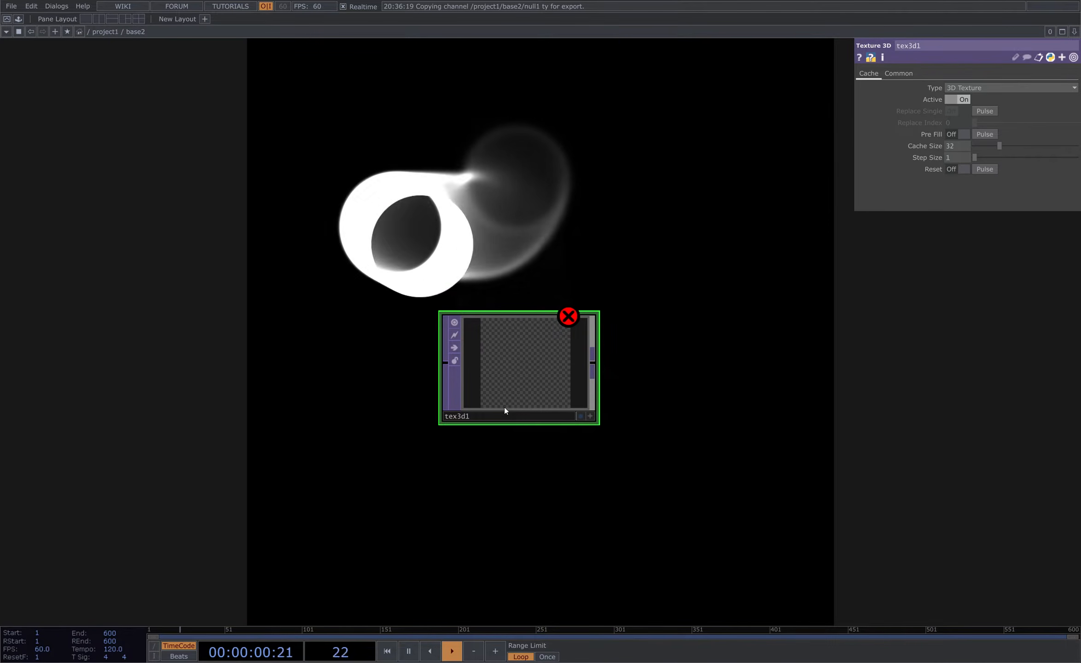
scroll(504, 407, "down", 3)
left_click_drag(539, 397, 581, 418)
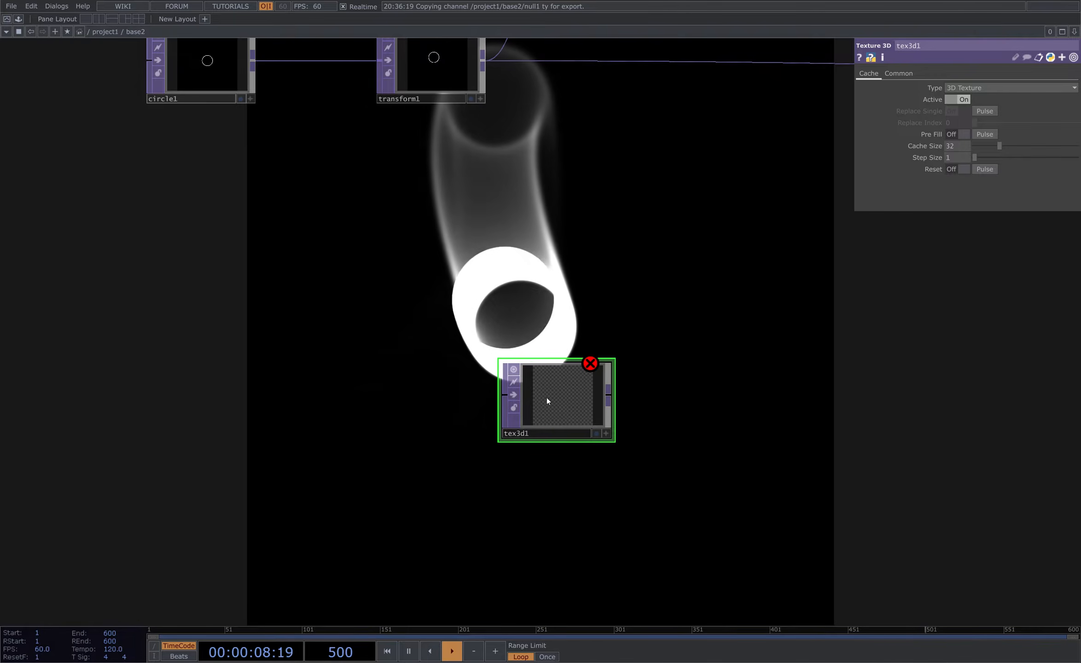
middle_click(598, 367)
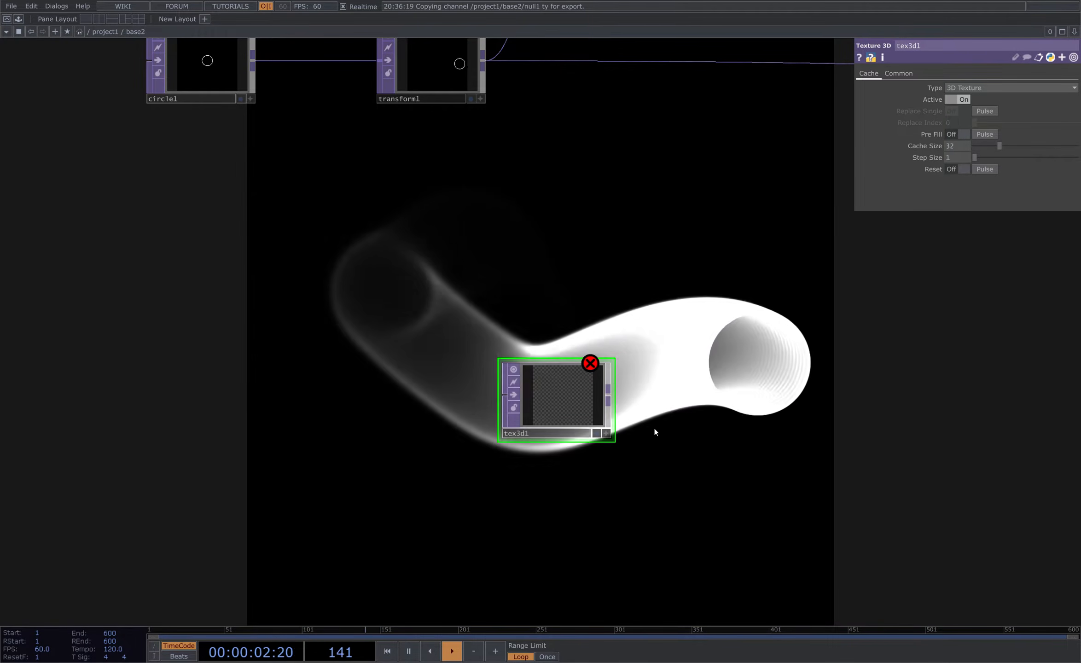
key("Delete")
left_click_drag(582, 363, 640, 464)
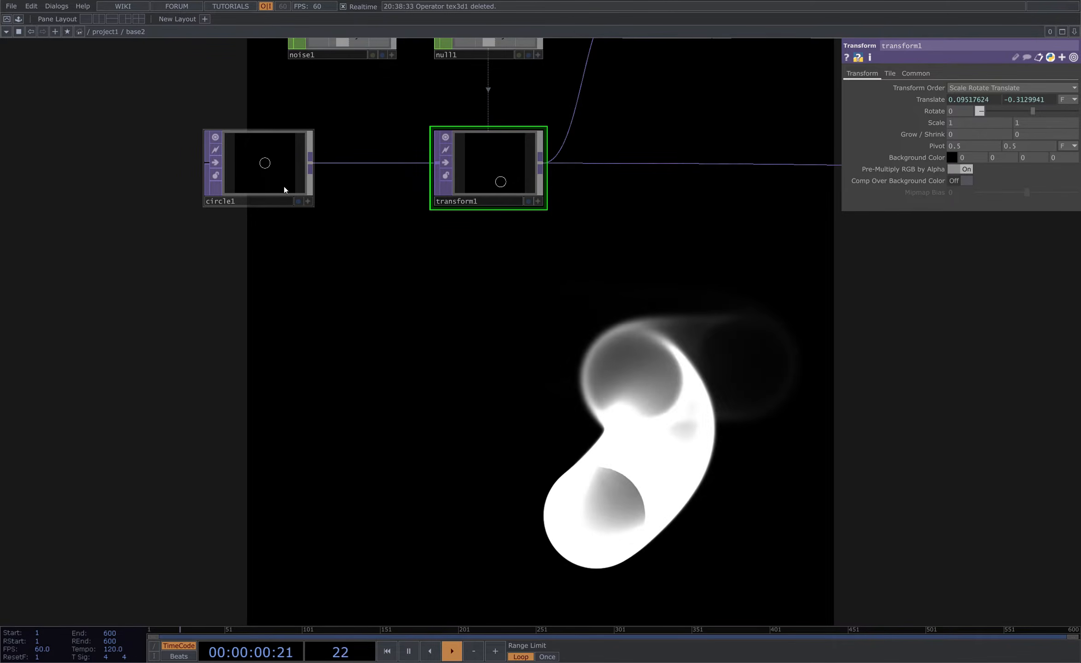
left_click(268, 174)
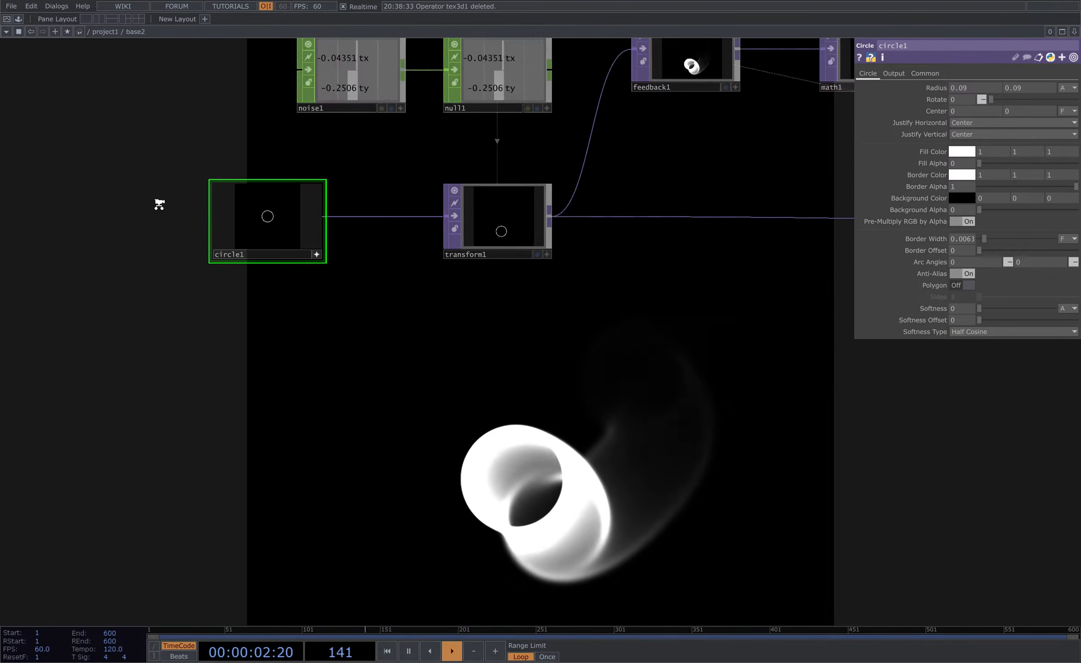
scroll(159, 203, "up", 3)
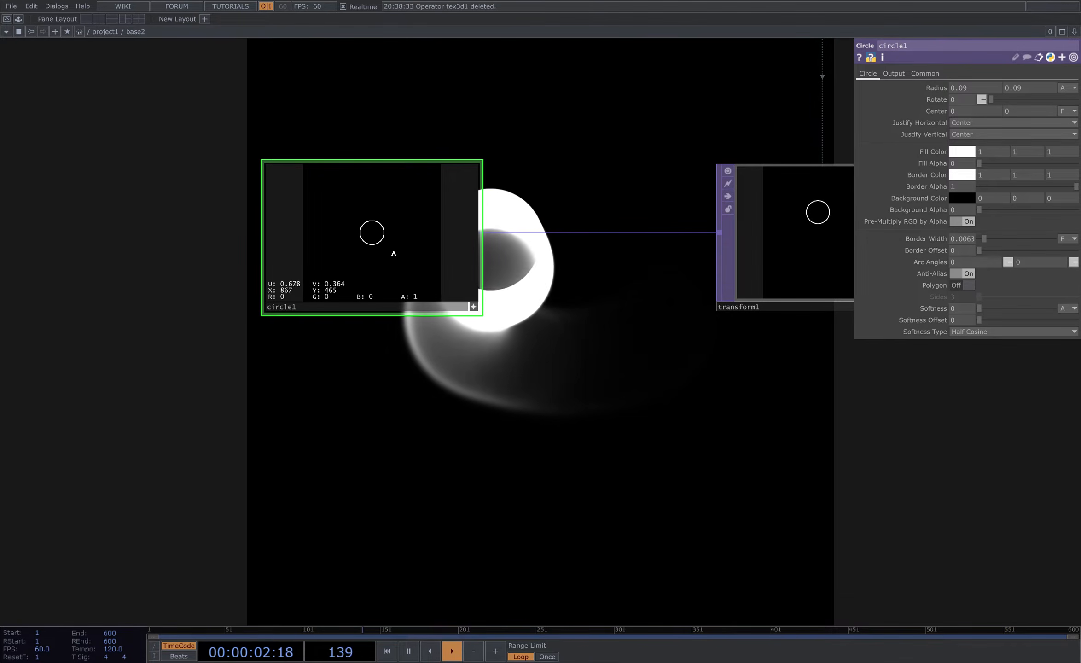
scroll(523, 140, "down", 5)
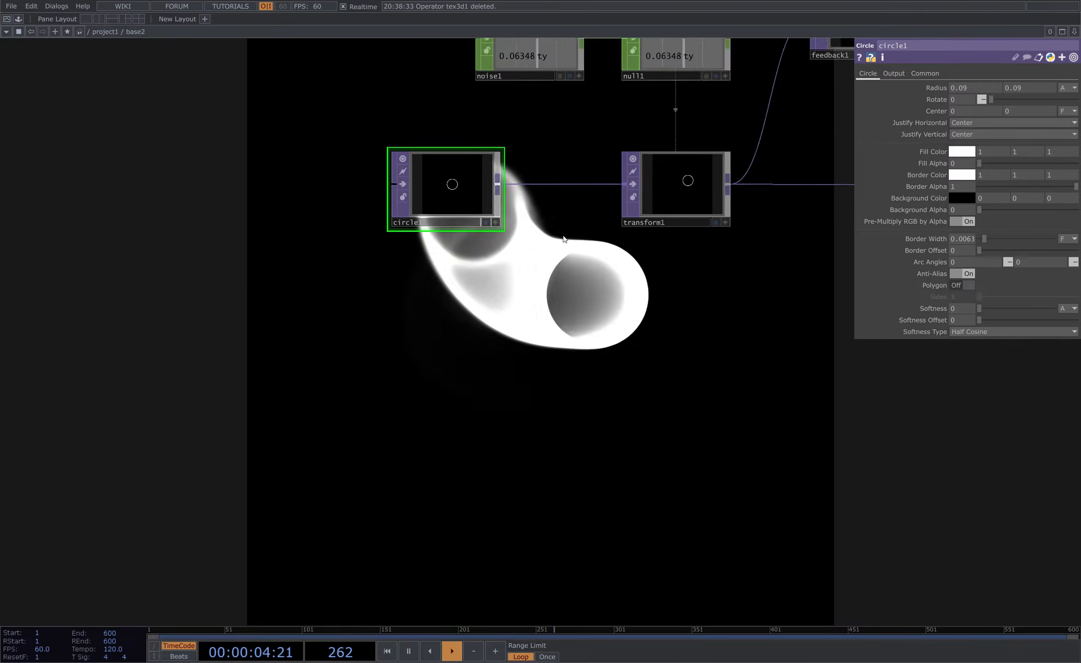
left_click_drag(562, 258, 514, 205)
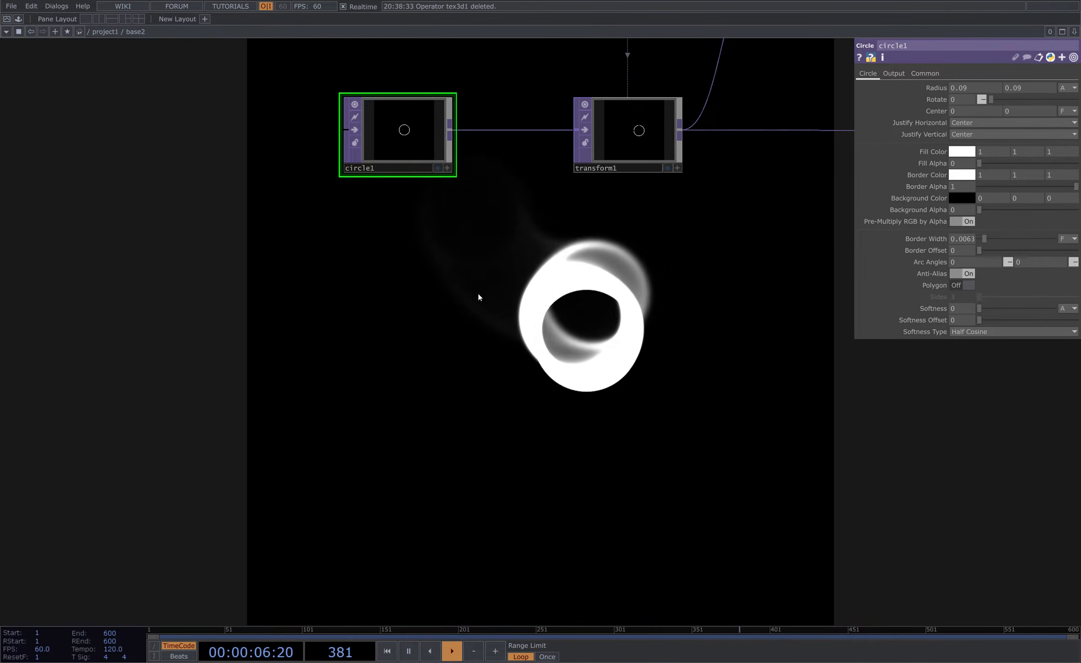
left_click_drag(476, 292, 403, 289)
scroll(440, 278, "down", 3)
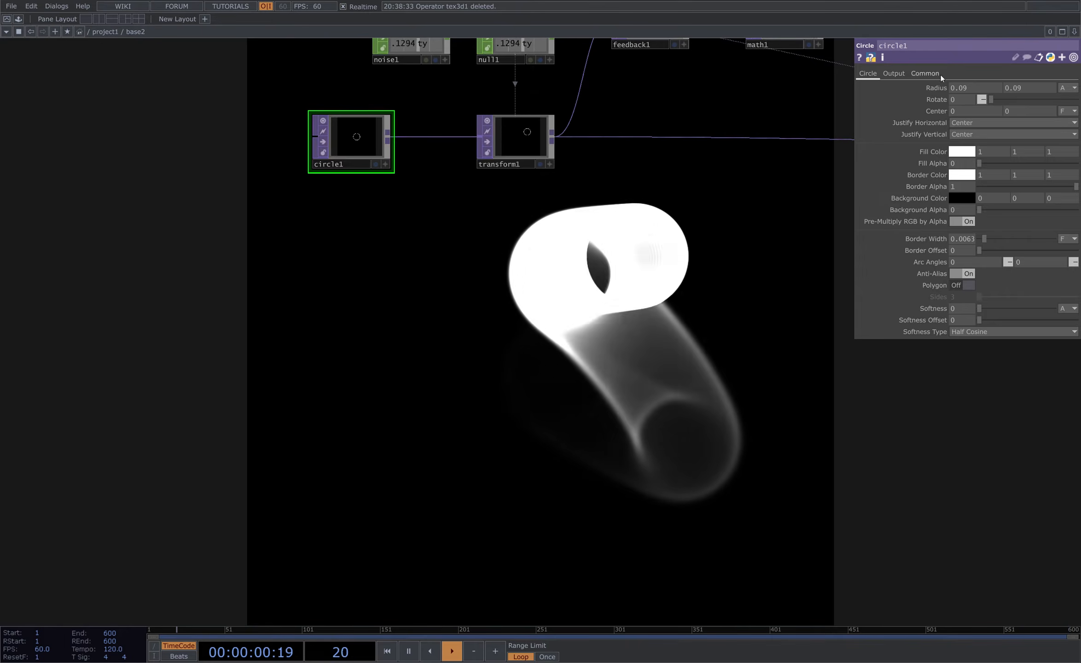
left_click(925, 73)
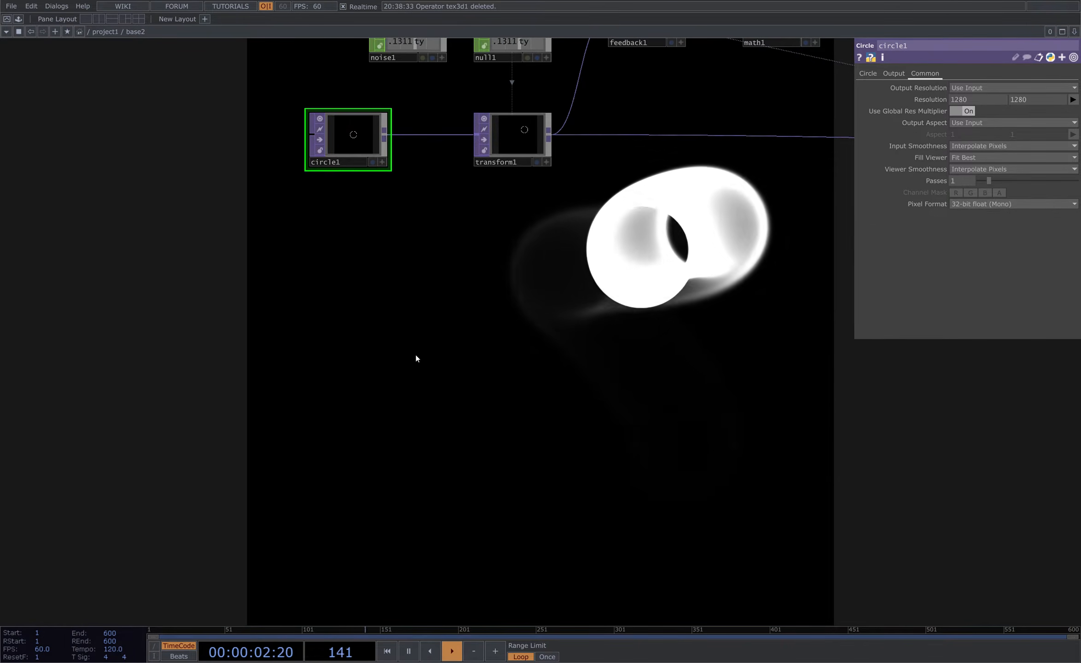
key("Tab")
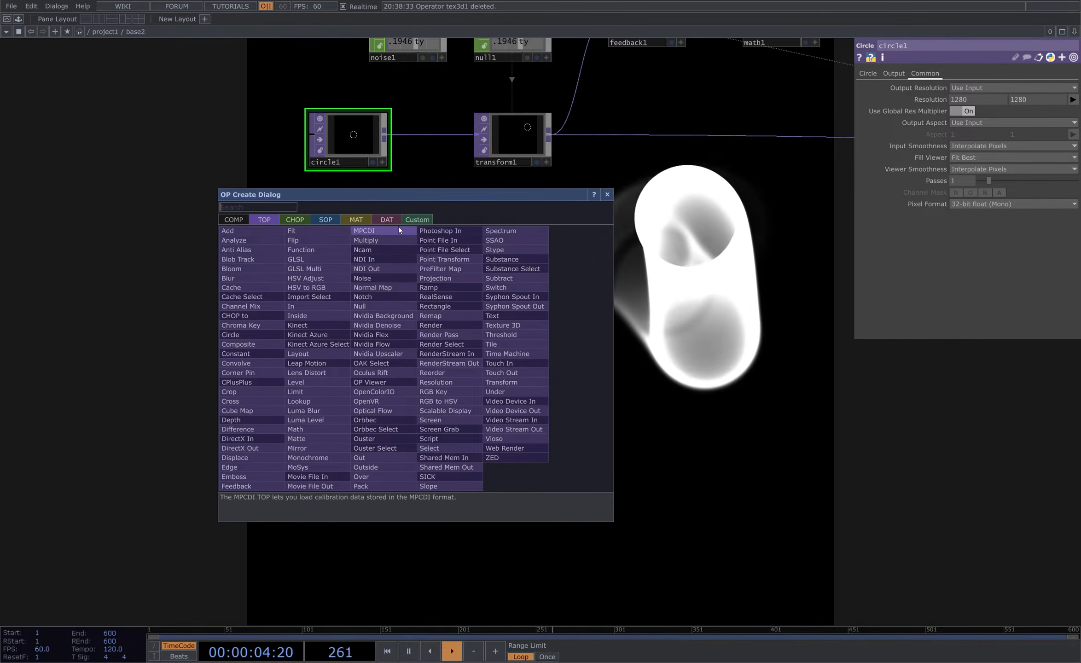
left_click(184, 261)
- Add a Box SOP below the circle and show it as a wireframe in its viewer
key("Tab")
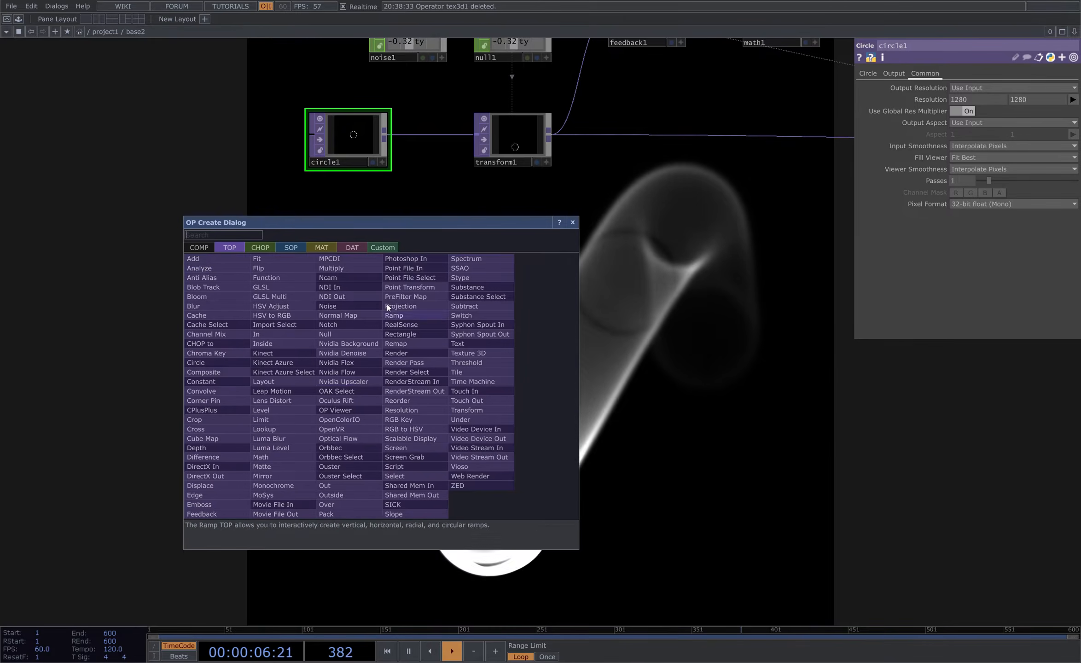
left_click(284, 252)
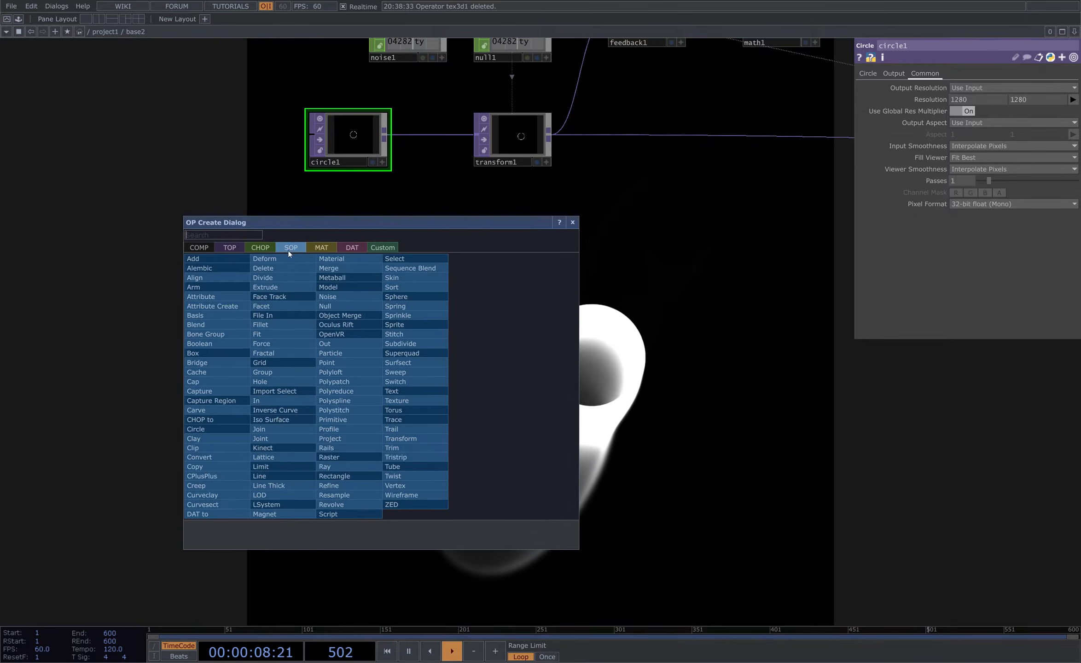
type("bo")
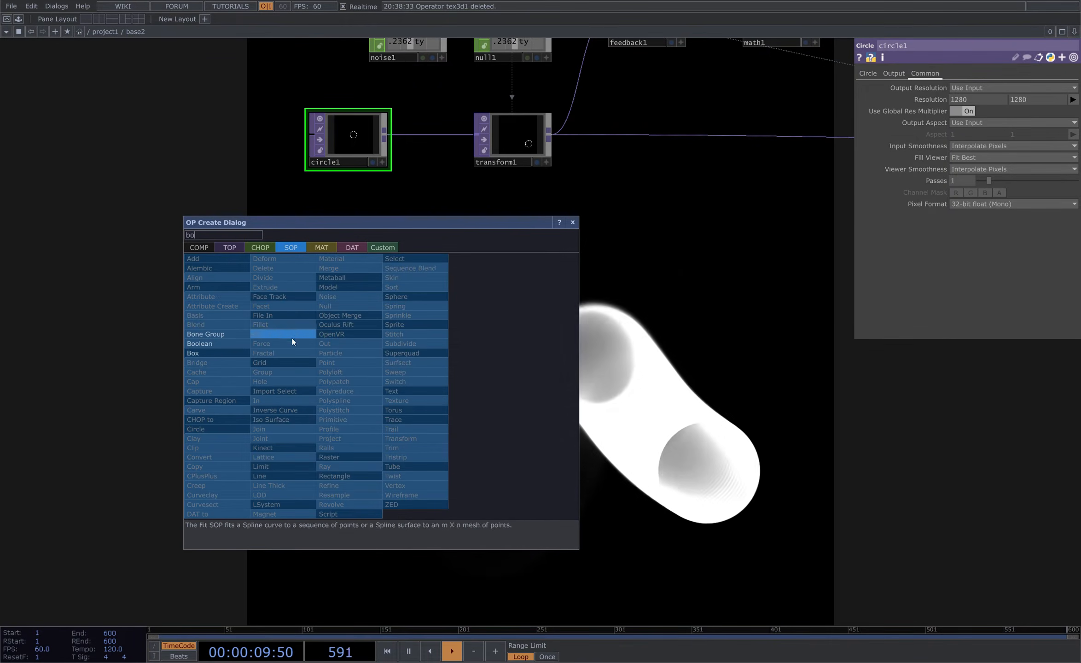
left_click(217, 354)
left_click(343, 355)
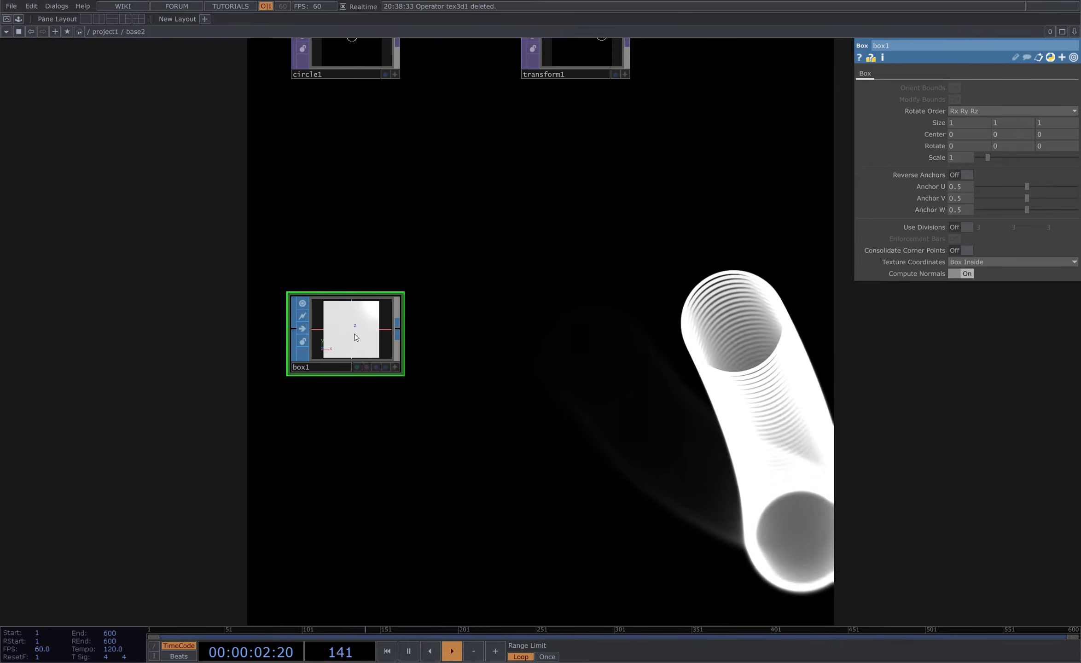
scroll(304, 356, "up", 4)
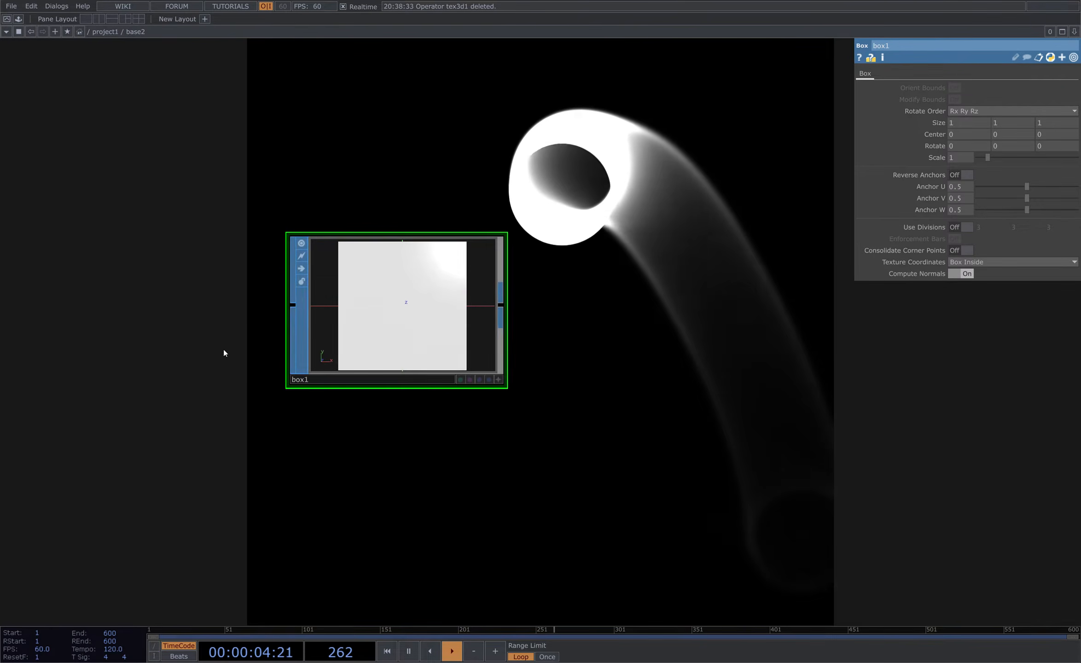
key("a")
key("w")
left_click_drag(386, 304, 397, 321)
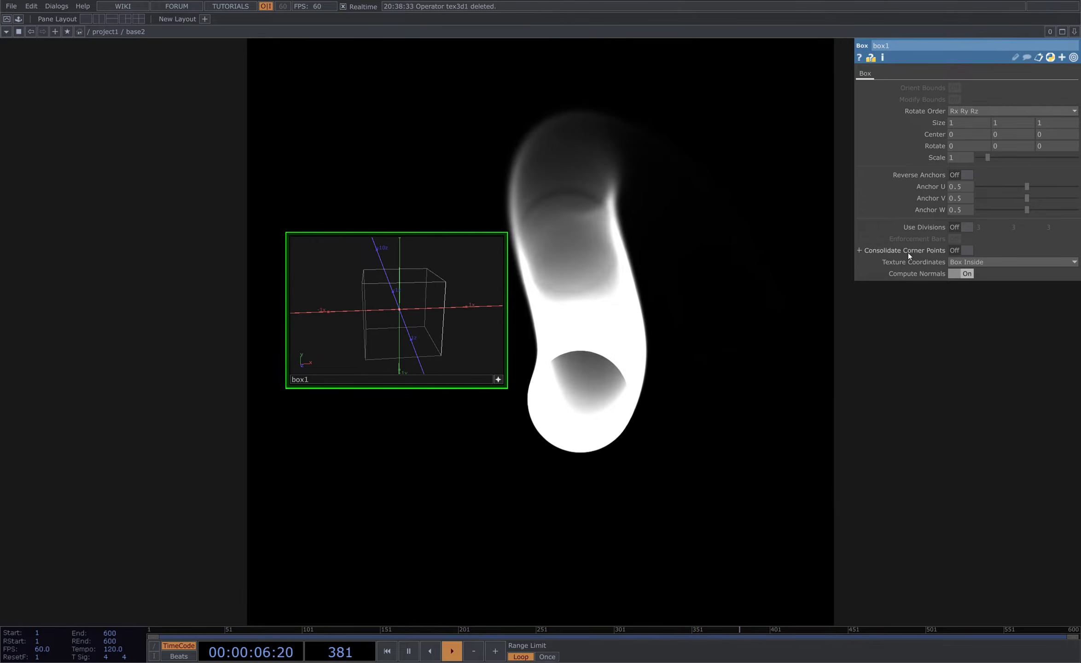
- Turn on the box's Use Divisions and set the divisions to 16, 16 and 16
left_click(962, 227)
left_click_drag(809, 279, 813, 276)
left_click(1006, 227)
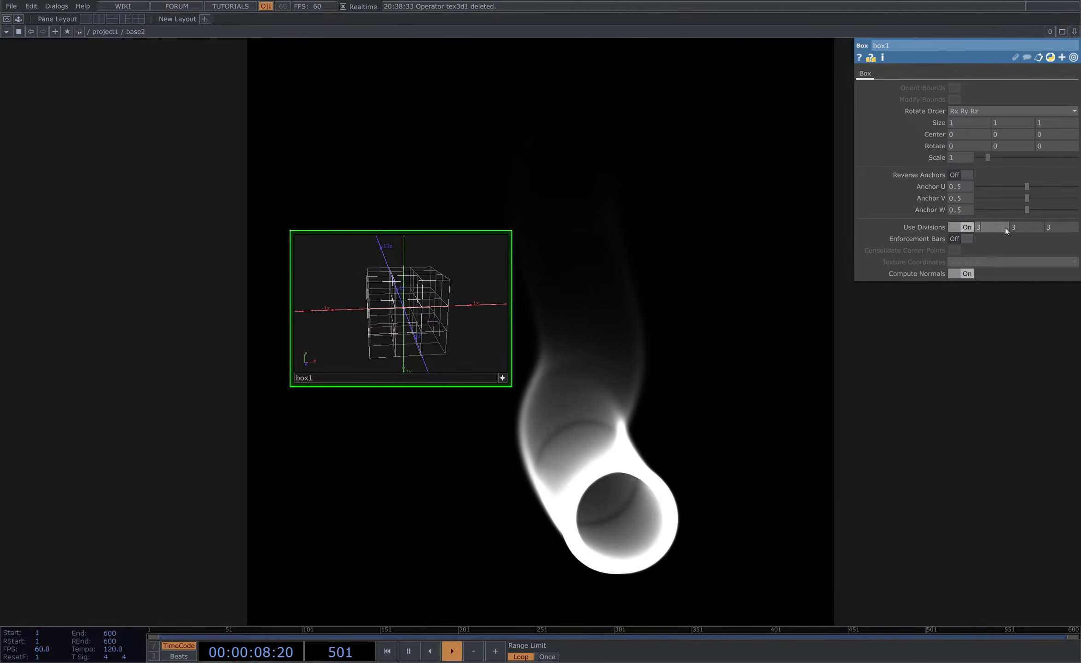
type("2")
left_click(1039, 227)
type("2")
left_click(988, 227)
type("16")
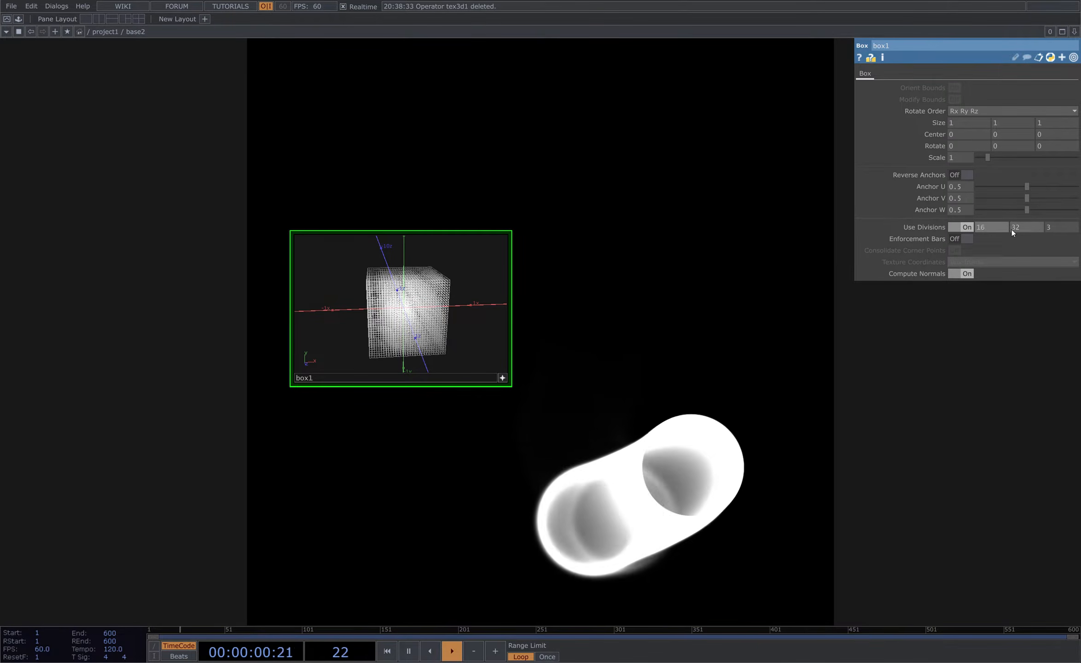
double_click(1012, 229)
type("16")
double_click(1055, 229)
type("16")
- Orbit and zoom around the subdivided box in its viewer, then delete the box
scroll(548, 433, "up", 5)
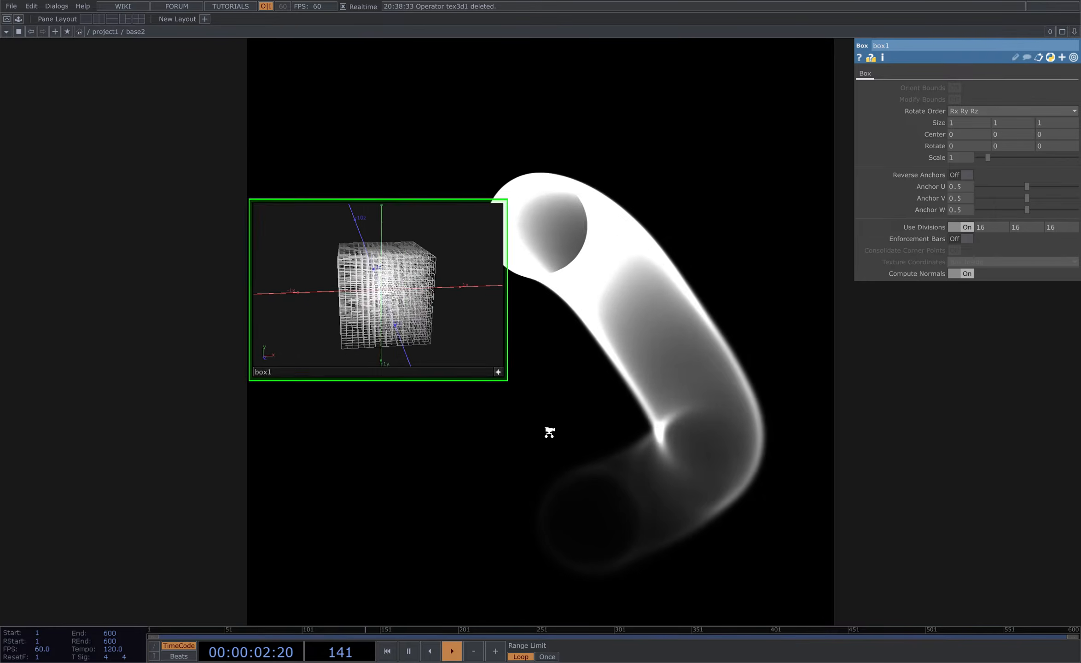
left_click_drag(382, 446, 471, 522)
left_click_drag(295, 297, 408, 295)
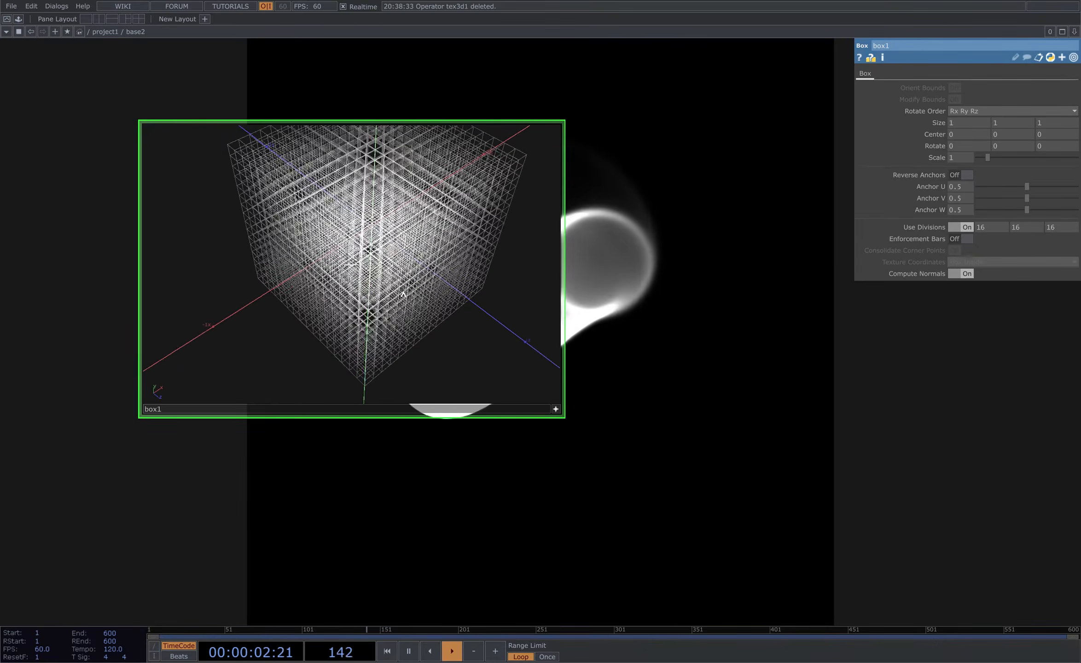
left_click_drag(366, 346, 286, 352)
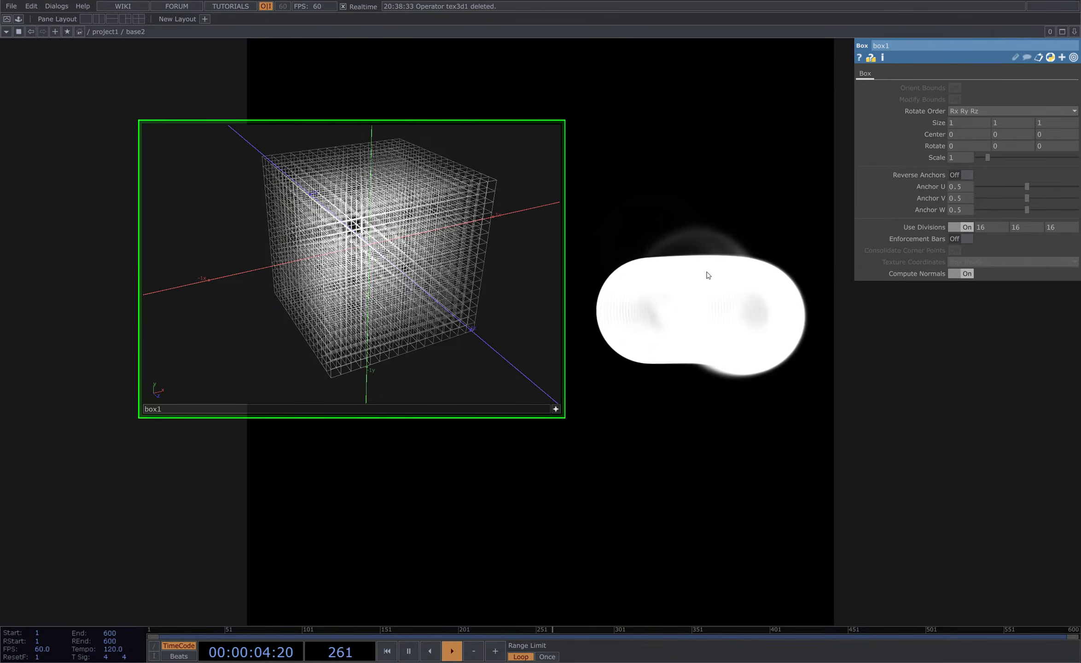
scroll(661, 317, "down", 5)
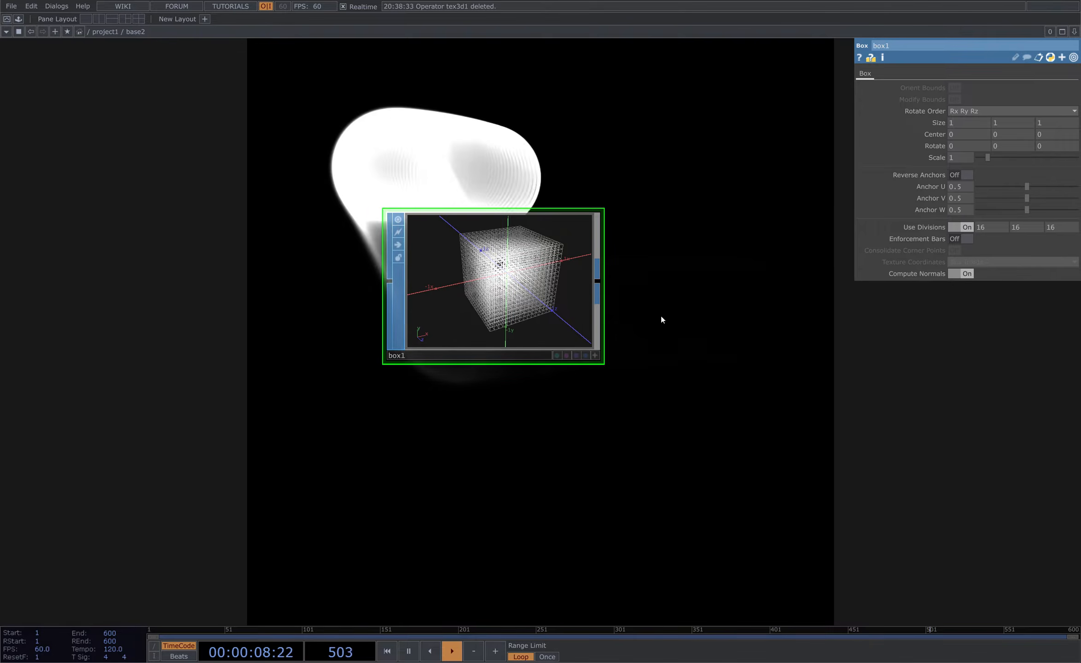
scroll(661, 318, "down", 3)
scroll(612, 314, "down", 3)
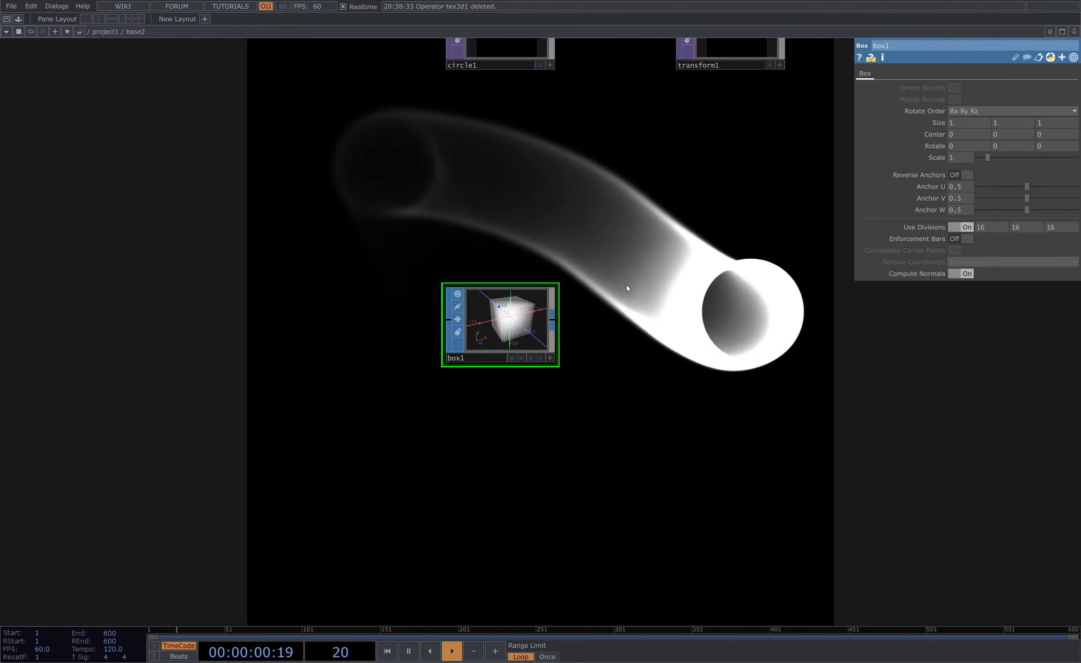
left_click_drag(626, 284, 534, 337)
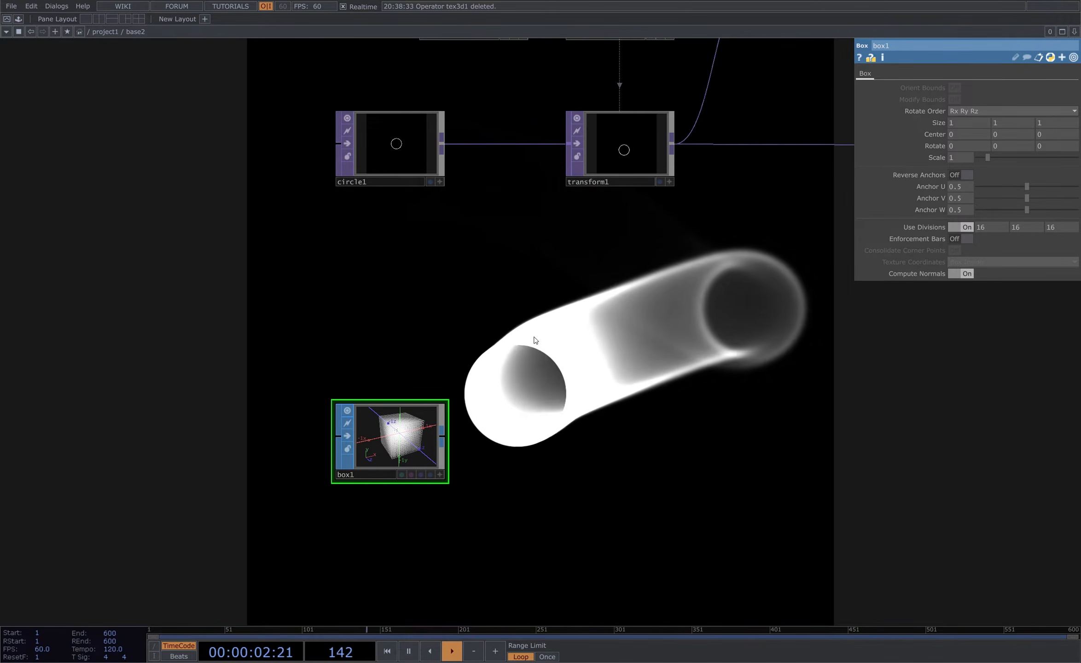
key("Delete")
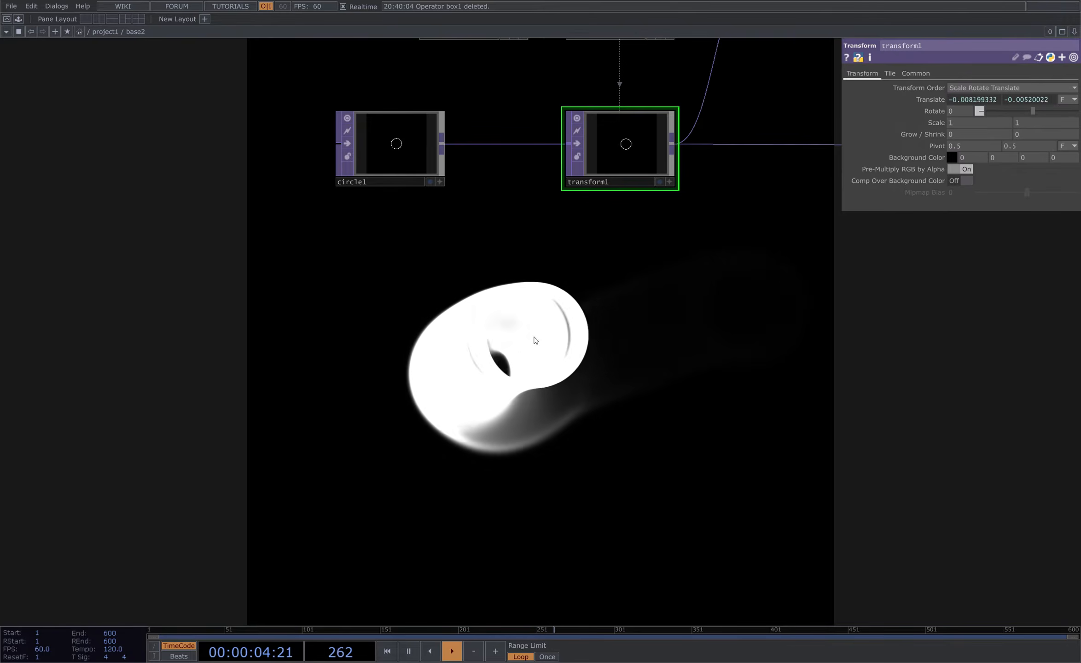
- Open the palette and drag the T3D component from My Components into the network
left_click_drag(590, 270, 582, 265)
key("h")
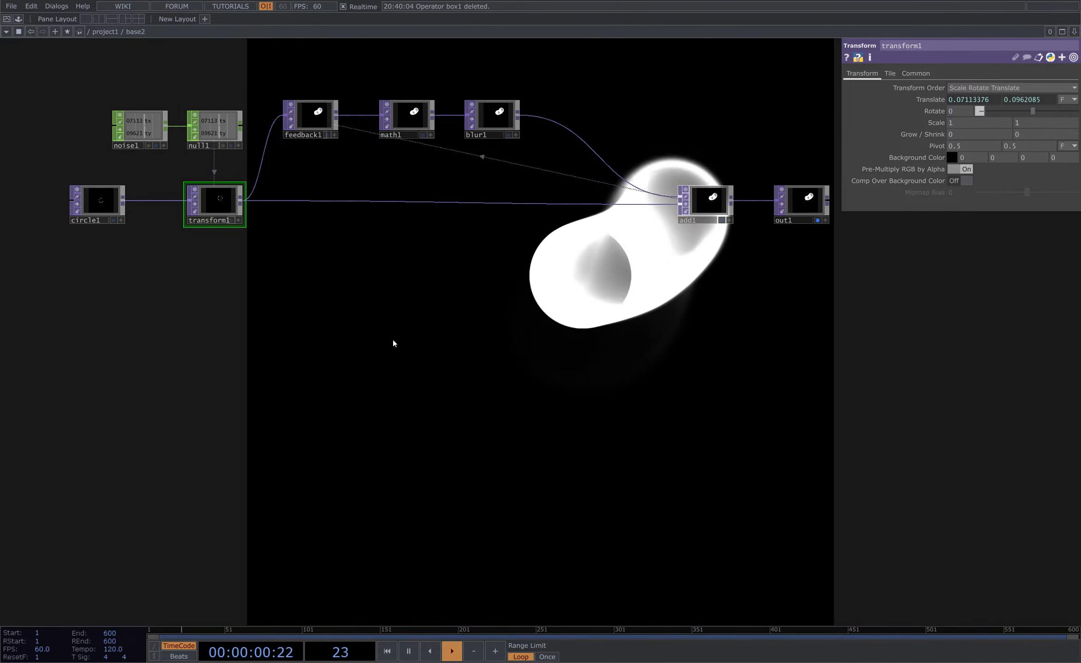
key("alt+l")
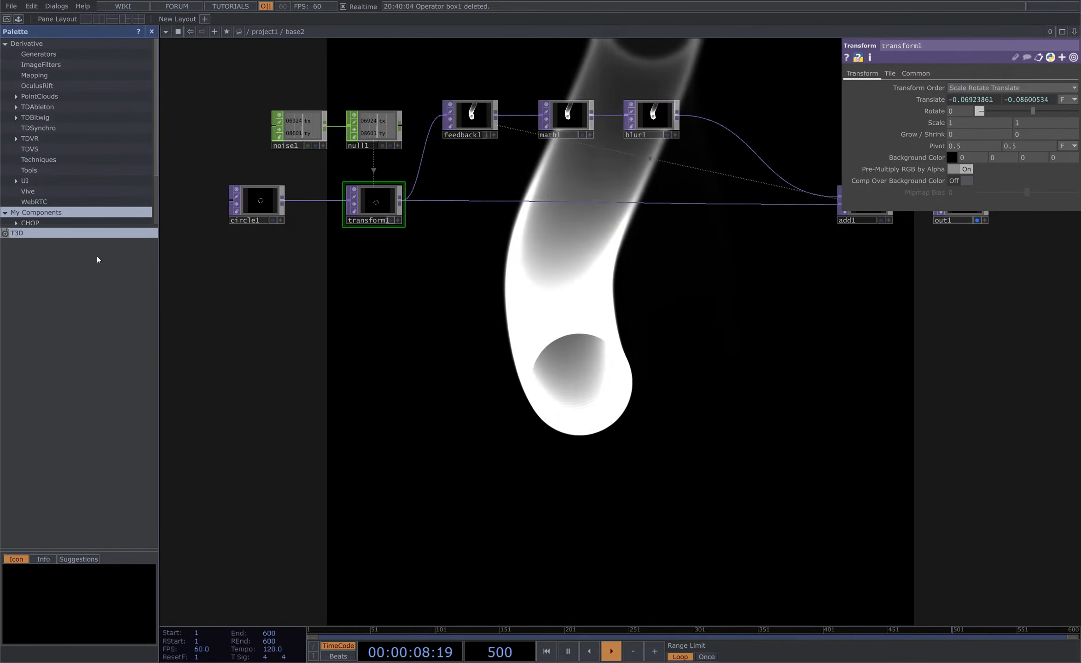
left_click_drag(18, 236, 565, 481)
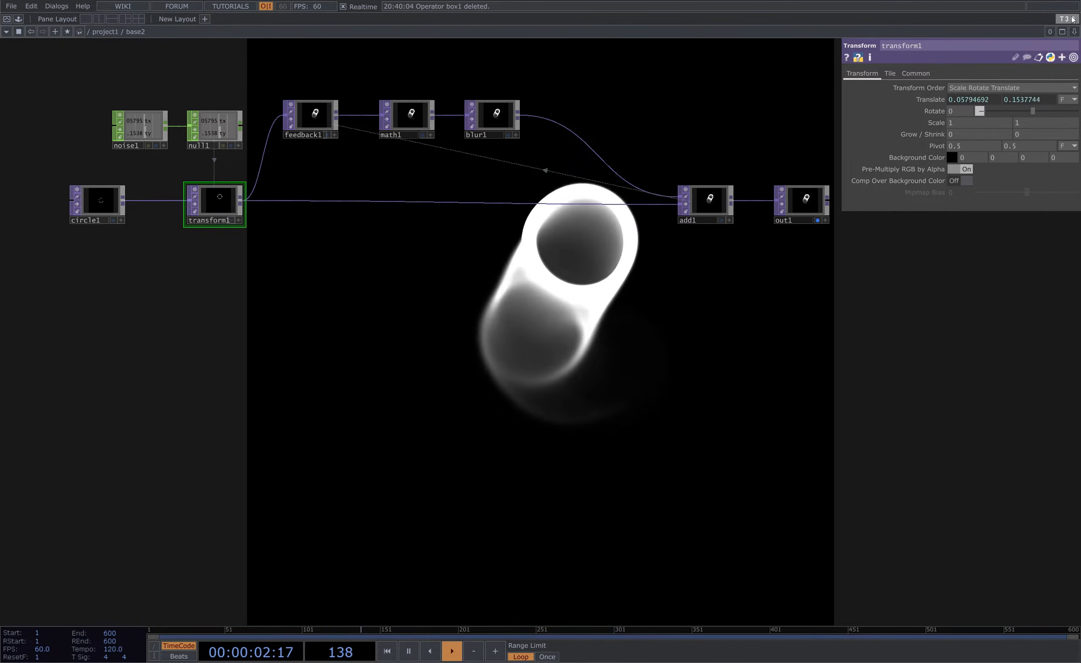
- Browse the T3D operator family in the operator create dialog
key("Tab")
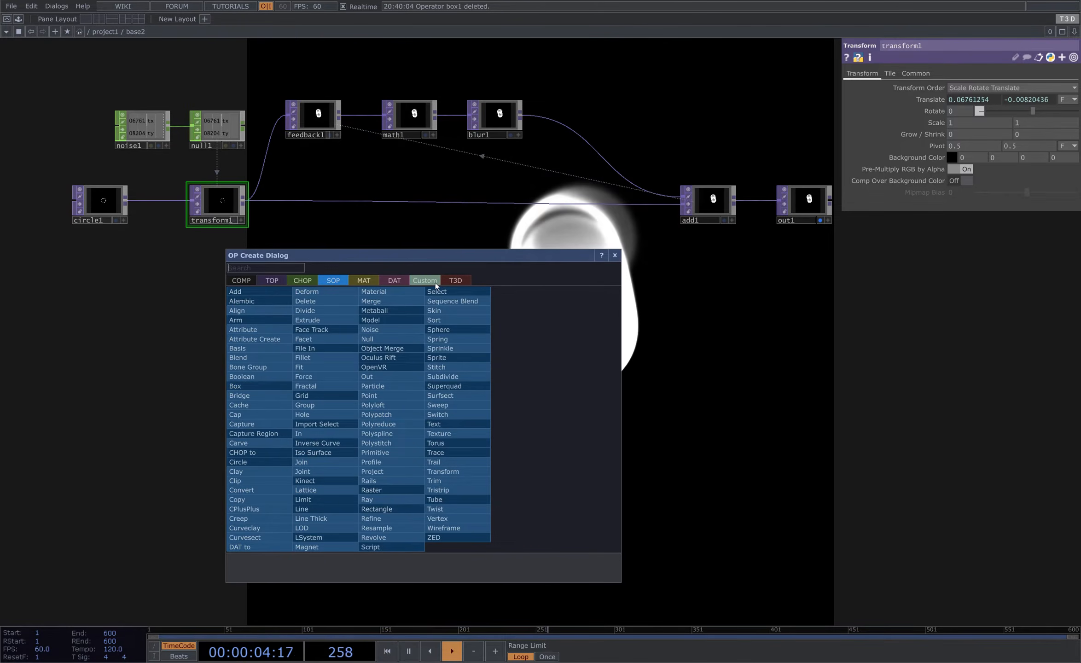
left_click(456, 281)
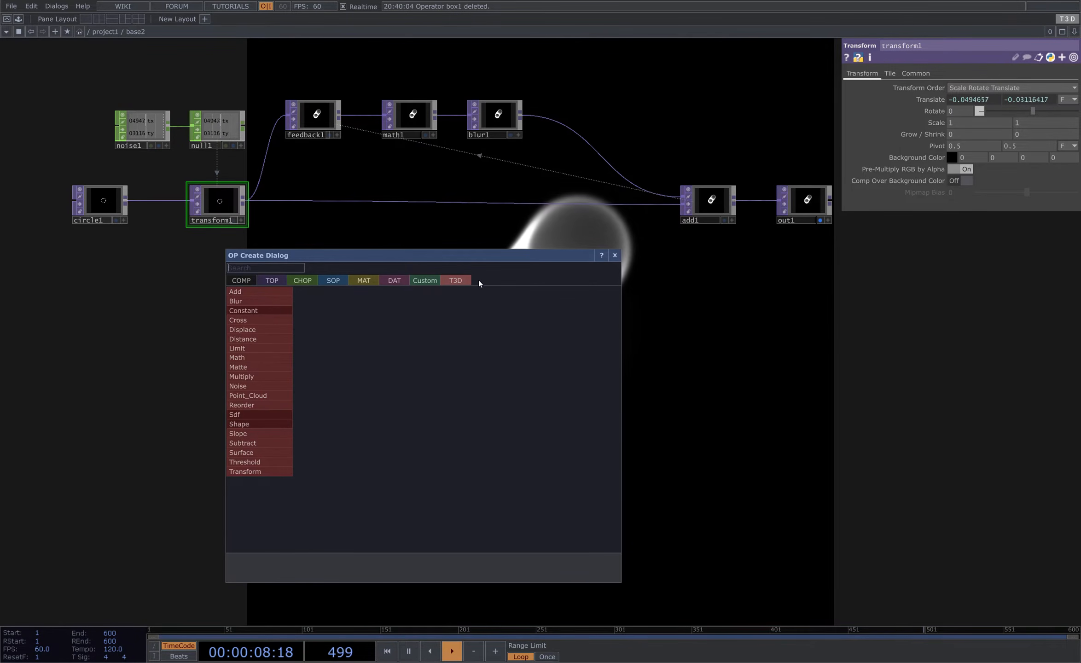
left_click(468, 227)
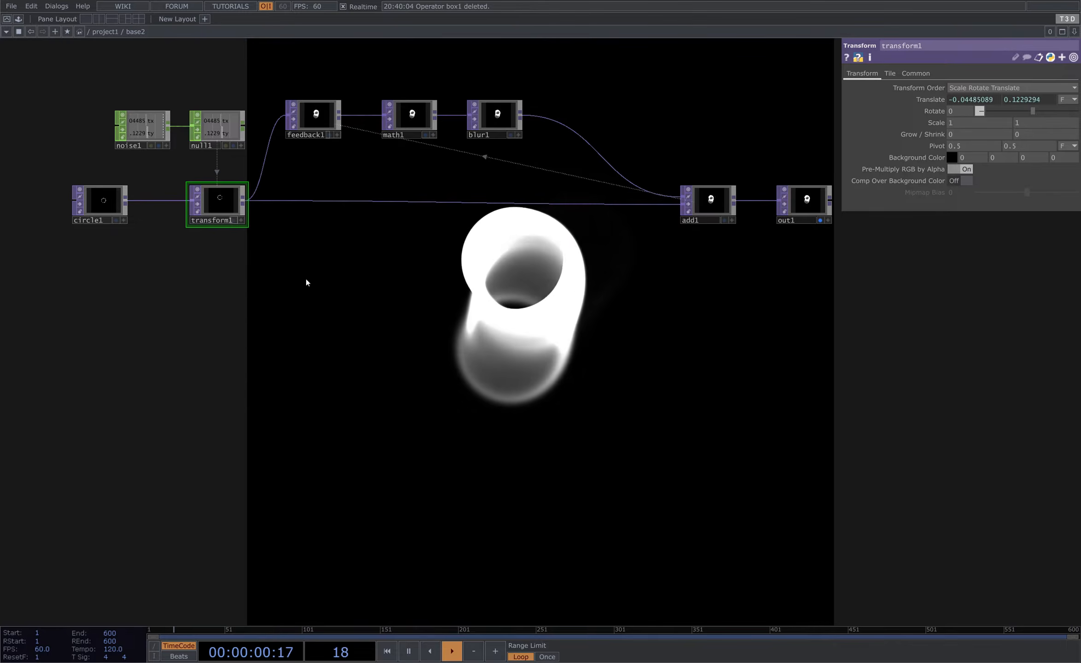
left_click_drag(306, 280, 284, 366)
right_click_drag(43, 137, 844, 366)
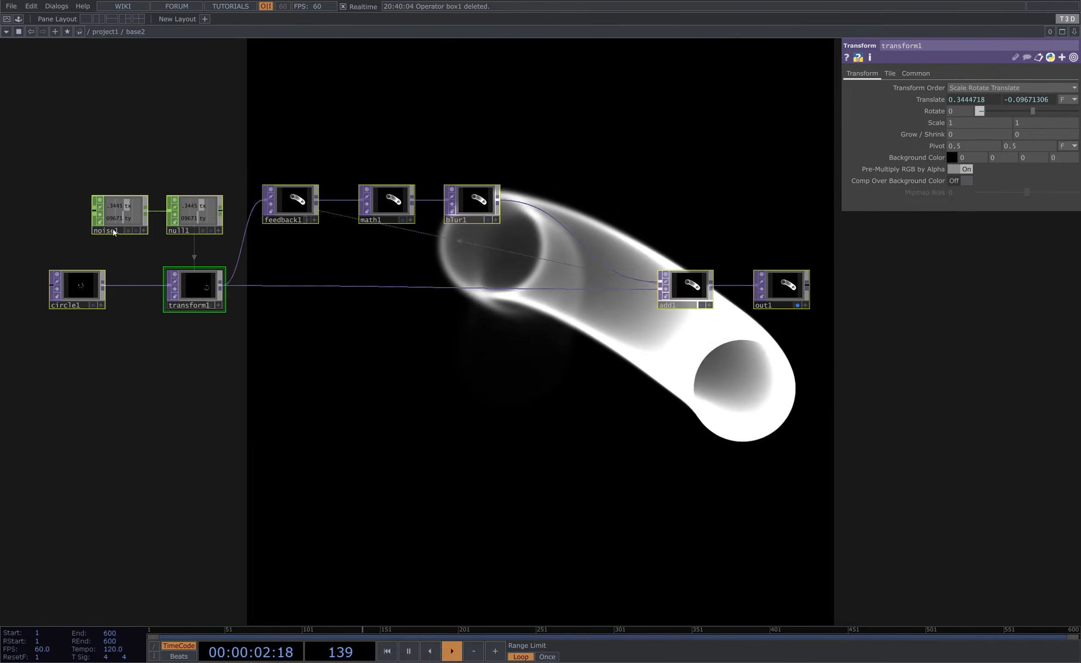
- Go up to the parent network, add a new Base COMP beside base2 and enter it
key("u")
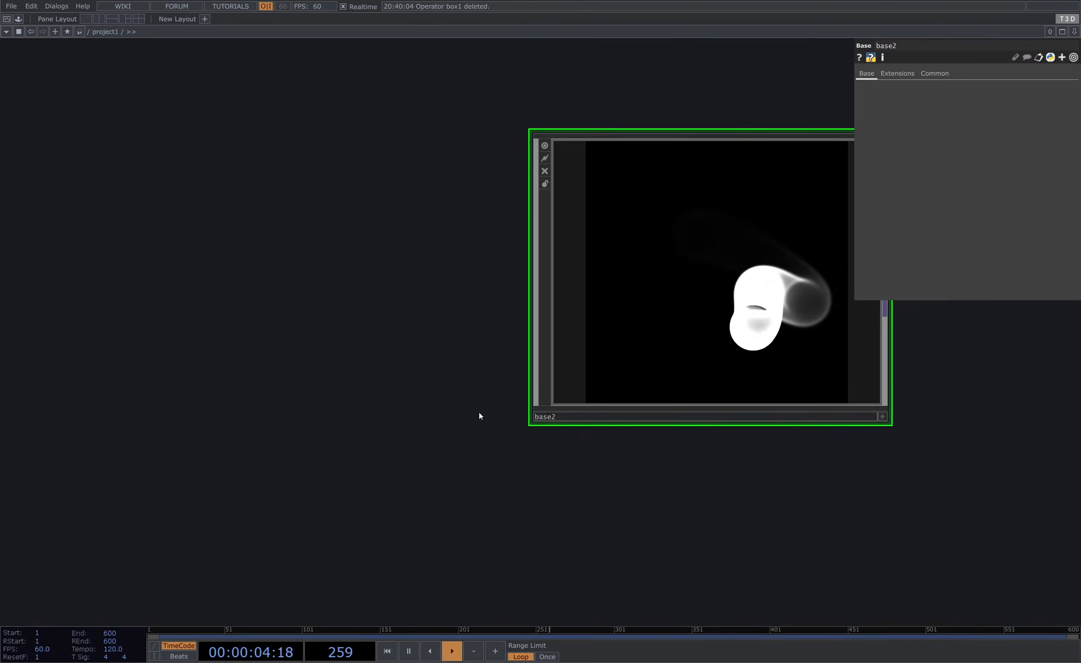
key("Tab")
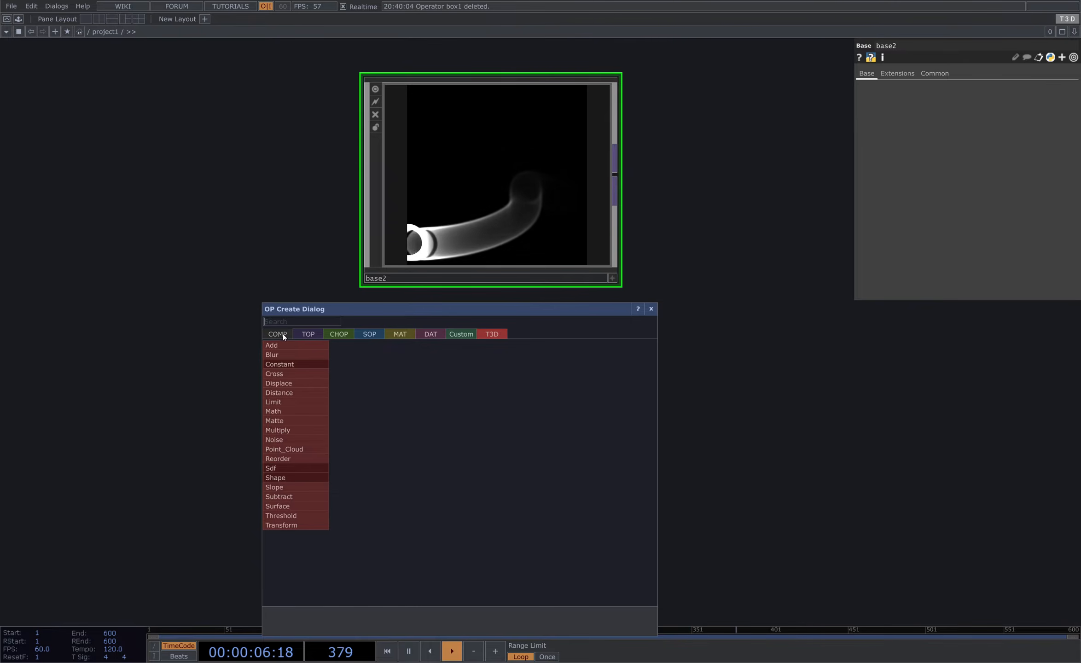
left_click(283, 334)
left_click(404, 354)
left_click(460, 451)
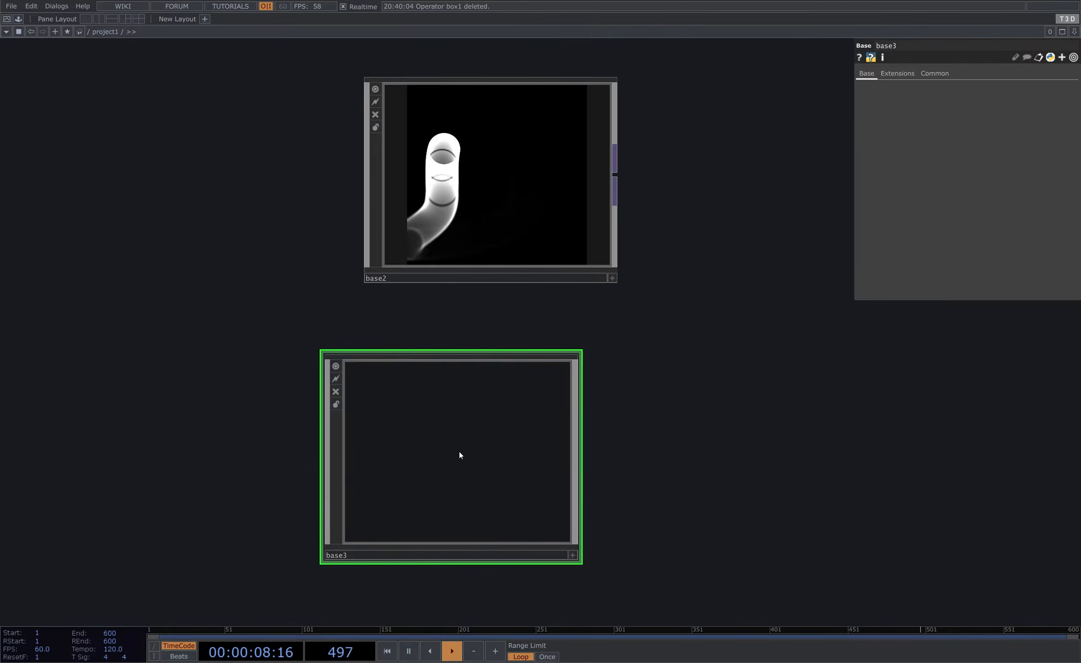
left_click_drag(460, 455, 498, 454)
double_click(485, 466)
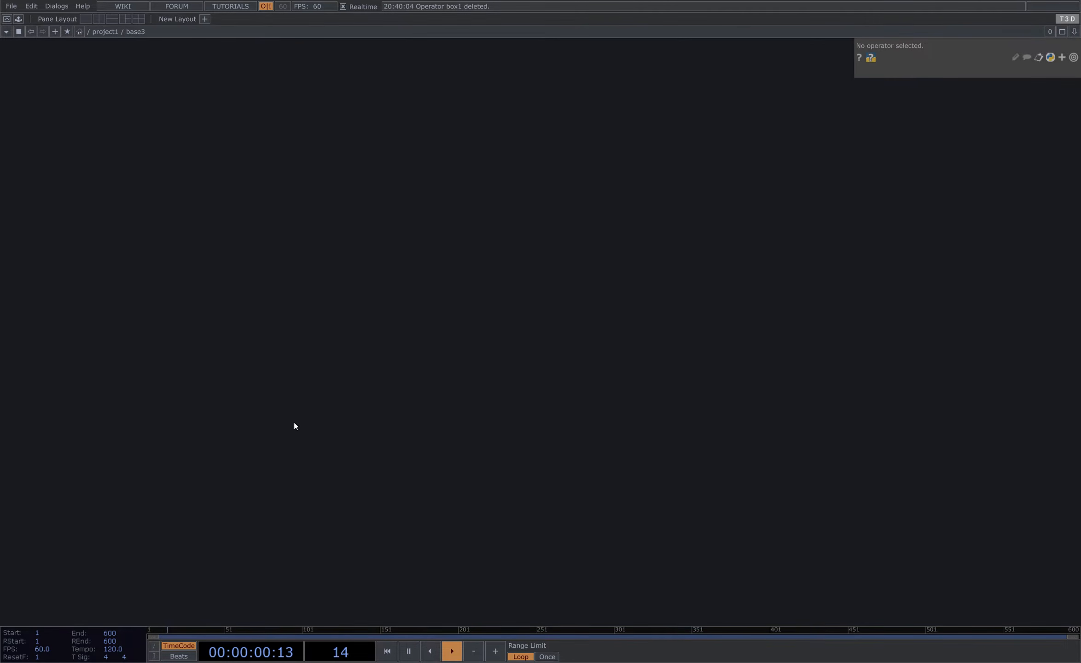
- Add a T3D Shape operator inside the new Base COMP
key("Tab")
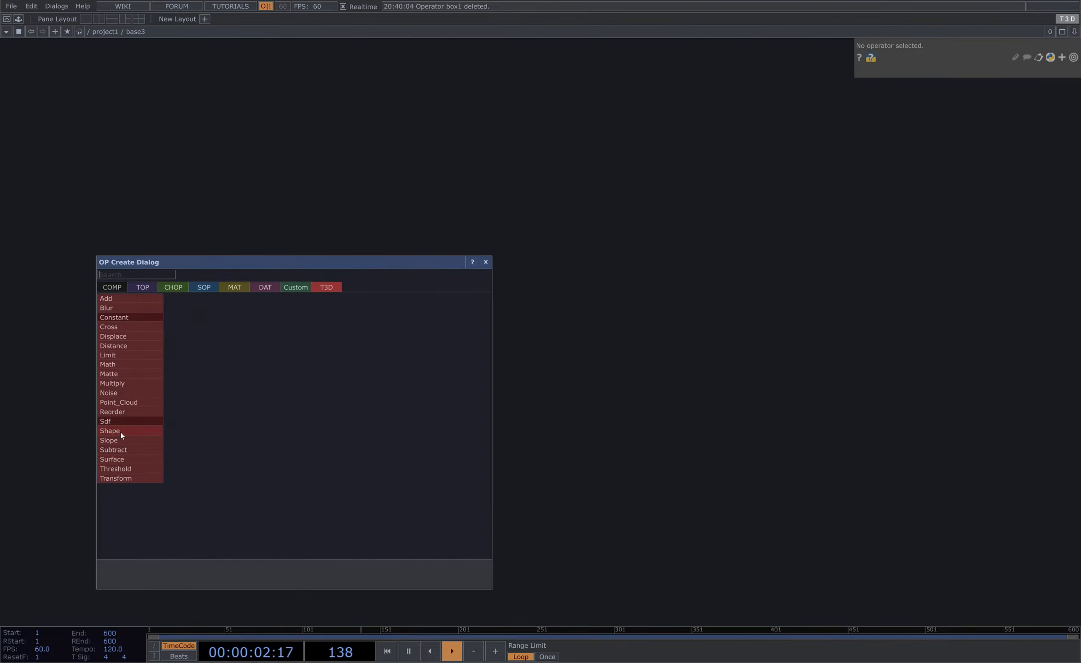
left_click(120, 431)
left_click(279, 364)
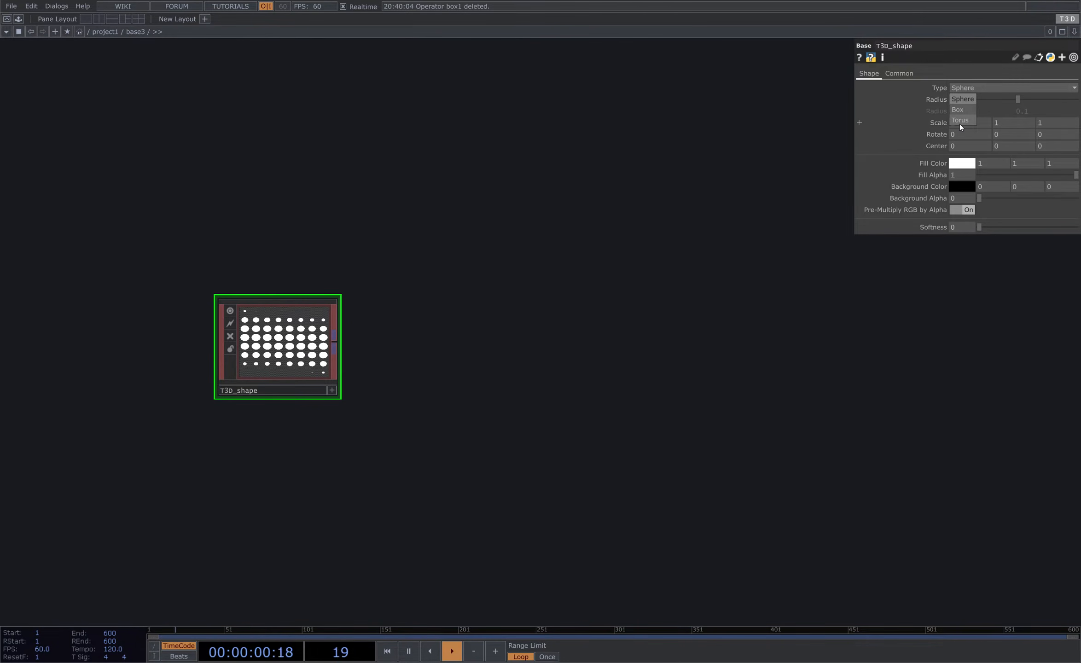
scroll(352, 346, "up", 4)
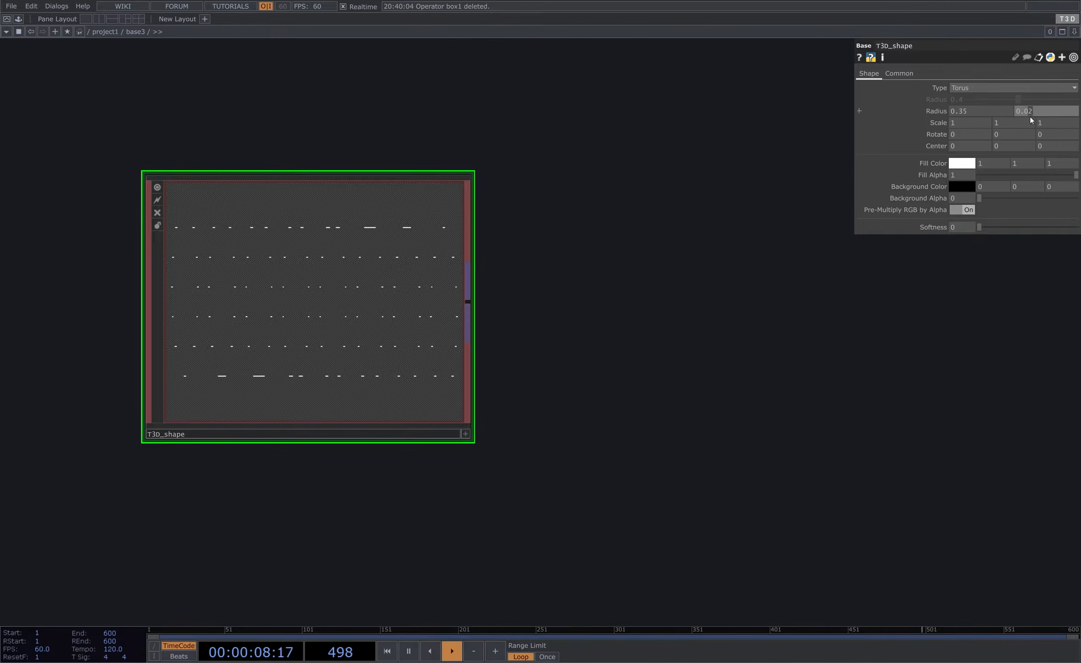
- Set the torus shape's second radius to 0.03
scroll(1030, 116, "up", 3)
scroll(654, 284, "up", 3)
left_click_drag(521, 355, 756, 348)
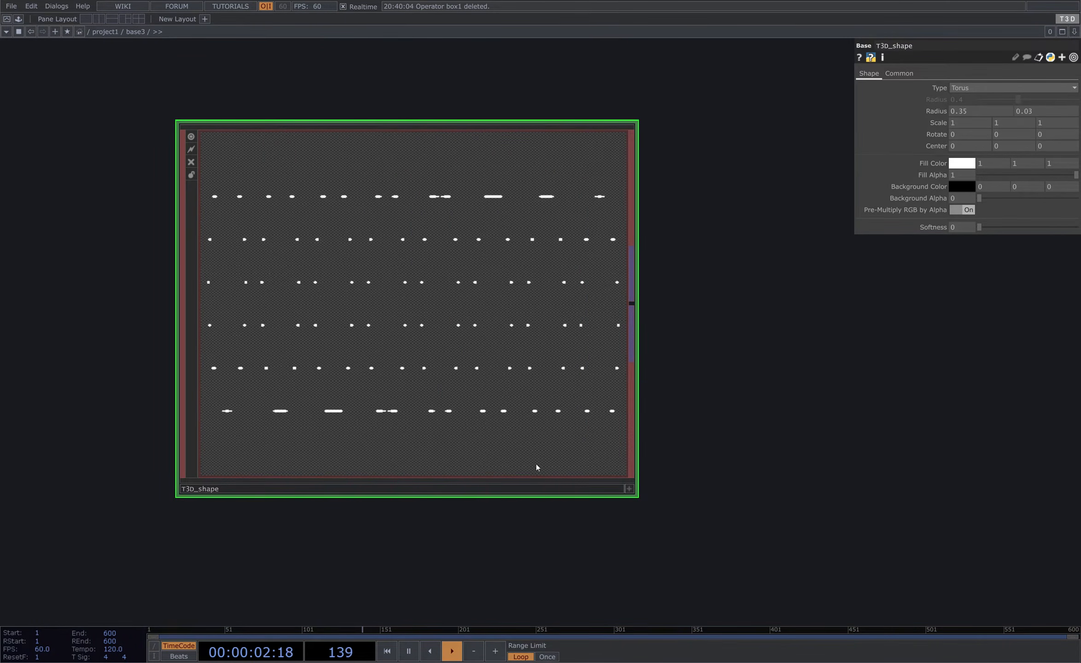
scroll(499, 485, "up", 3)
left_click_drag(841, 310, 924, 397)
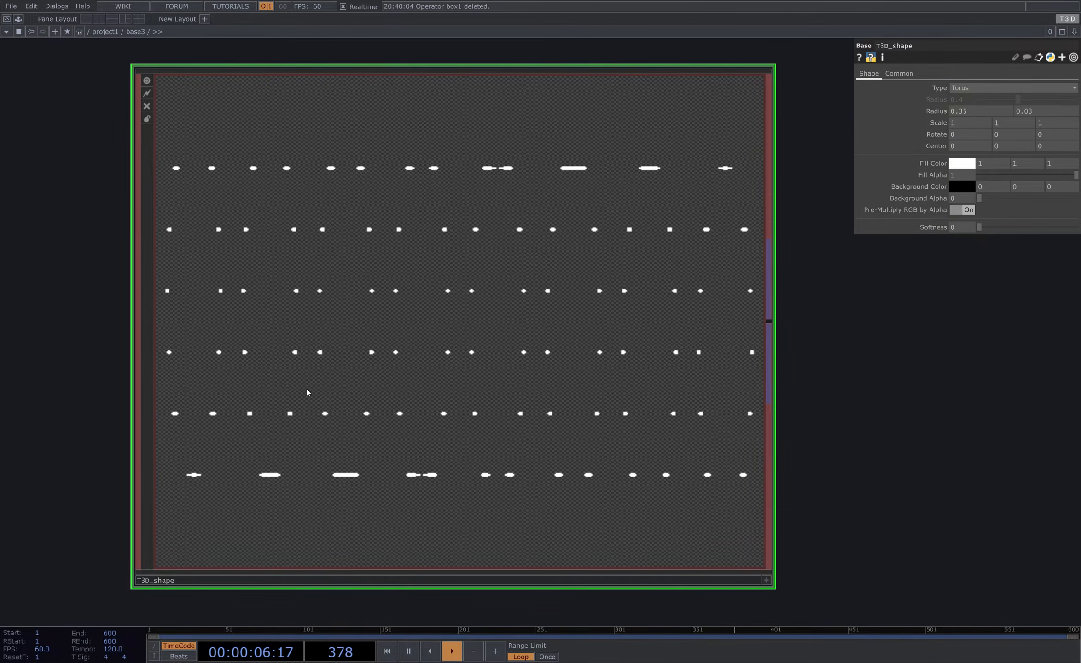
- Activate the shape's viewer and toggle its pixel value display
key("a")
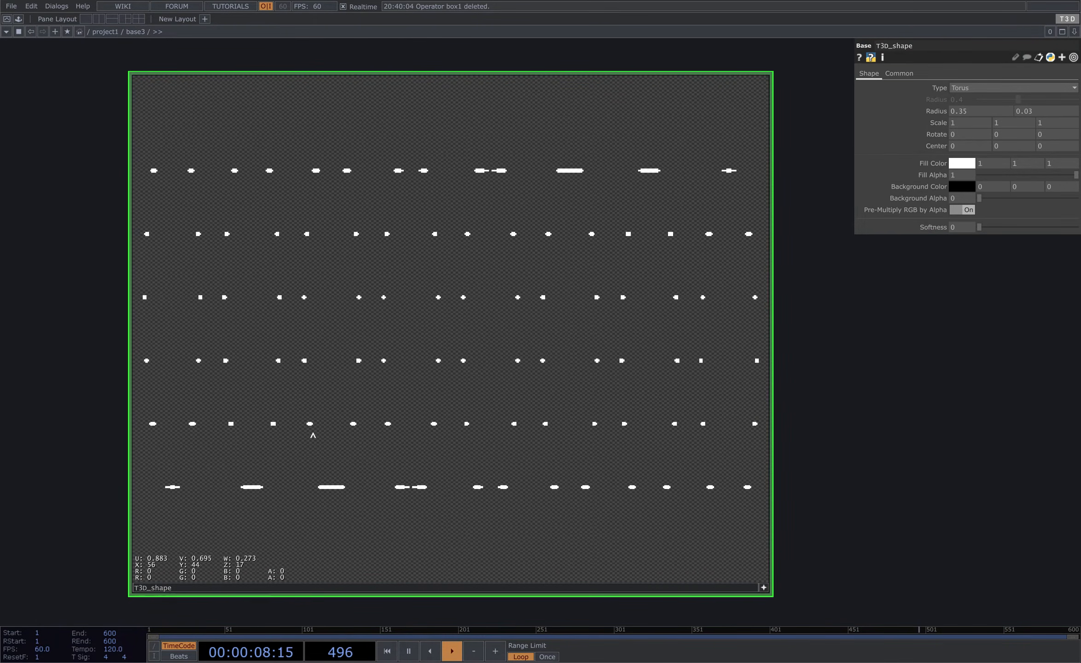
right_click(325, 386)
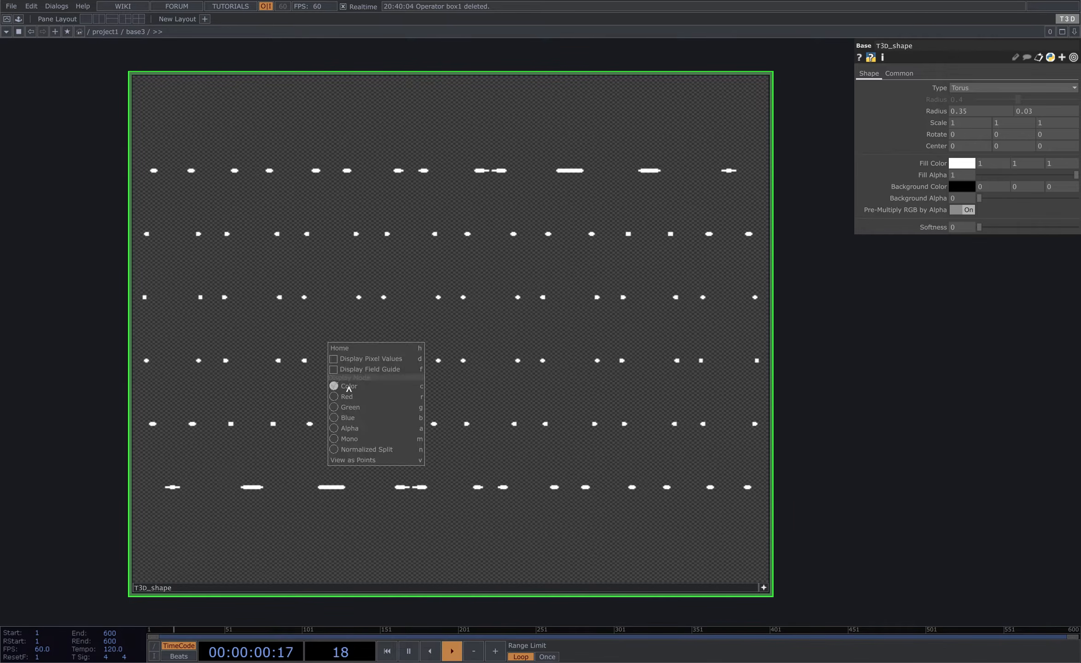
left_click(382, 361)
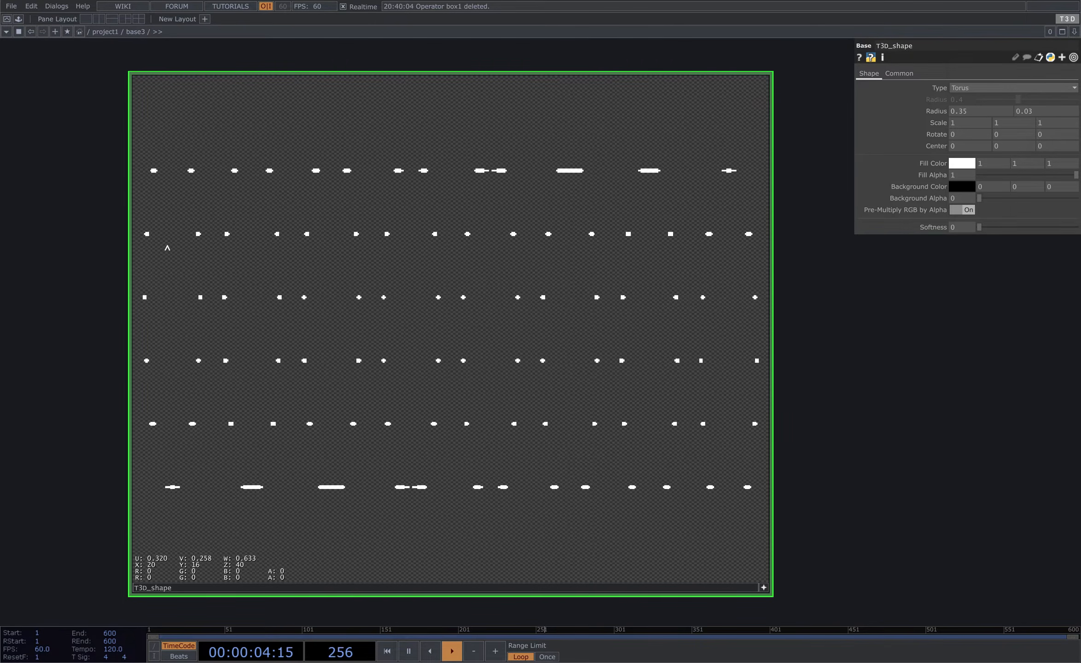
- Set the shape's Softness to 0.02
scroll(364, 313, "down", 3)
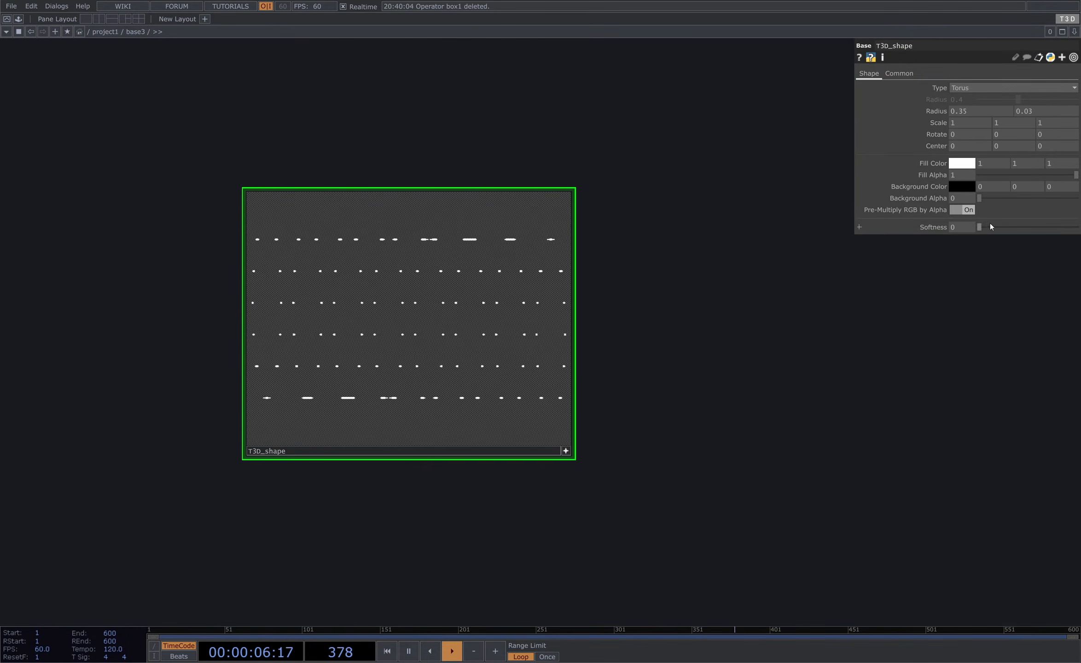
left_click_drag(958, 233, 967, 239)
scroll(500, 357, "up", 4)
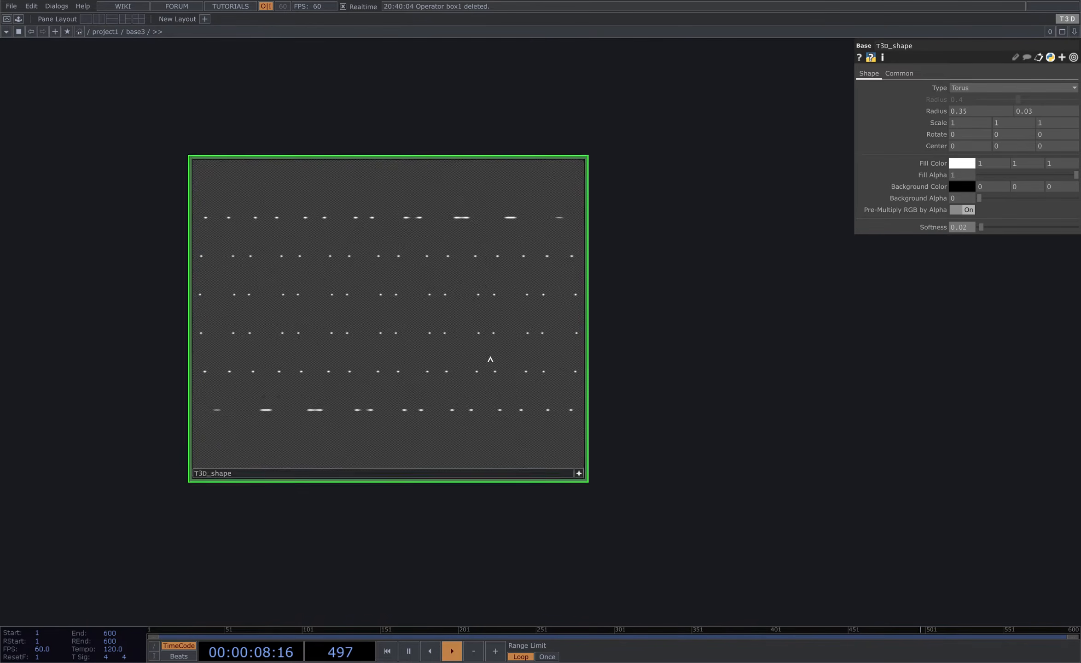
scroll(387, 419, "down", 4)
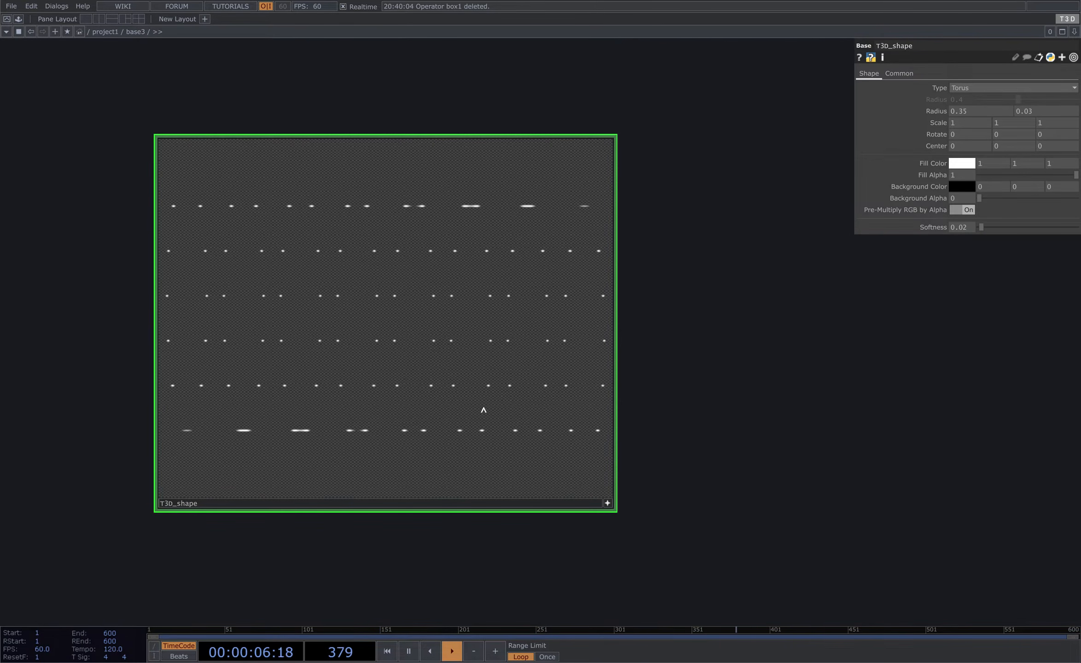
scroll(454, 457, "up", 2)
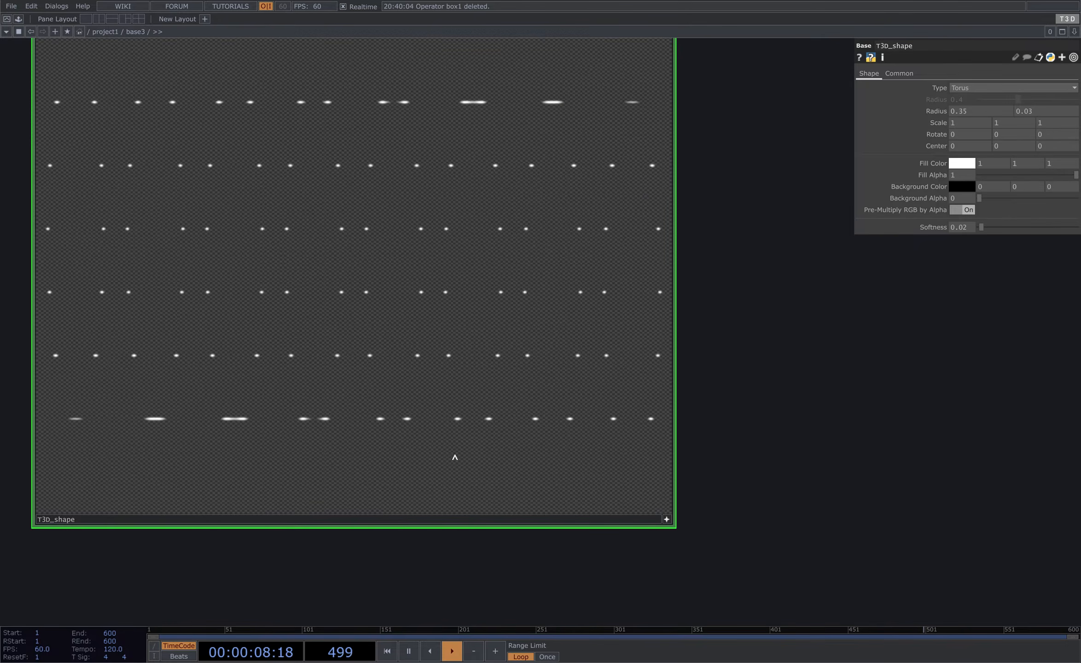
scroll(439, 420, "down", 4)
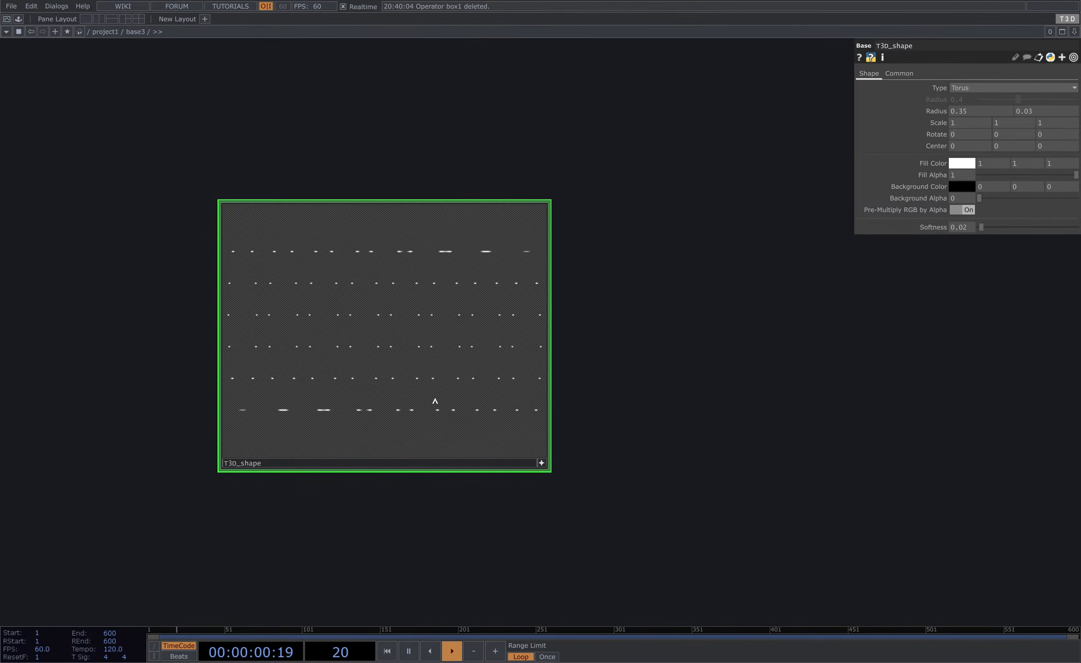
- Set the shape's Pixel Format to 32-bit float (Mono)
key("a")
left_click(901, 74)
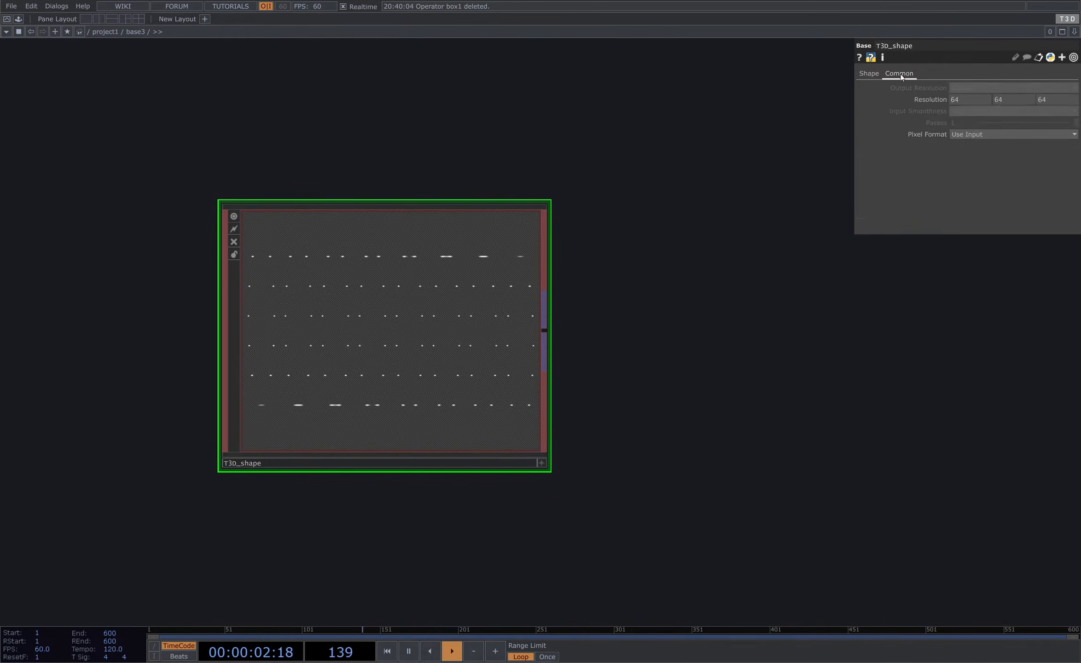
left_click(969, 135)
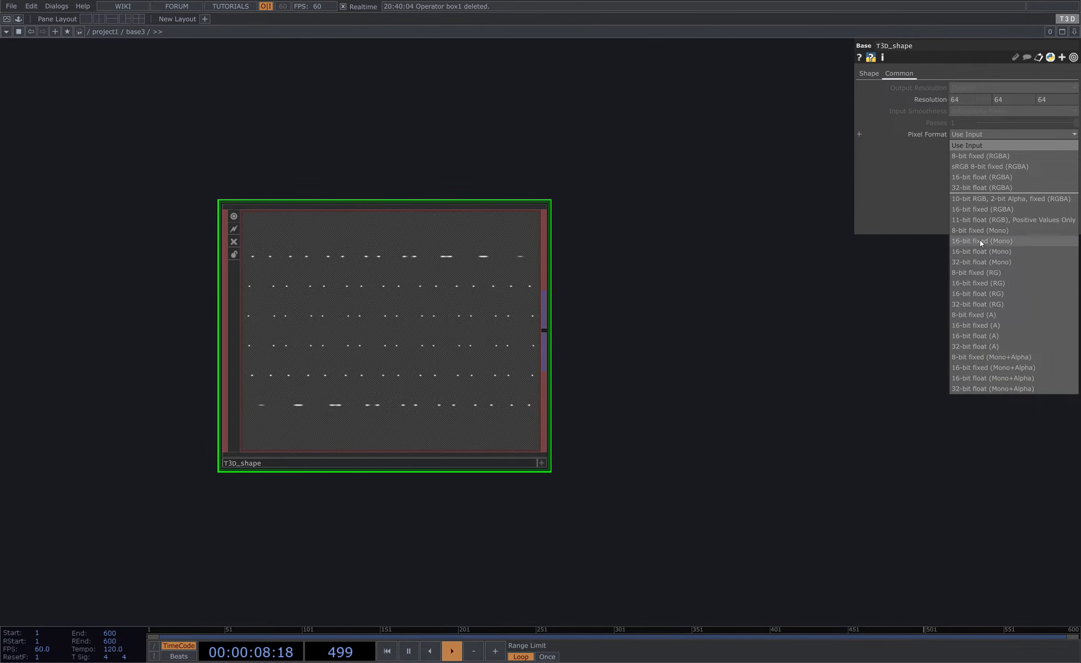
left_click(977, 262)
- Set the shape's Resolution to 128 by 128 by 128
left_click_drag(619, 240, 638, 241)
left_click(966, 100)
type("12")
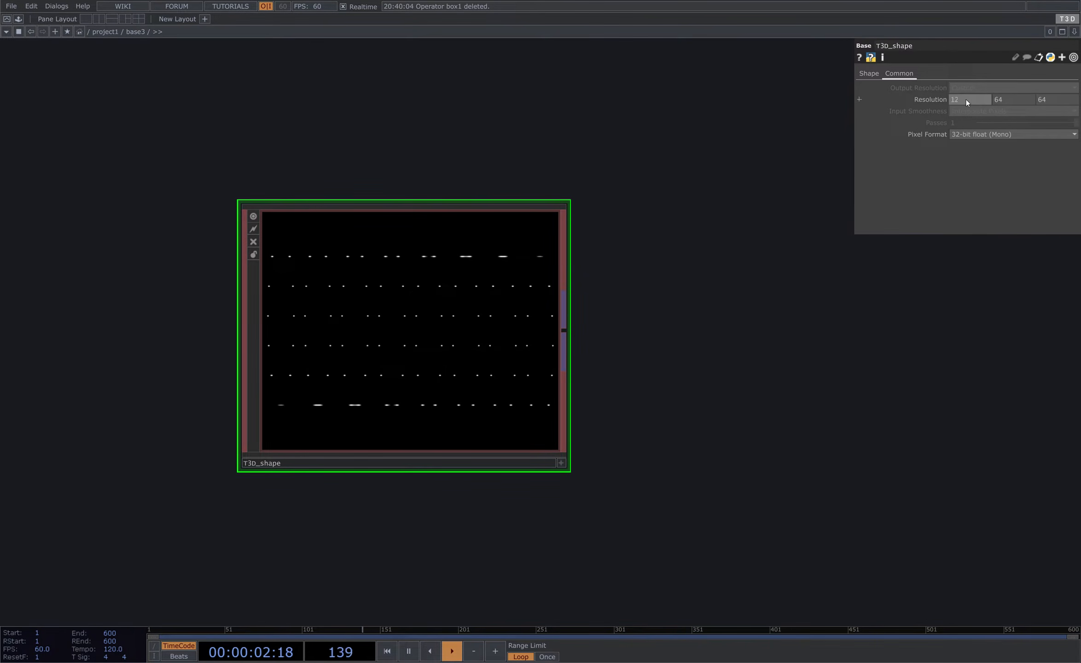
type("8")
key("Tab")
type("128")
key("Tab")
type("128")
key("Return")
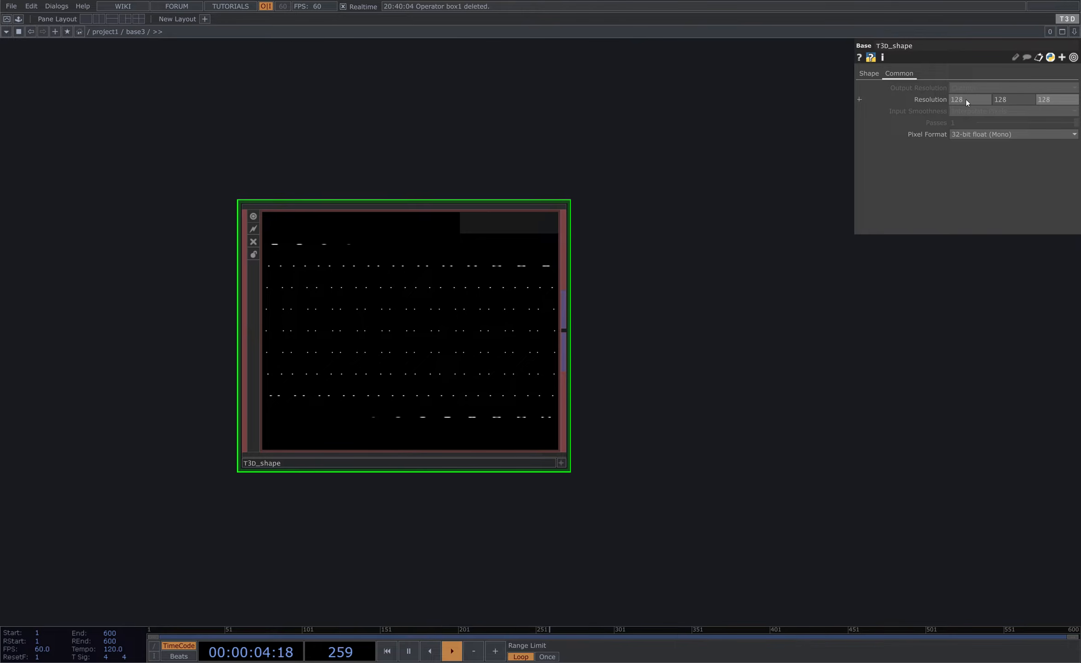
- Append a T3D Surface operator to the shape's output
left_click_drag(625, 362, 563, 331)
scroll(563, 330, "down", 3)
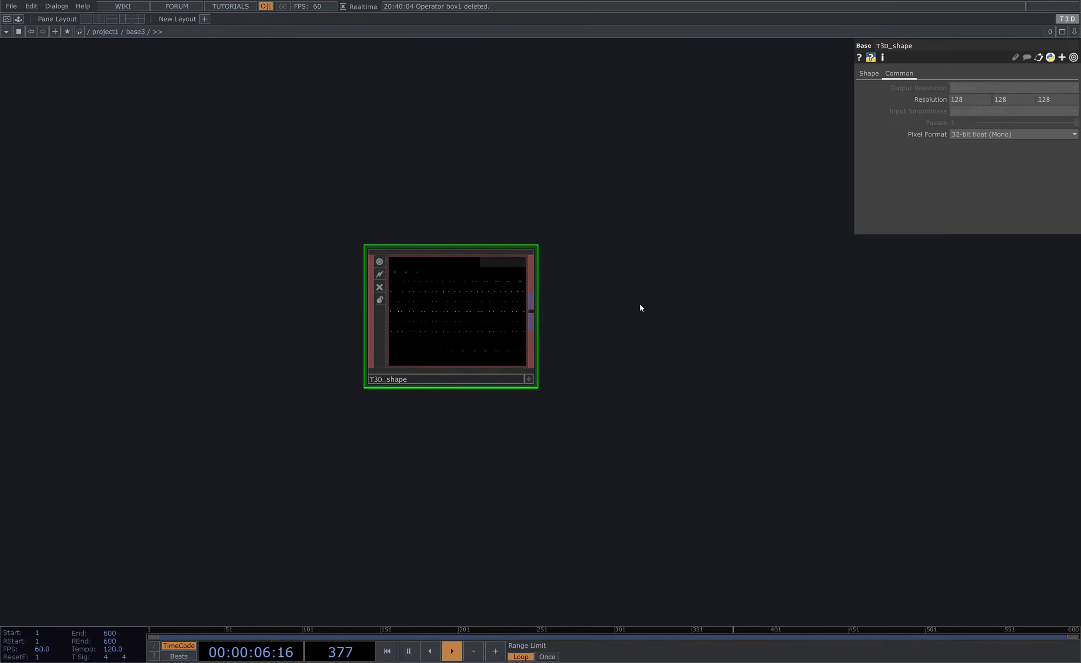
left_click_drag(639, 307, 411, 350)
scroll(248, 376, "down", 2)
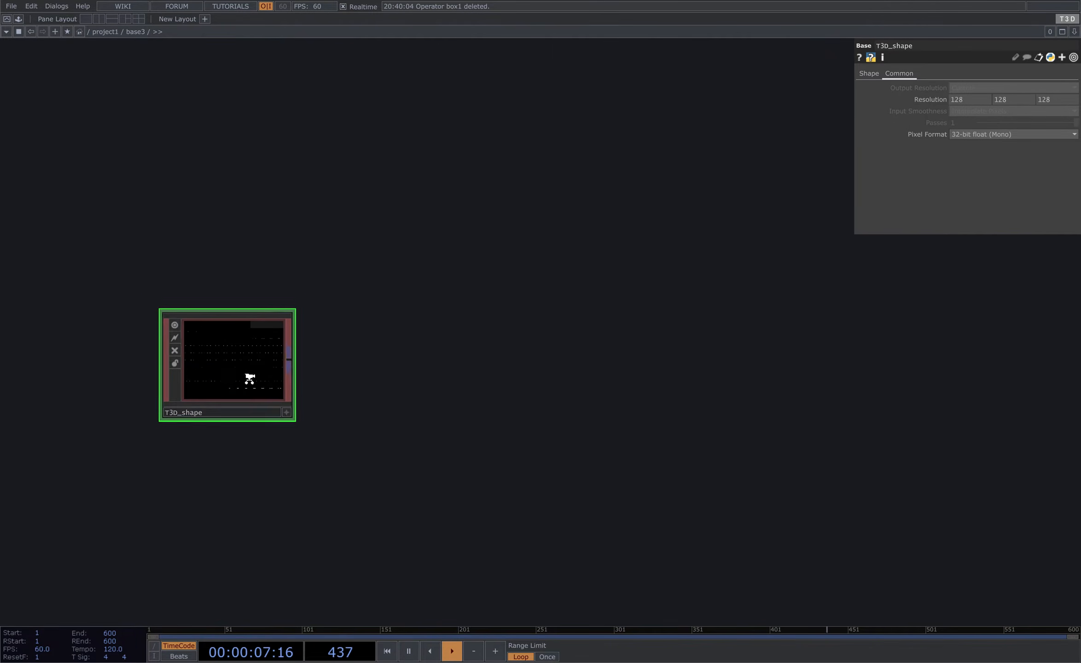
left_click(286, 360)
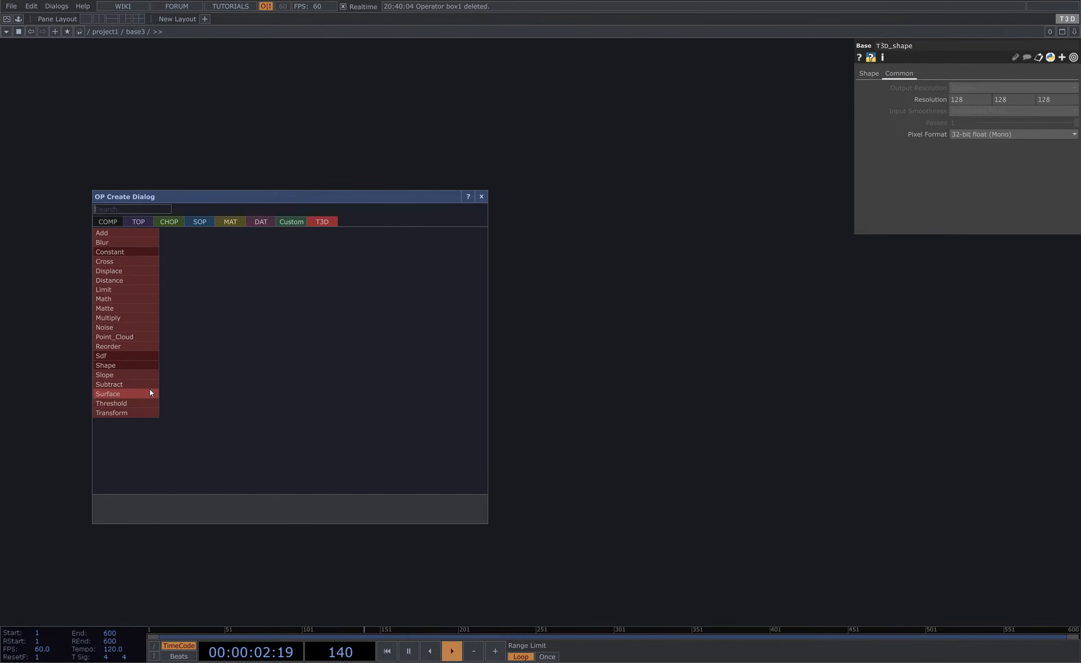
left_click(118, 394)
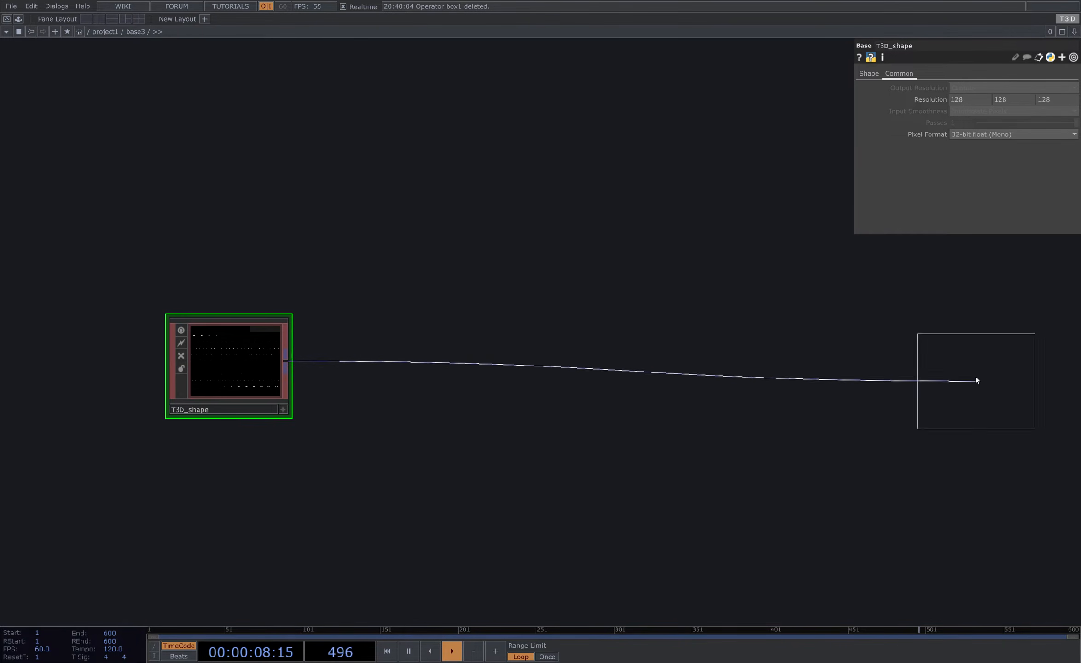
left_click(1009, 375)
left_click_drag(719, 283, 261, 297)
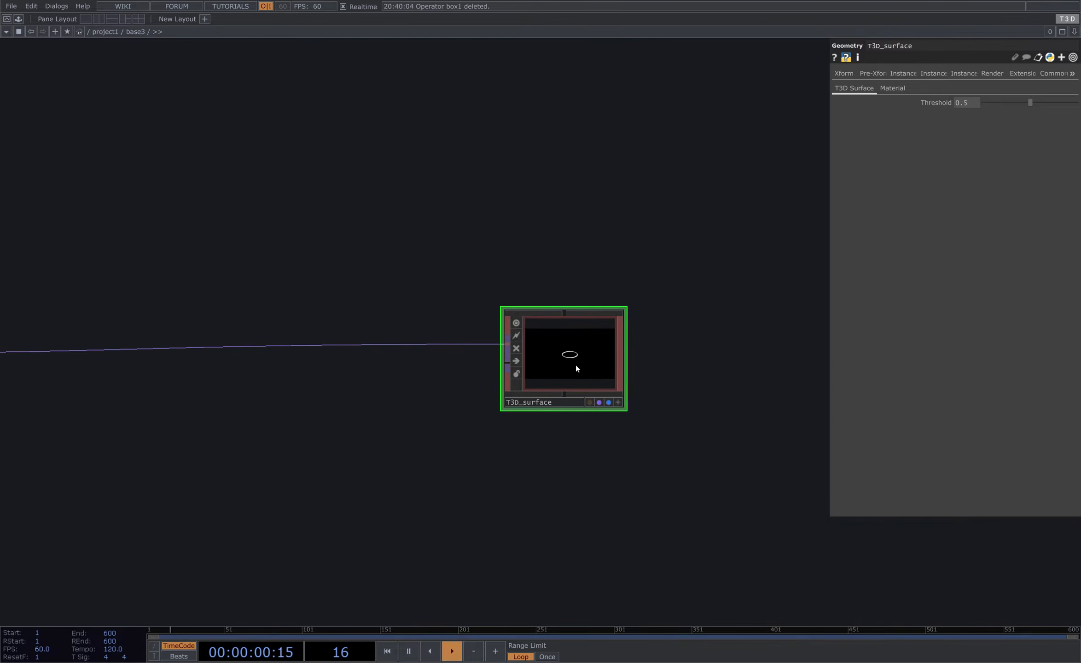
- Turn off the live preview on the T3D_surface node
scroll(576, 365, "up", 8)
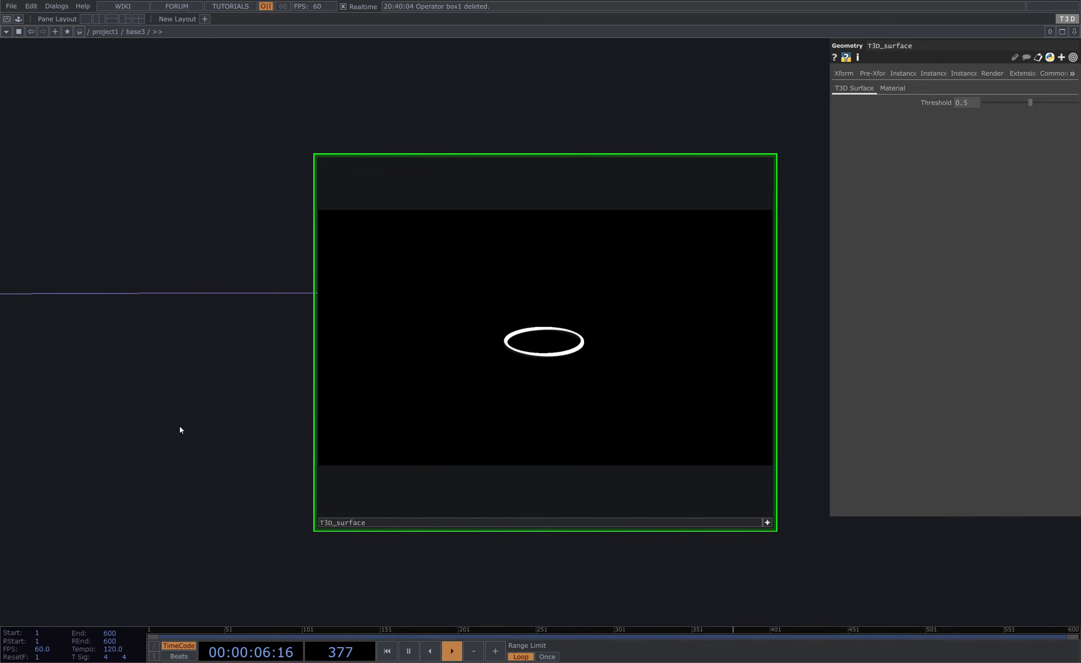
scroll(258, 357, "down", 5)
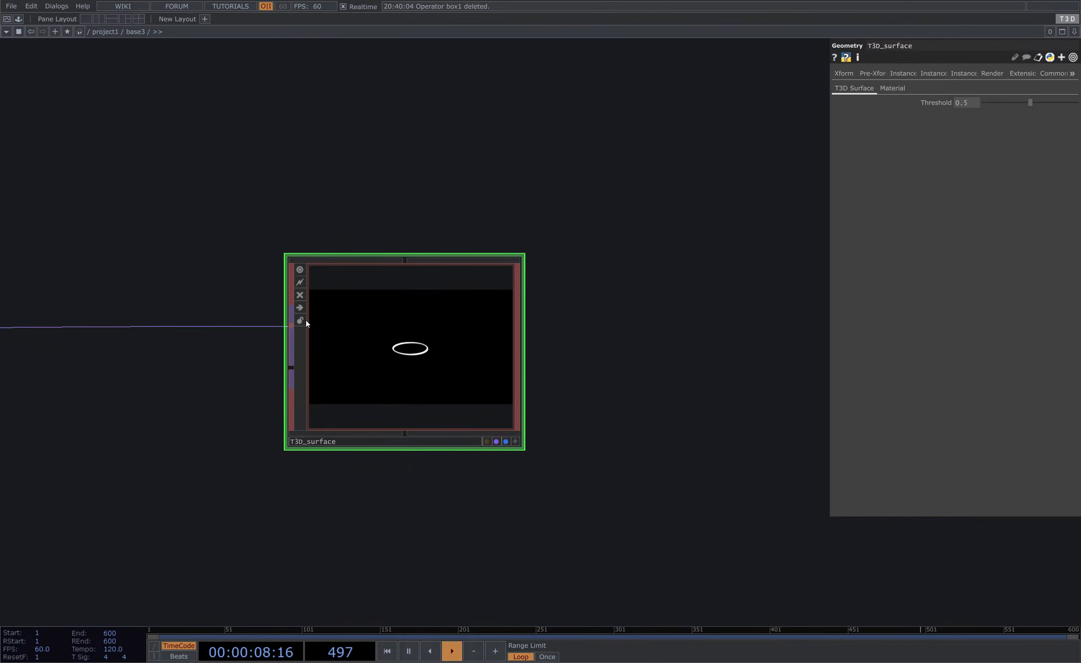
left_click_drag(270, 251, 322, 265)
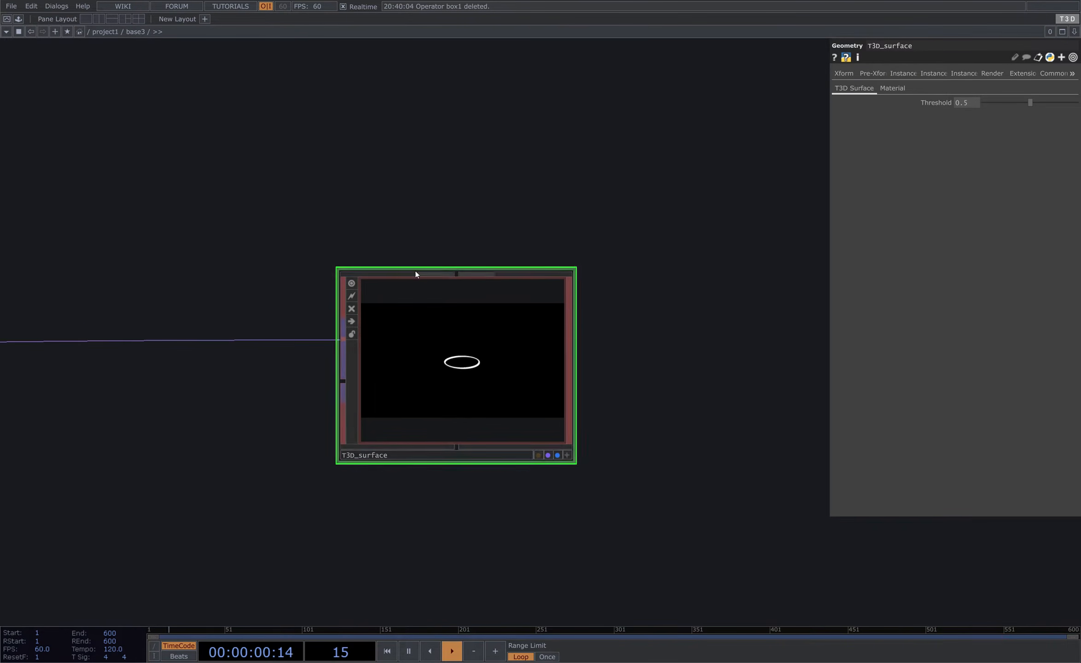
left_click(354, 283)
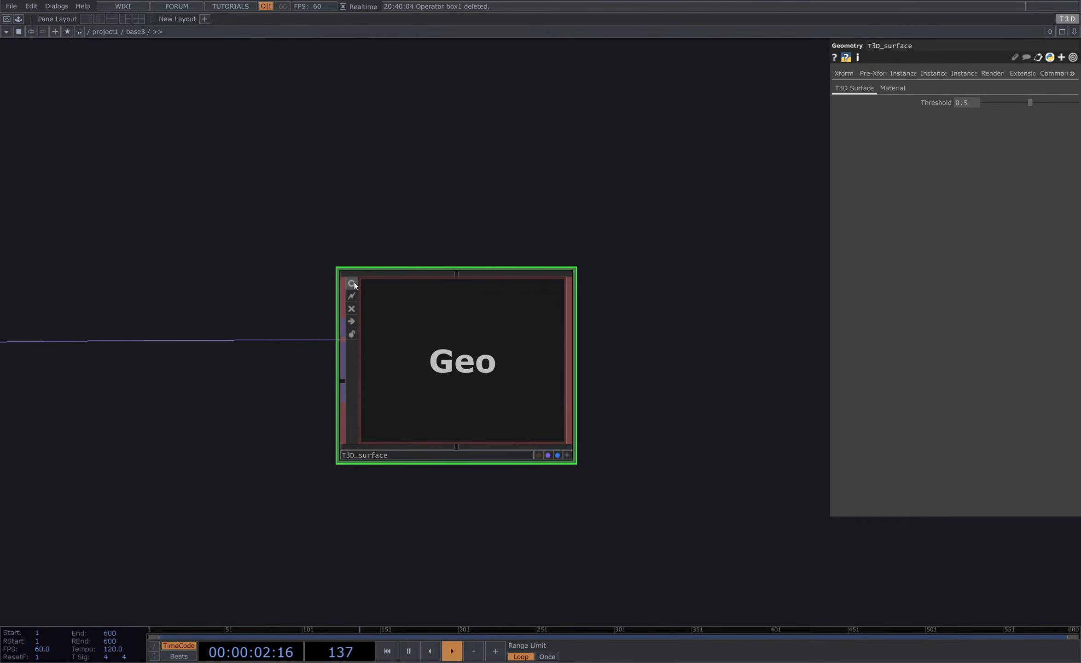
scroll(411, 401, "down", 2)
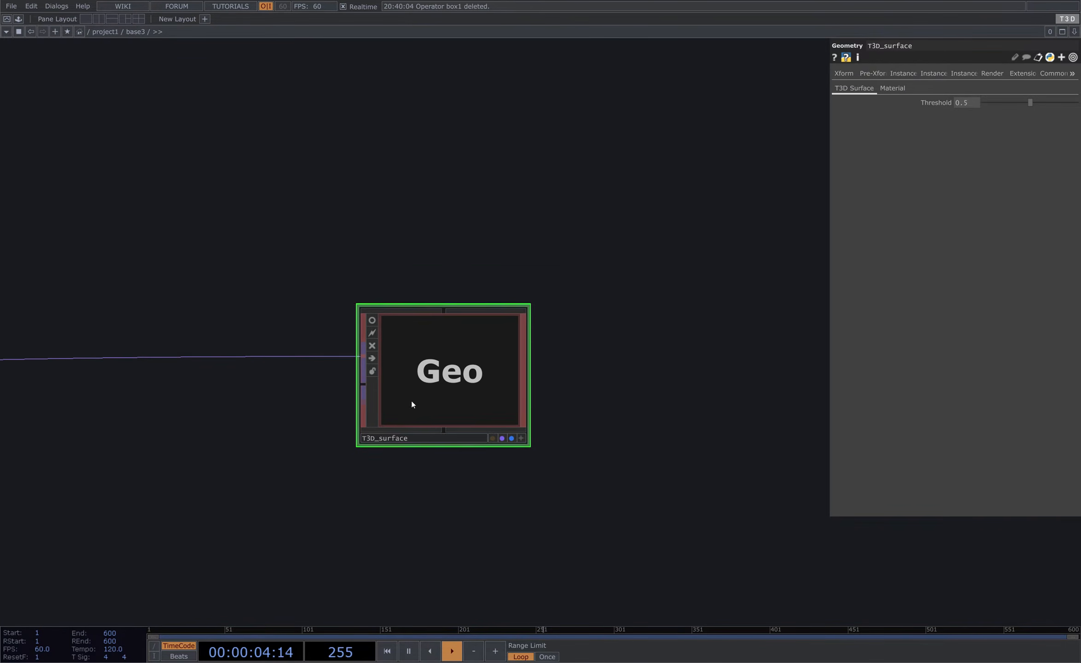
left_click_drag(317, 243, 576, 451)
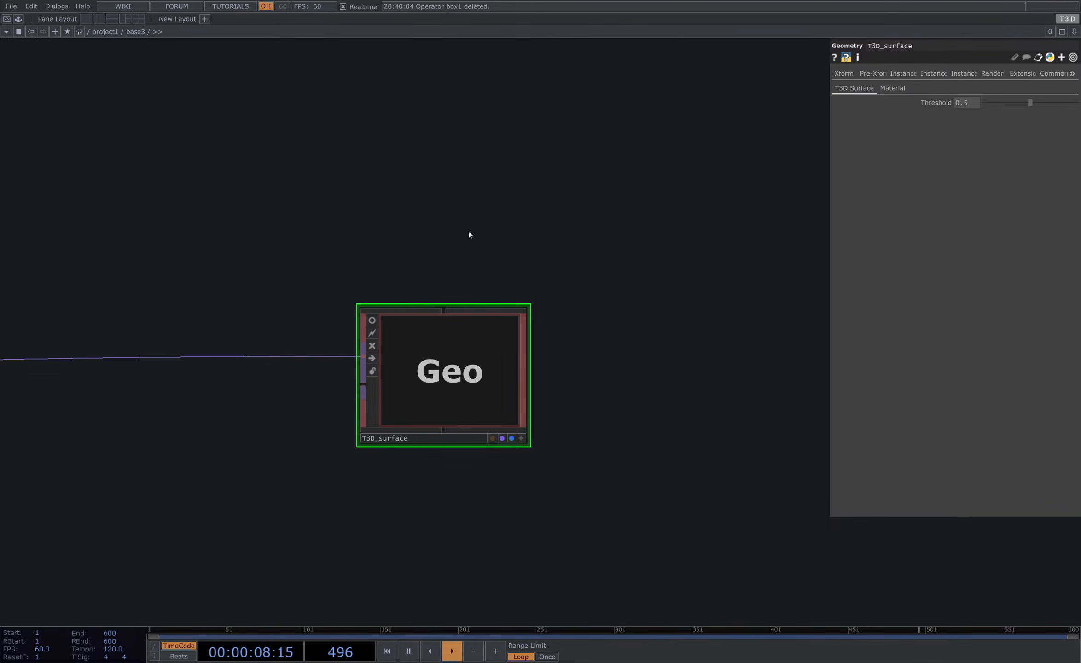
- Add a Camera COMP above the surface geometry
key("Tab")
left_click(288, 100)
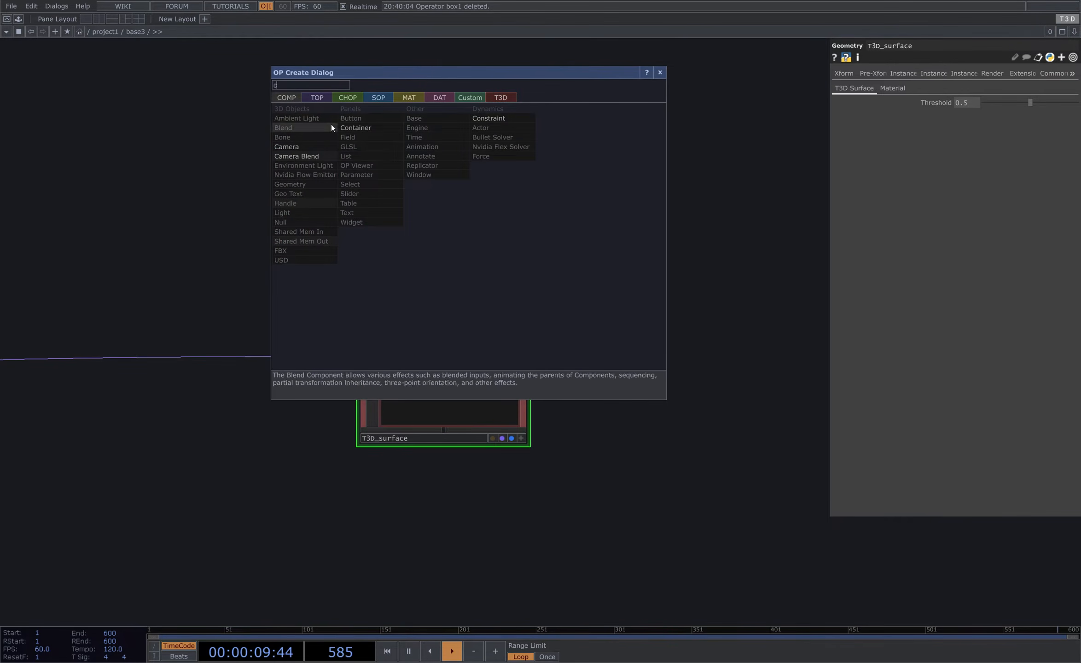
left_click(323, 150)
left_click(431, 195)
- Add a Light COMP below the surface geometry
key("Tab")
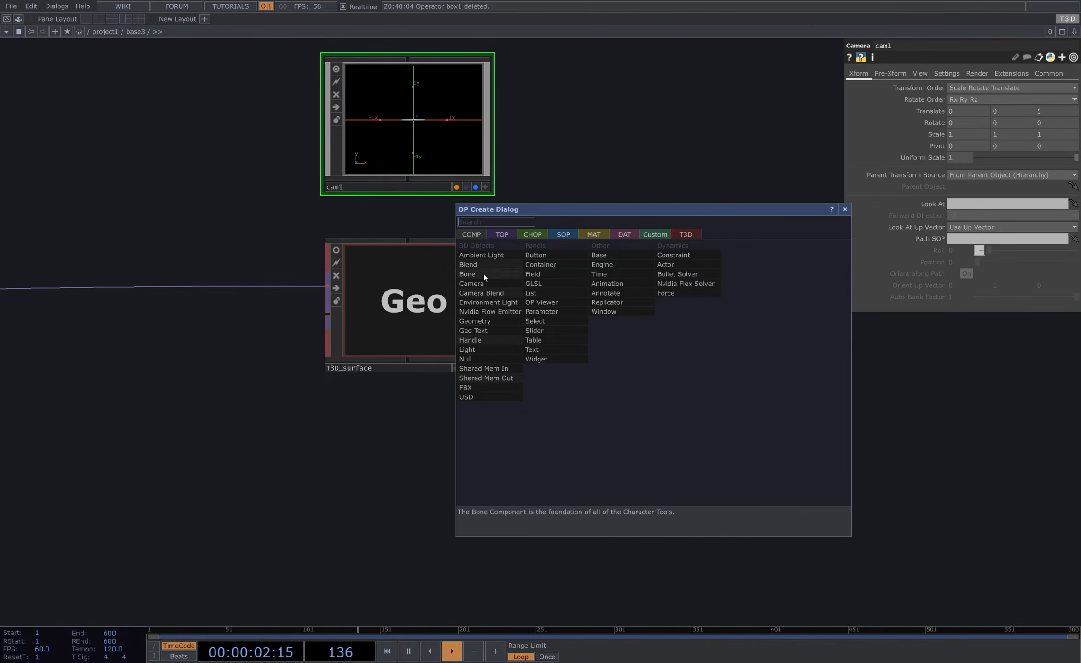
left_click(479, 349)
left_click(408, 481)
- Add a Render TOP to the right of the geometry
key("Tab")
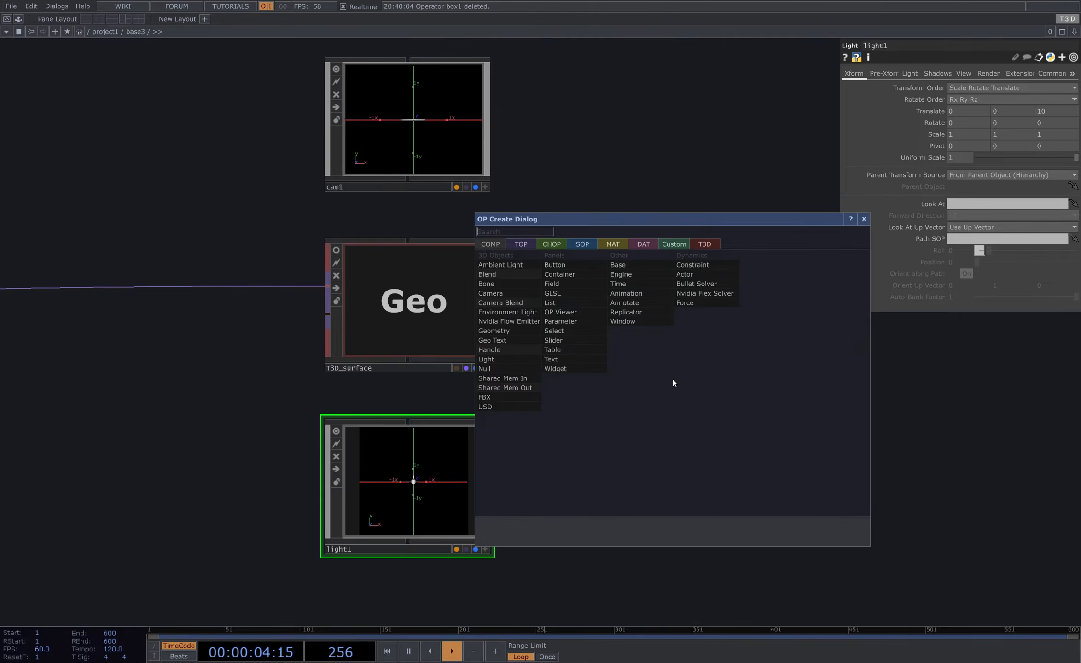
left_click(521, 244)
type("ren")
left_click(703, 351)
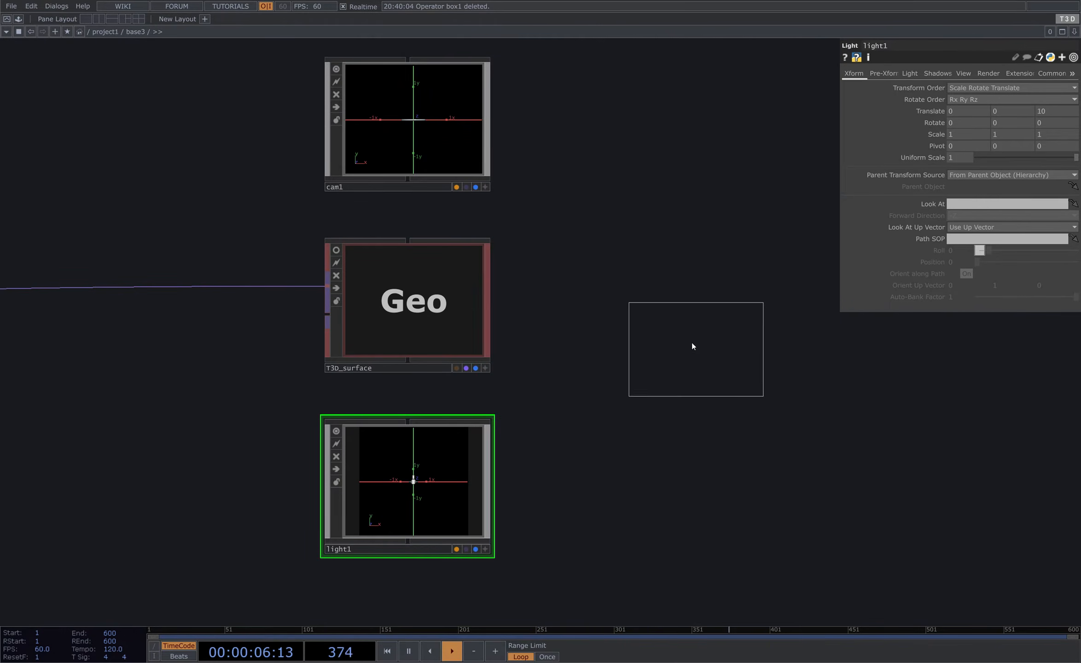
left_click(650, 300)
- Orbit the camera in its viewer so the render shows the torus from above
left_click_drag(697, 201, 659, 215)
scroll(629, 304, "up", 3)
scroll(629, 305, "up", 3)
left_click_drag(570, 169, 628, 242)
left_click(333, 178)
left_click_drag(193, 79, 188, 98)
left_click_drag(481, 153, 423, 102)
scroll(638, 386, "up", 5)
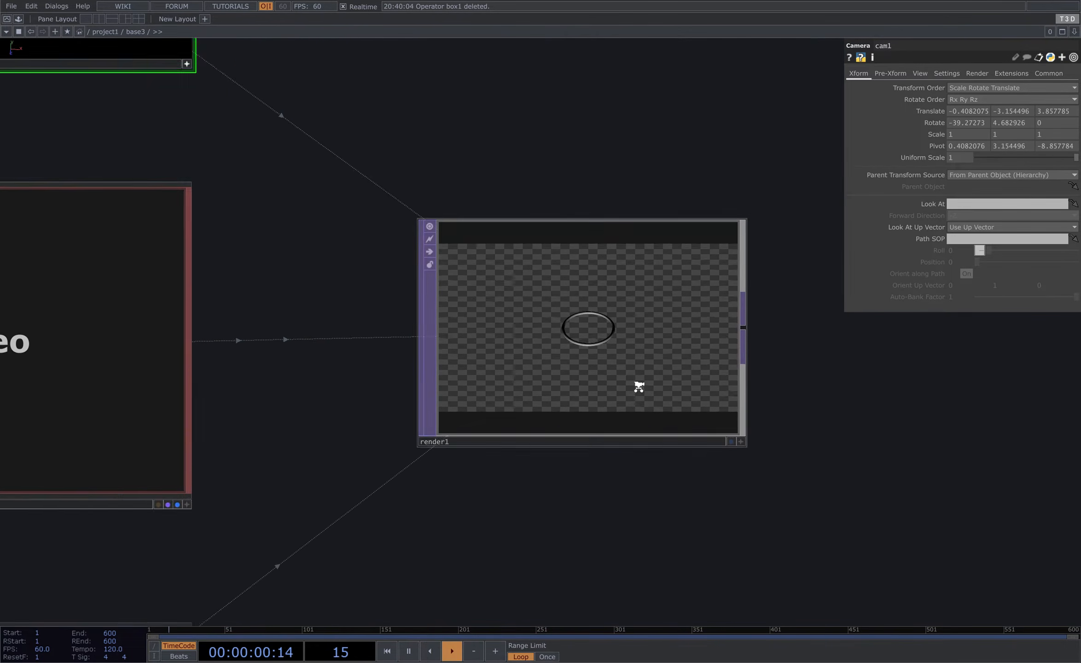
- Append an Out TOP to the render and show it as the network background
scroll(515, 216, "down", 4)
scroll(516, 217, "down", 3)
left_click_drag(526, 256, 239, 307)
scroll(352, 311, "down", 6)
right_click(352, 297)
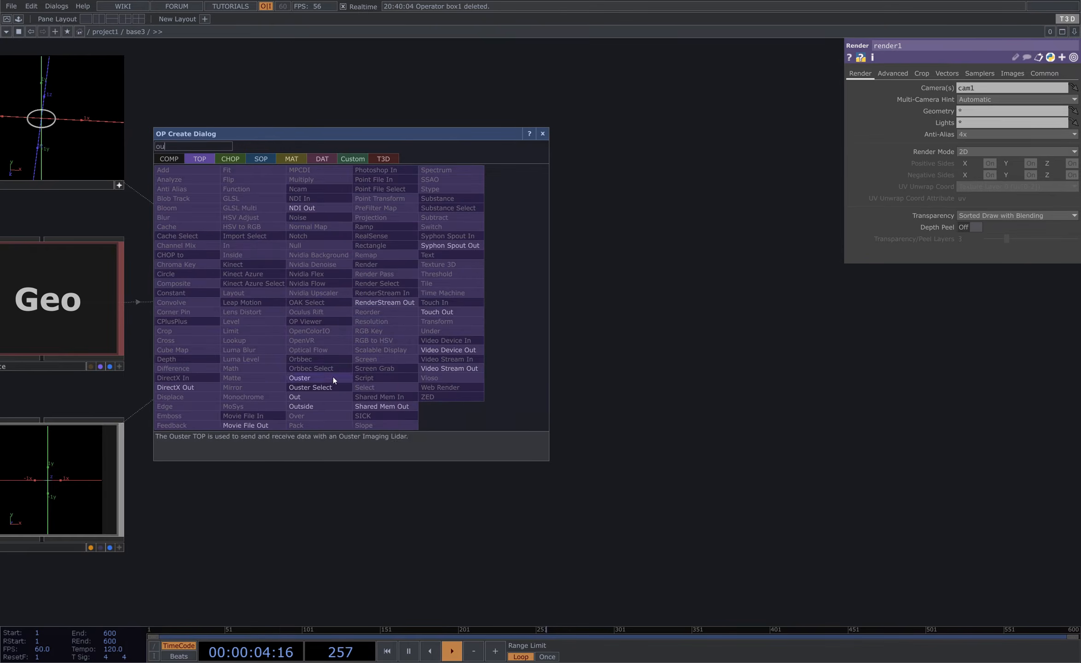
left_click(305, 391)
left_click(649, 299)
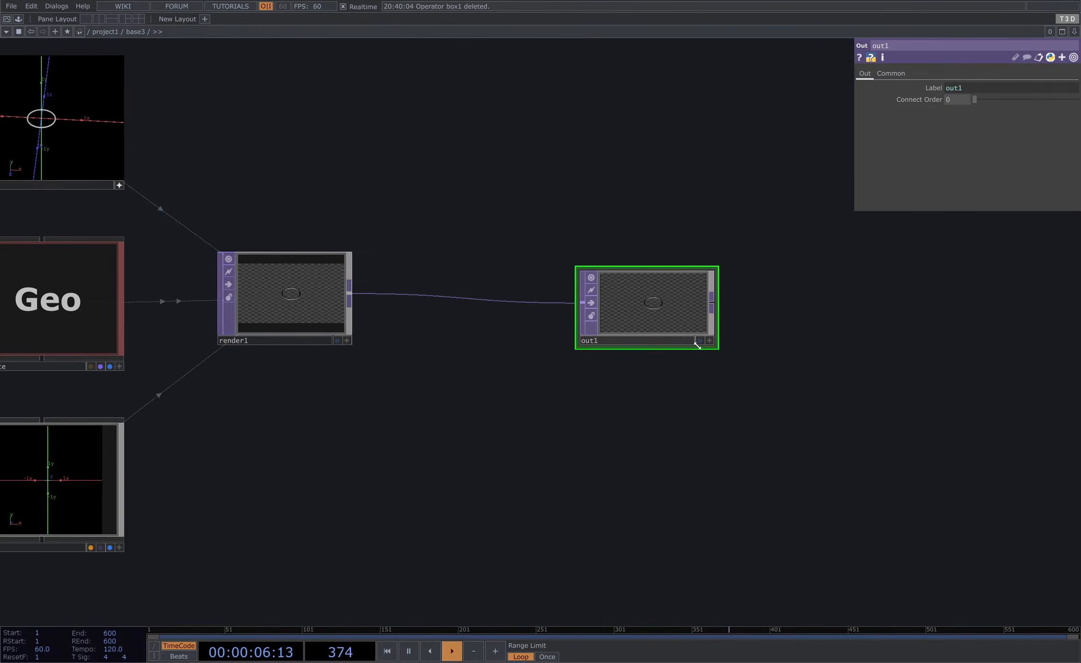
left_click(700, 341)
- Rearrange the camera, light, render and out nodes into a compact layout
left_click_drag(221, 159, 484, 254)
right_click_drag(250, 112, 516, 280)
key("a")
scroll(597, 237, "down", 4)
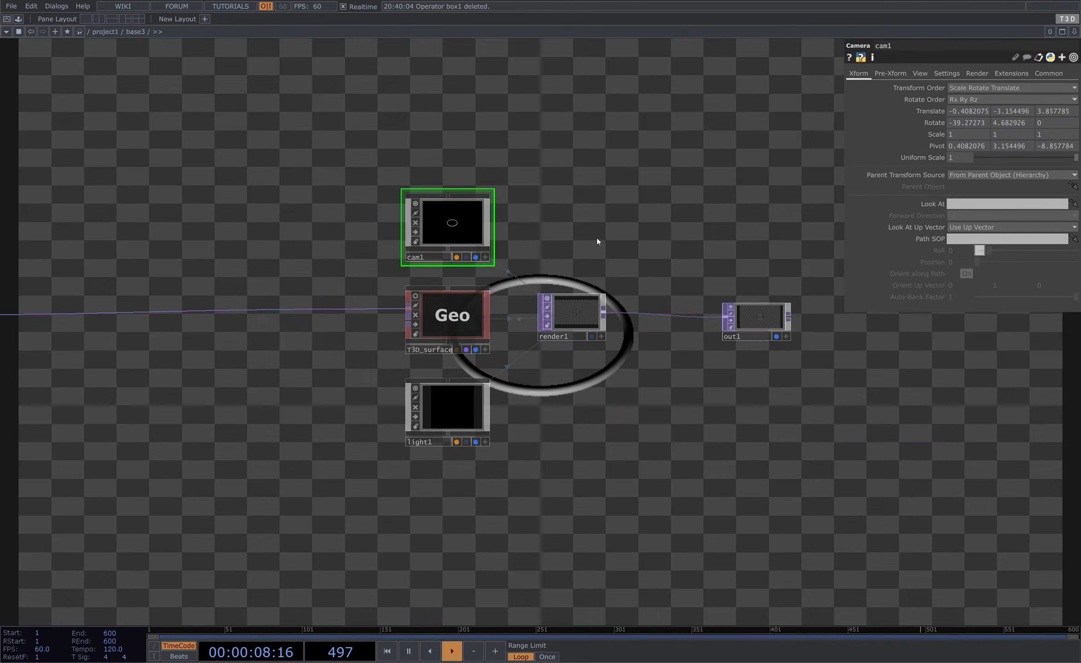
- Set the torus shape's second radius to 0.08
left_click_drag(407, 381, 683, 382)
left_click(325, 312)
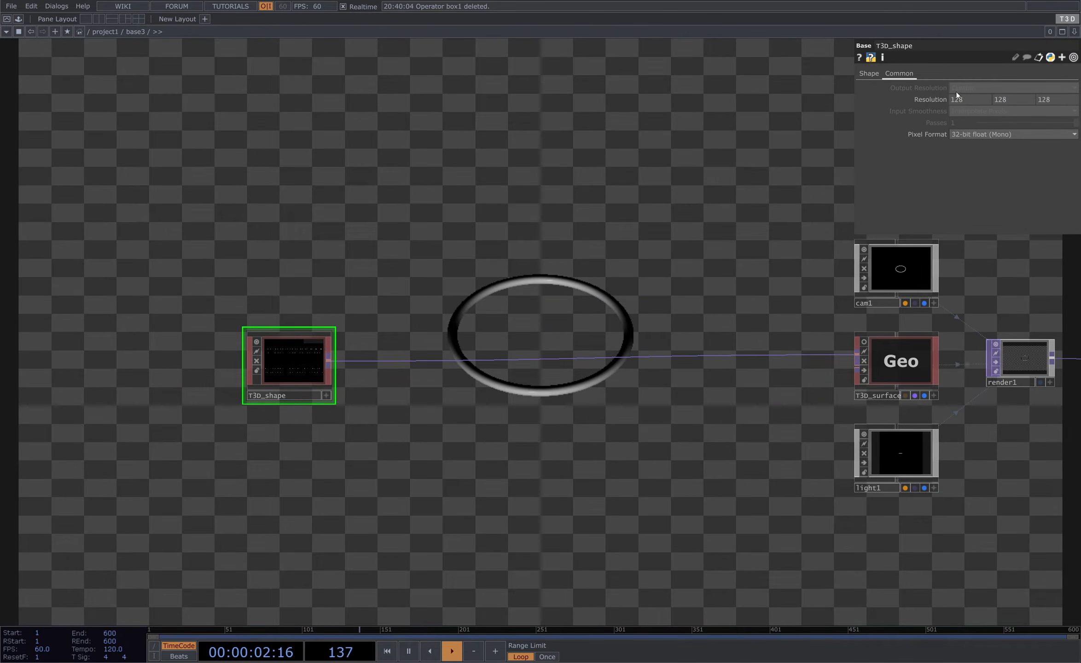
left_click(870, 73)
mouse_move(1033, 109)
left_mouse_down()
mouse_move(1036, 122)
mouse_move(1066, 121)
mouse_move(972, 121)
mouse_move(1073, 120)
mouse_move(1008, 120)
mouse_move(1020, 121)
left_mouse_up()
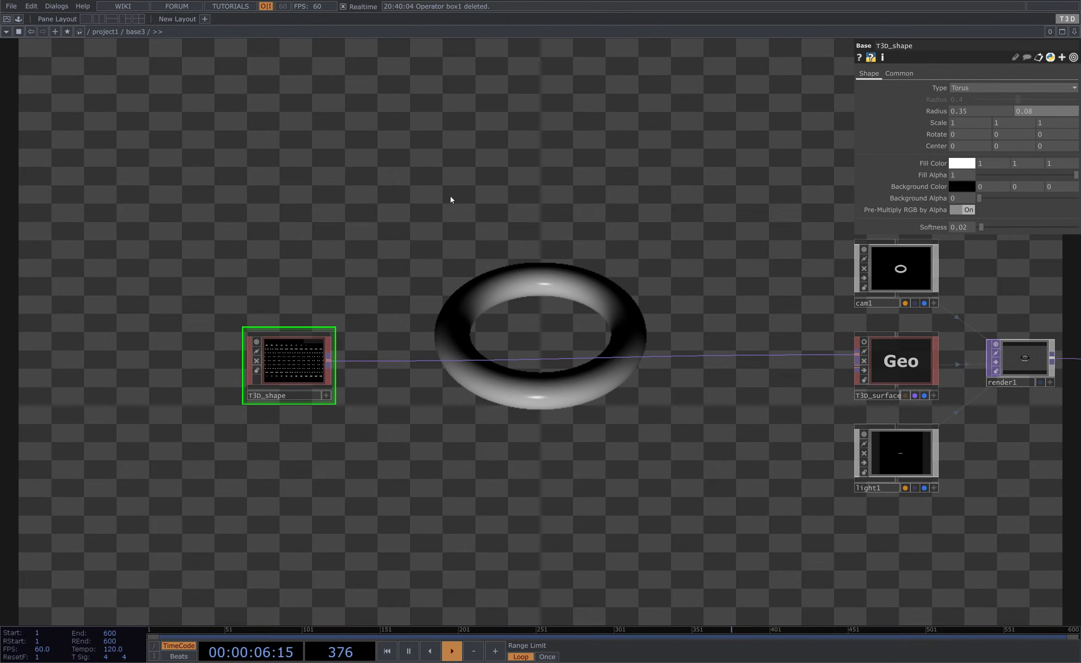
- Set the camera's background colour alpha to 1
left_click_drag(516, 252, 365, 217)
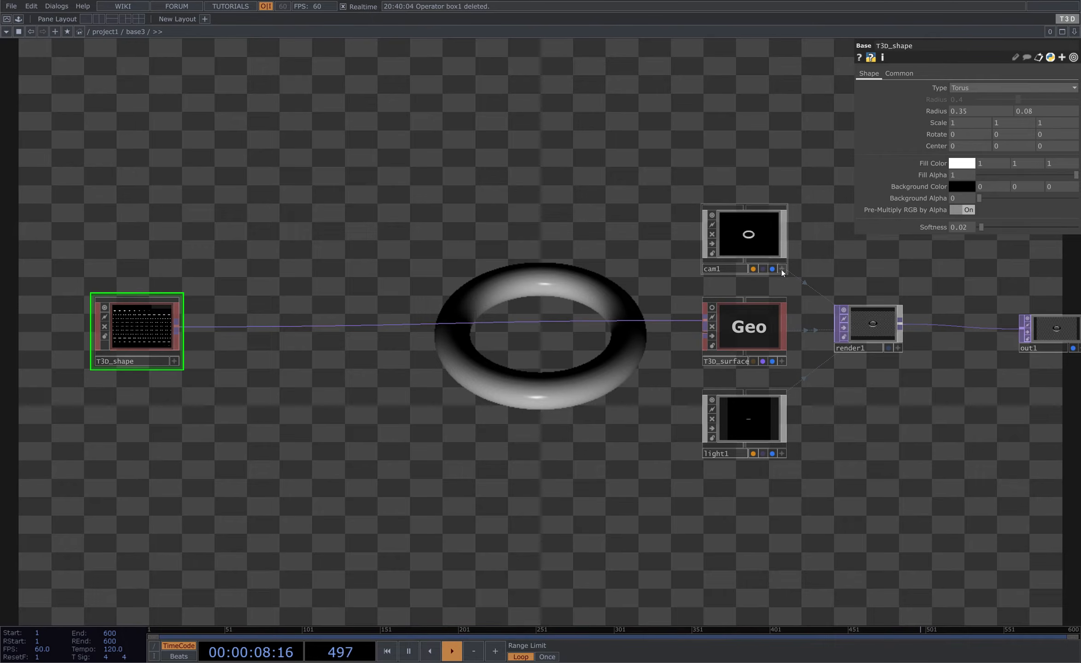
left_click(764, 234)
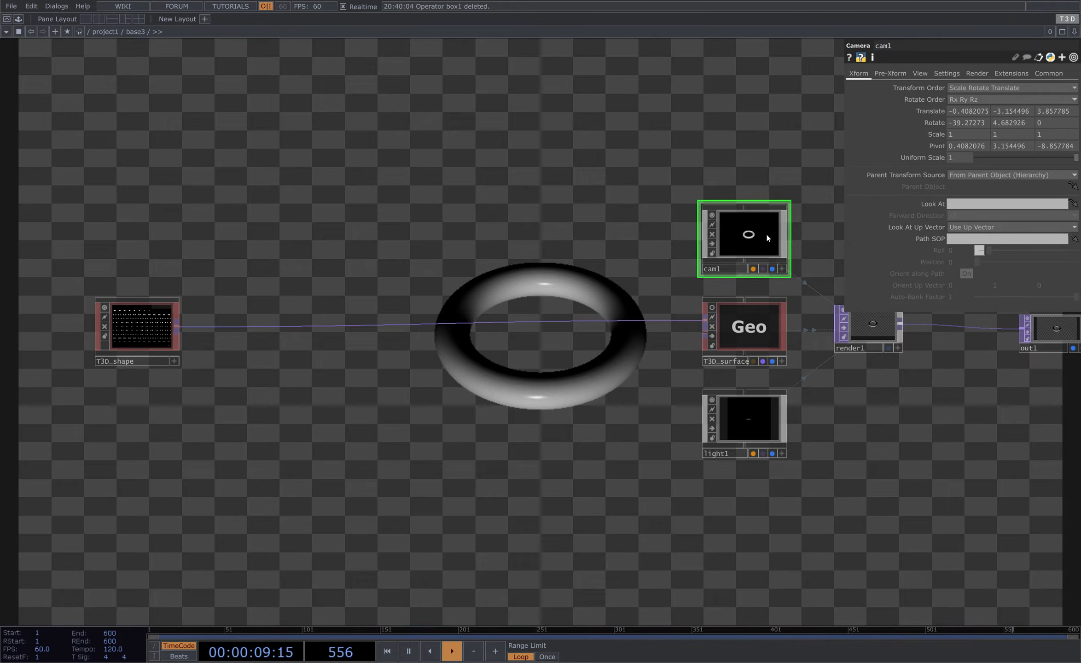
left_click(948, 74)
left_click(1054, 88)
type("1")
key("Return")
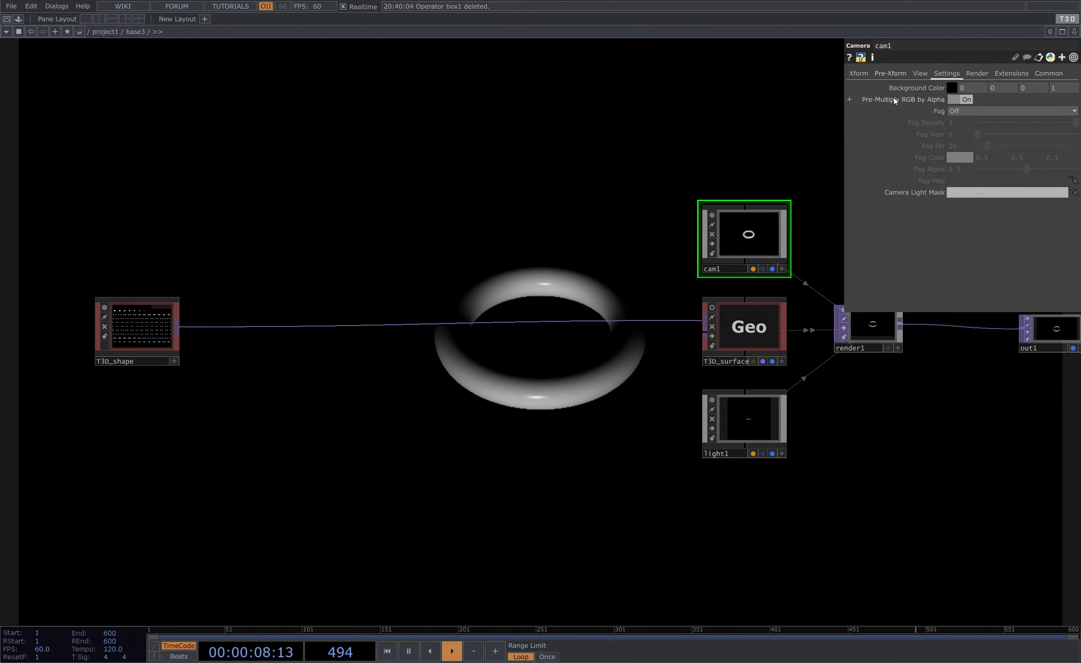
- Insert a Transform T3D operator between the T3D shape and the T3D surface
left_click(865, 75)
left_click_drag(466, 201, 576, 260)
left_click_drag(301, 385, 102, 380)
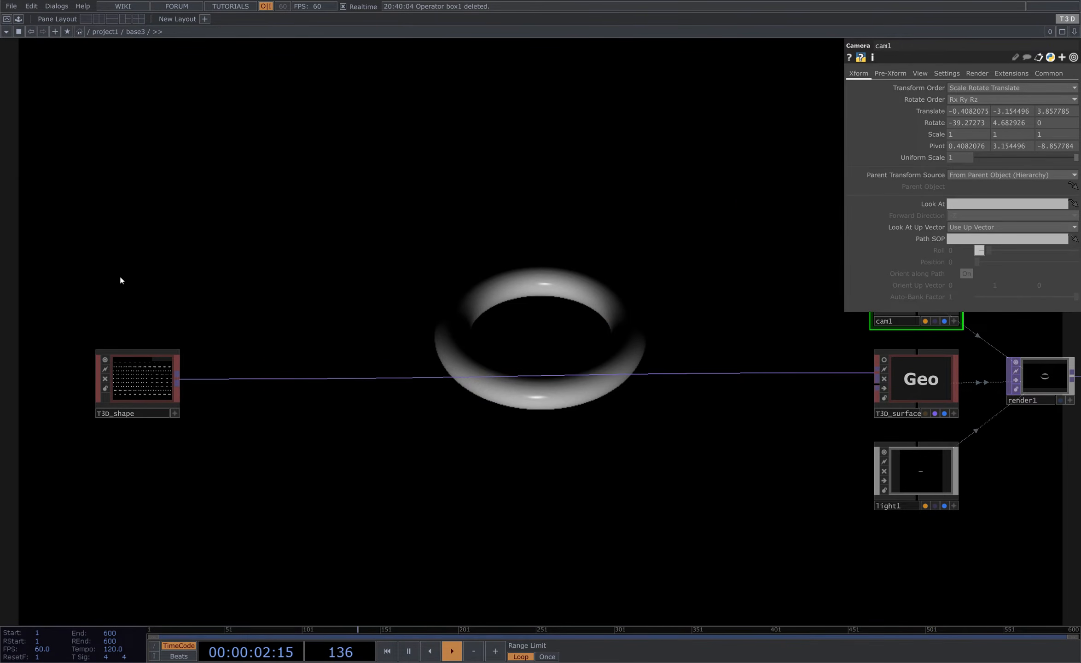
left_click(148, 375)
right_click_drag(96, 282, 239, 460)
left_click_drag(129, 376, 76, 376)
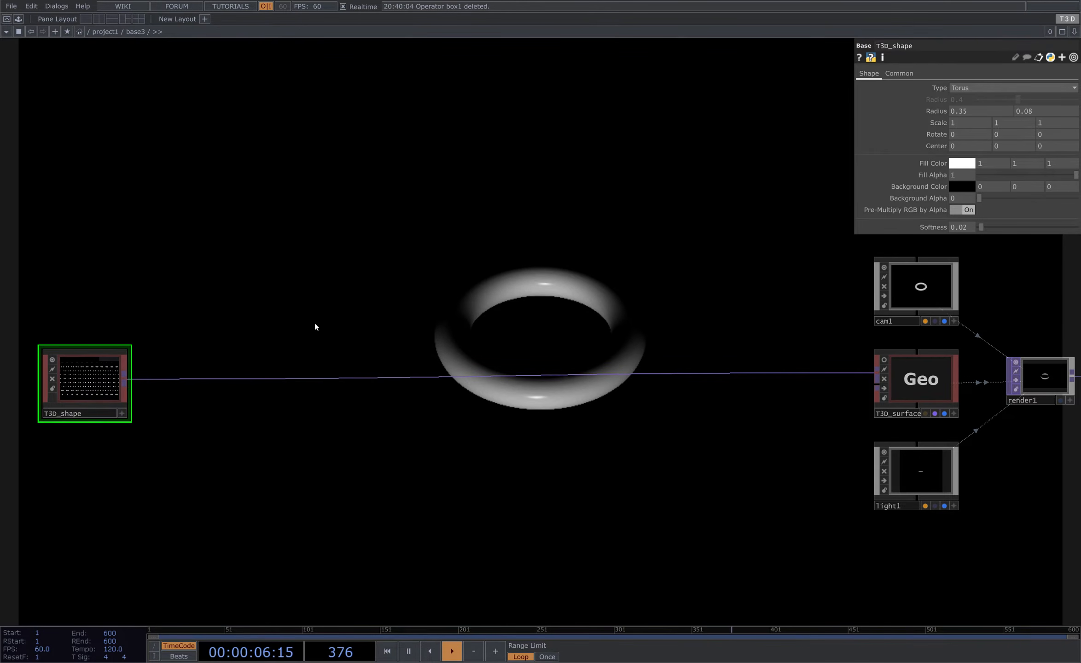
left_click_drag(315, 323, 301, 323)
left_click_drag(183, 344, 278, 334)
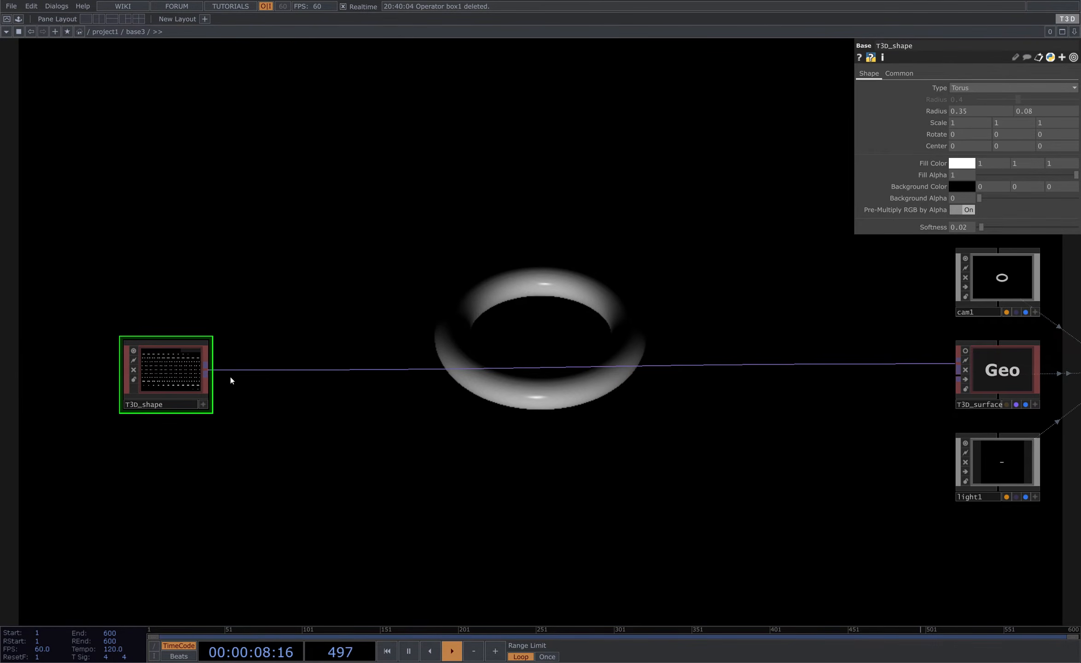
right_click(205, 375)
left_click(233, 241)
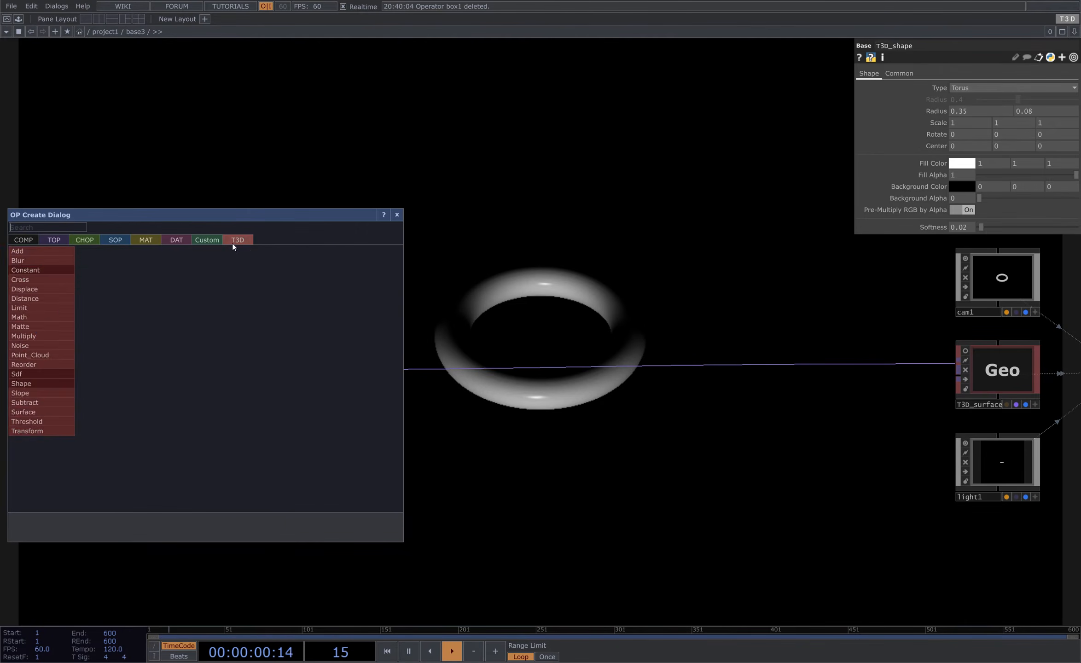
type("tra")
left_click(39, 264)
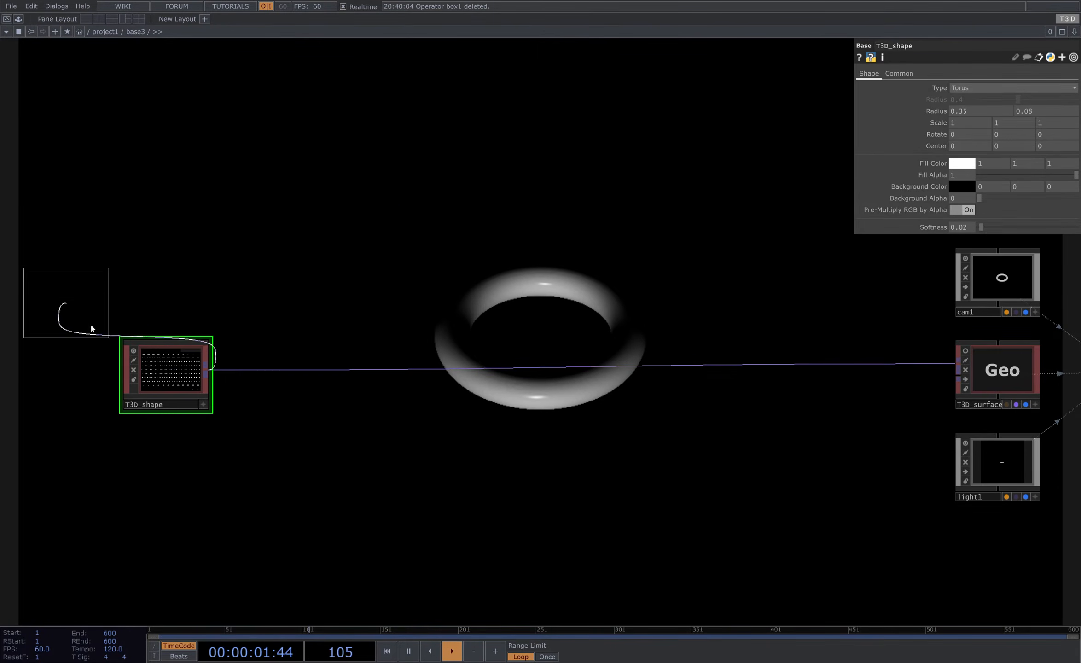
left_click(310, 370)
right_click_drag(140, 265, 286, 347)
left_click_drag(306, 324, 255, 324)
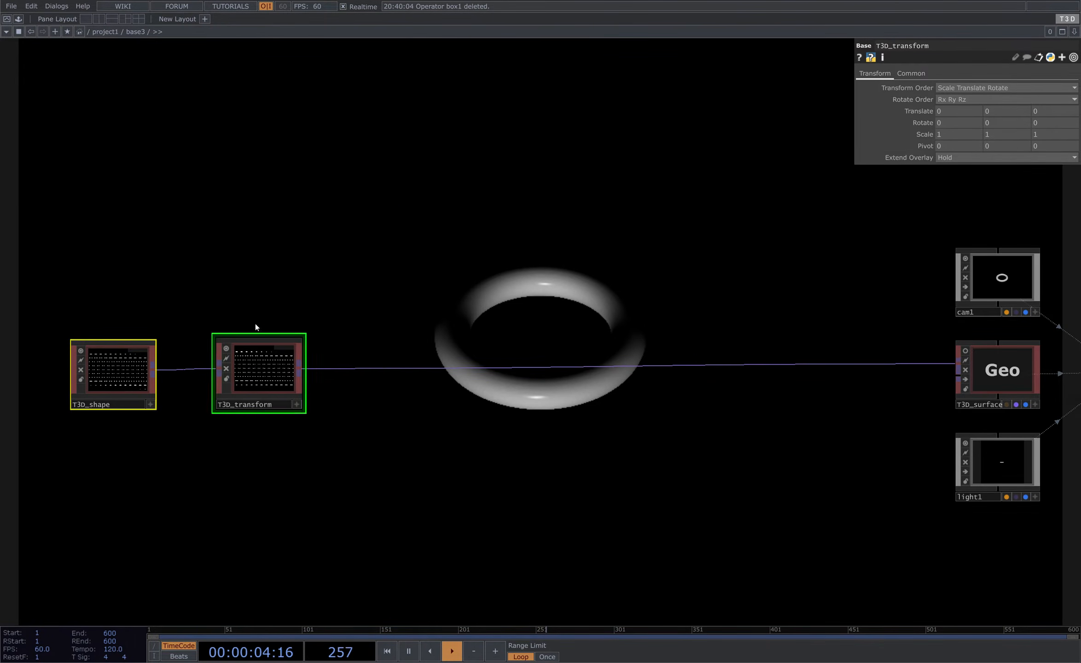
- Add a Noise CHOP and name its channels t[xyz]
left_click(256, 326)
key("Tab")
left_click(141, 138)
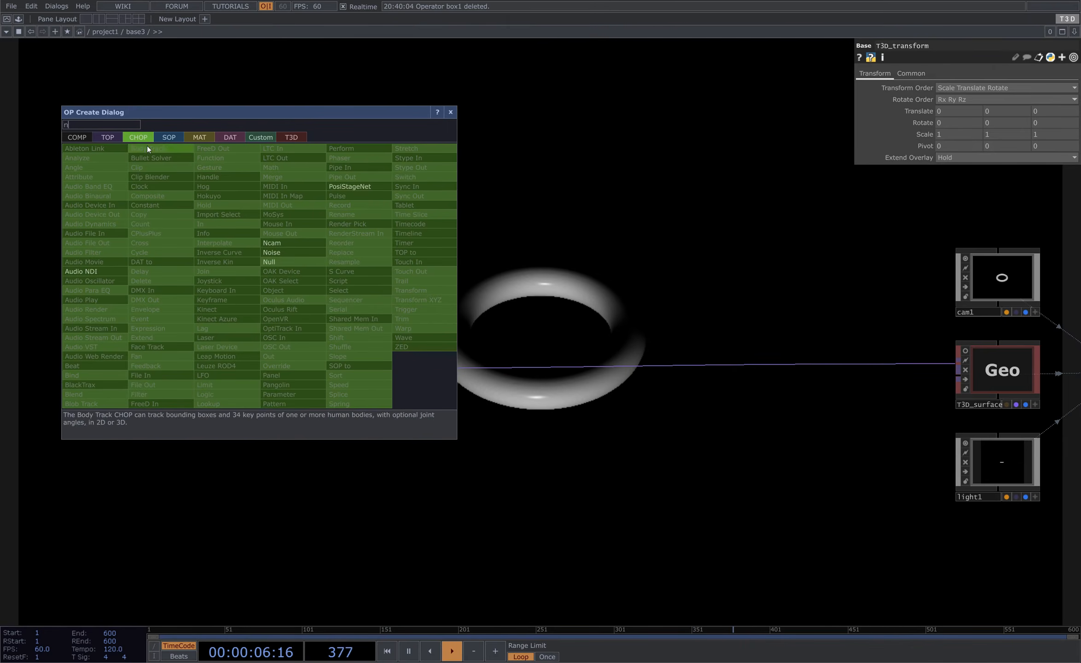
left_click(299, 252)
left_click(194, 230)
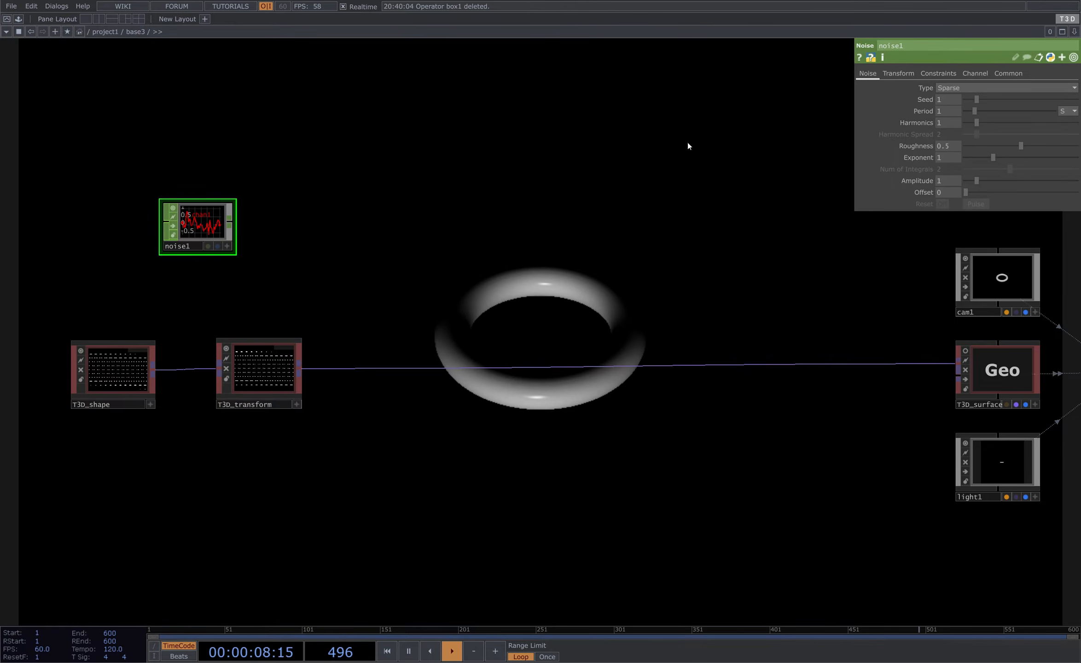
left_click(966, 74)
left_click(958, 89)
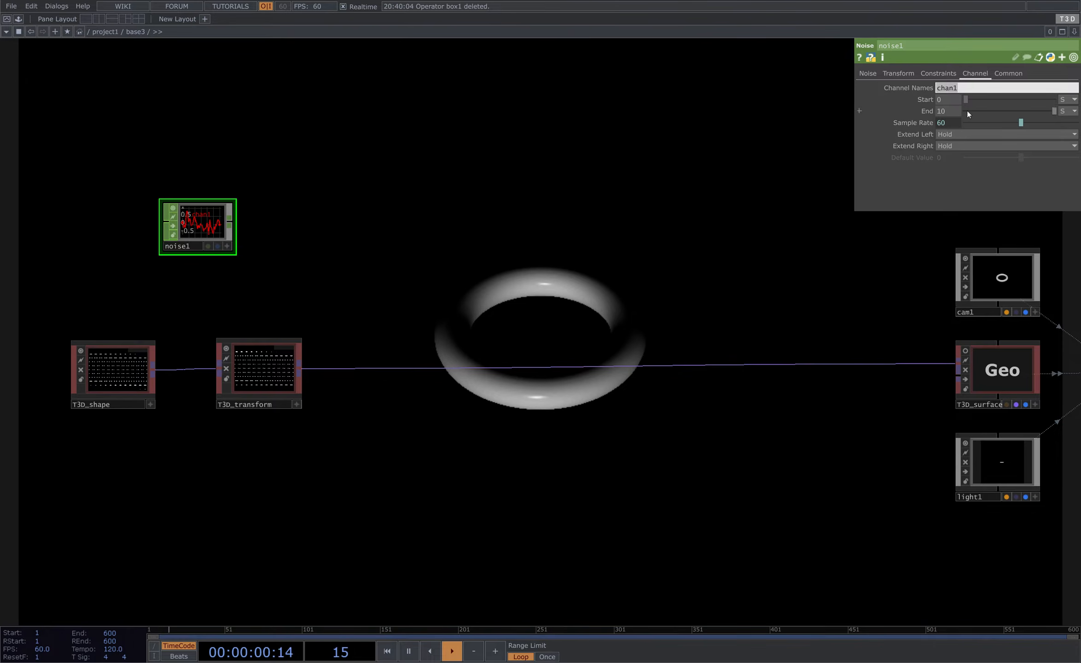
type("t[xyz]")
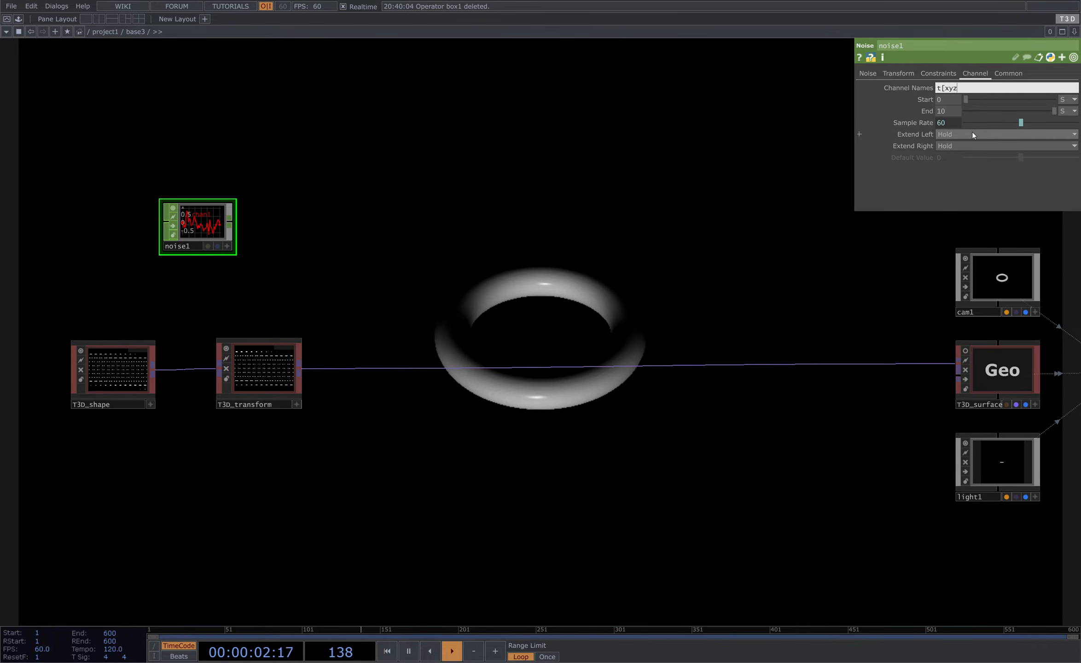
key("Return")
- Turn on time slicing for the noise and append a Null CHOP after it
left_click(1007, 74)
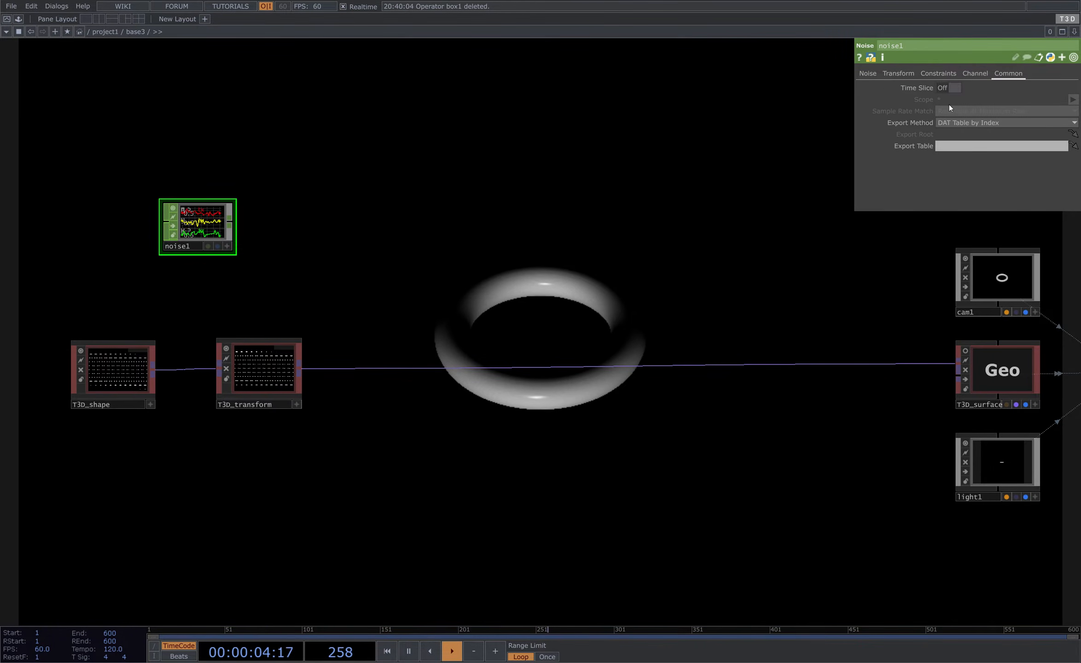
left_click(950, 88)
left_click_drag(362, 263, 373, 262)
scroll(339, 269, "up", 3)
key("alt+n")
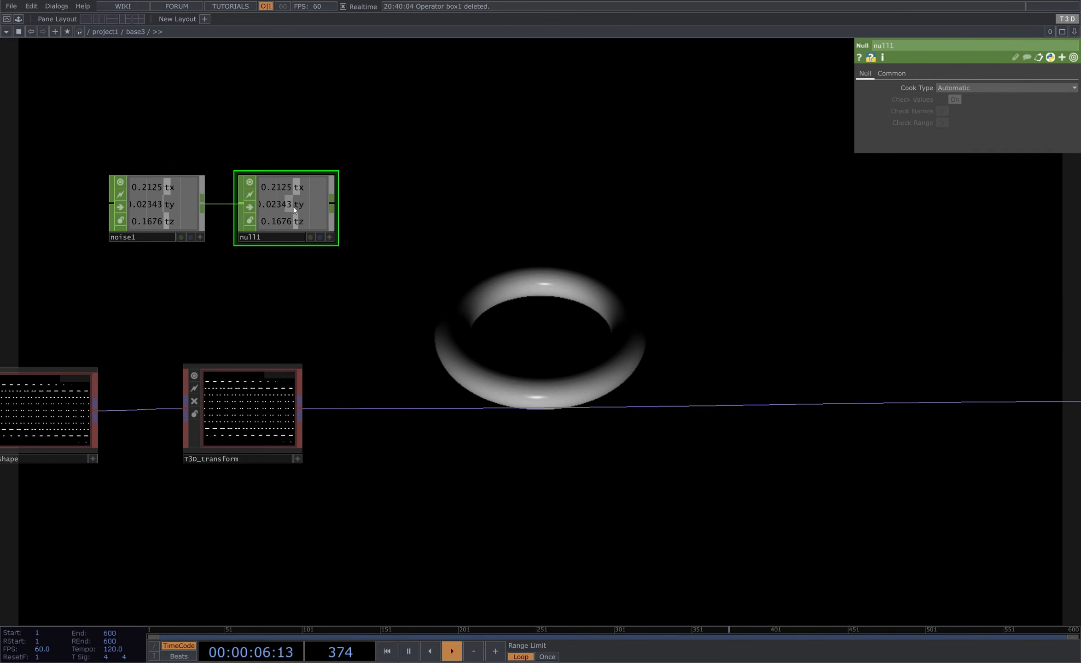
- Export the null's tx, ty and tz channels to the T3D transform's Translate parameters
left_click(256, 426)
left_click(329, 237)
left_click_drag(302, 186, 954, 111)
left_click(956, 108)
left_click_drag(305, 205, 1055, 112)
left_click(1010, 110)
left_click(1054, 113)
right_click_drag(321, 113, 333, 194)
left_click(330, 238)
- Set the first noise's period to 7 and amplitude to 0.7
left_click(194, 216)
left_click(875, 75)
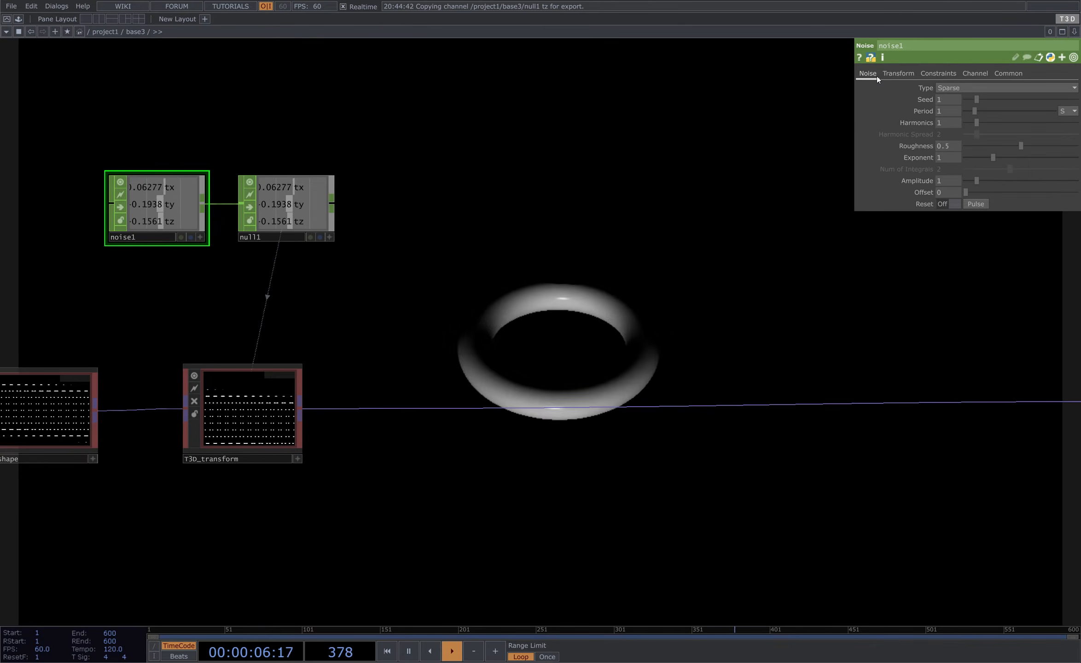
type("7")
key("Return")
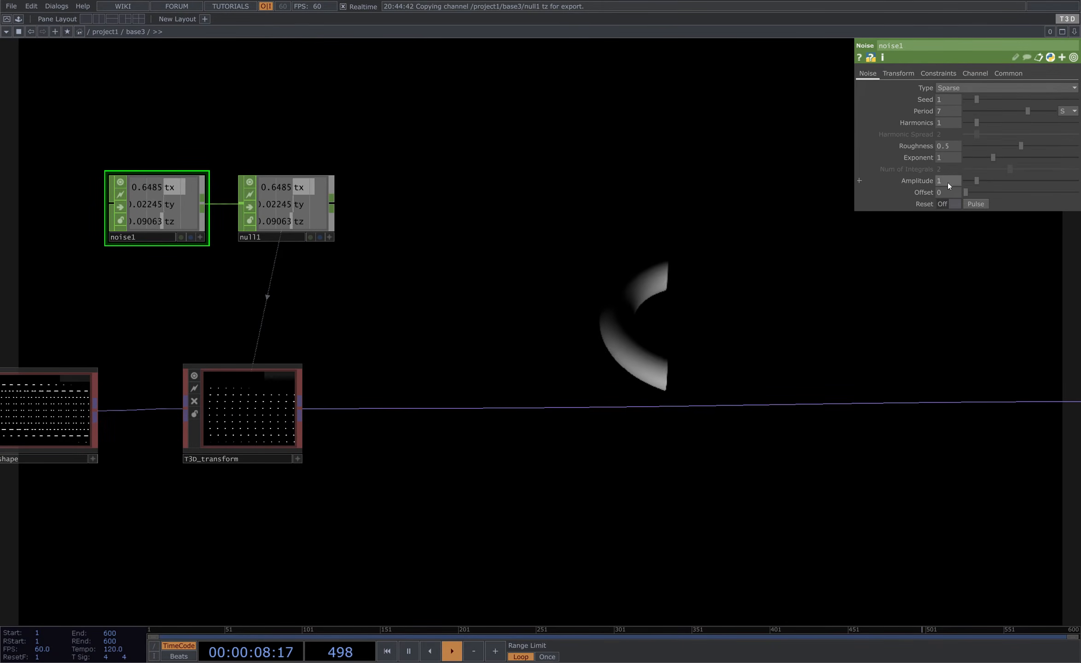
type("0.7")
key("Return")
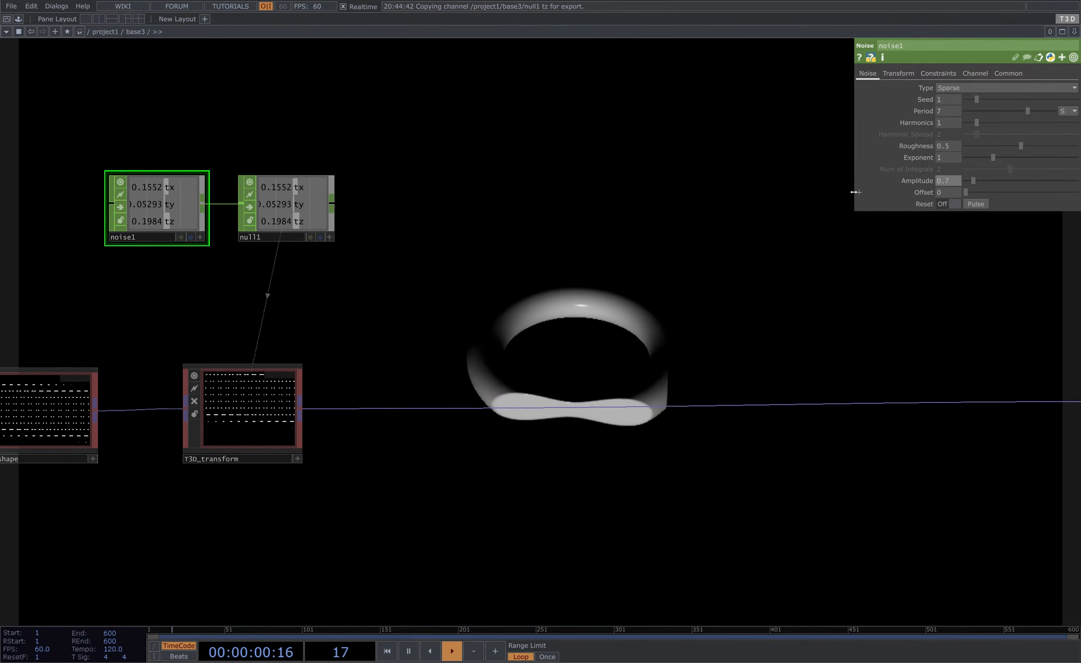
- Duplicate the noise and null pair below the original
left_click_drag(428, 347, 501, 335)
right_click_drag(74, 84, 372, 199)
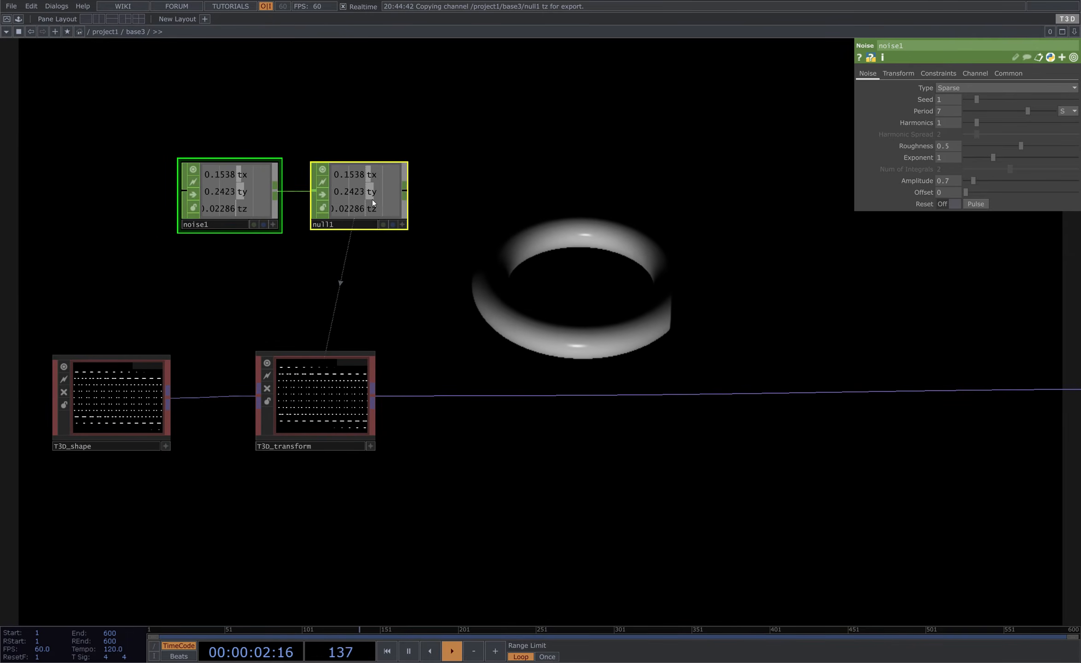
left_click_drag(371, 200, 334, 162)
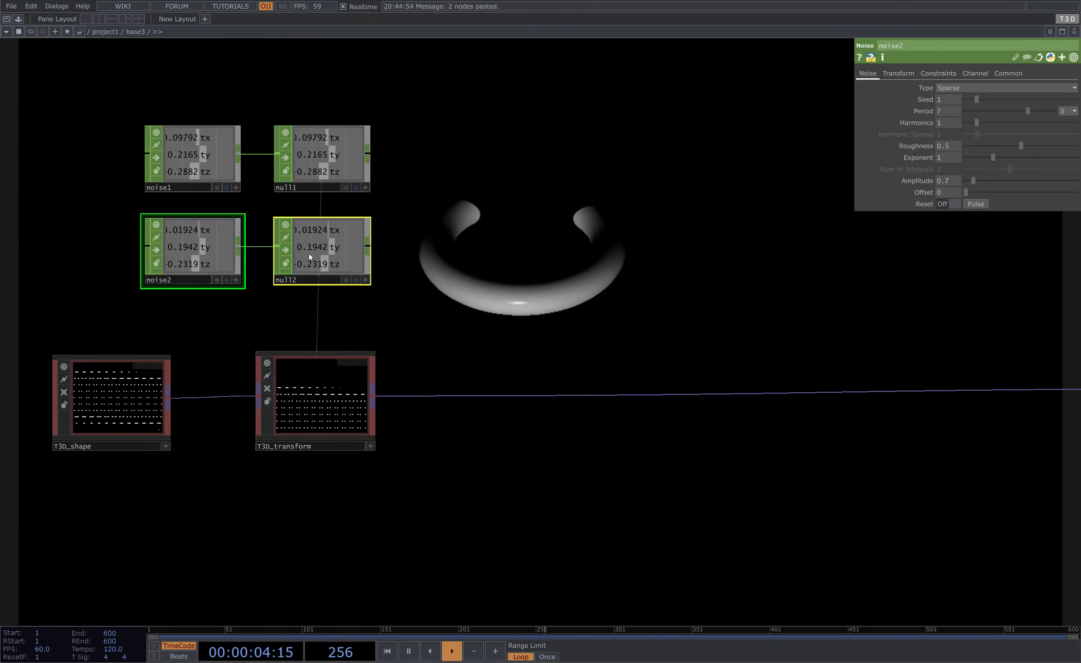
- Rename the second noise's channels to r[xyz]
left_click(308, 254)
left_click(198, 259)
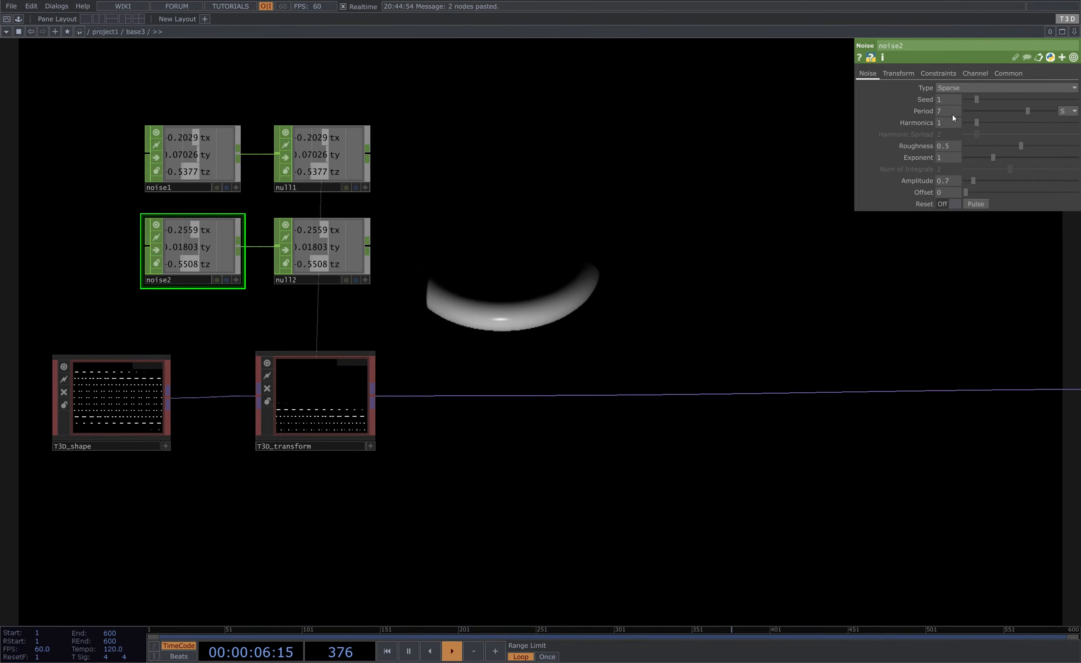
left_click(938, 89)
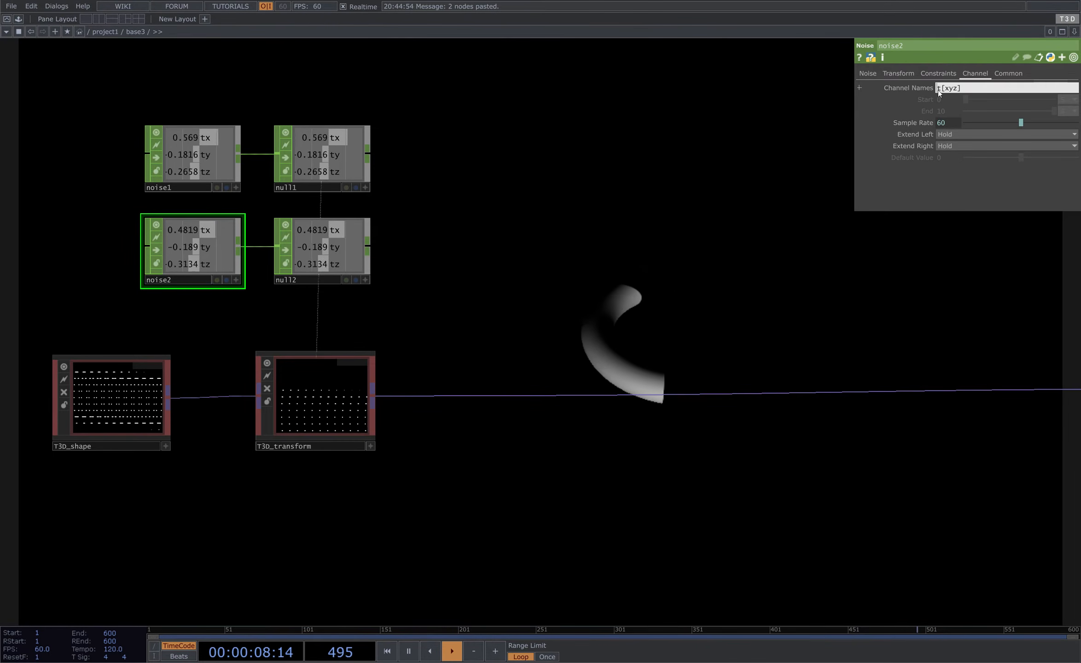
type("r[xyz]")
key("Return")
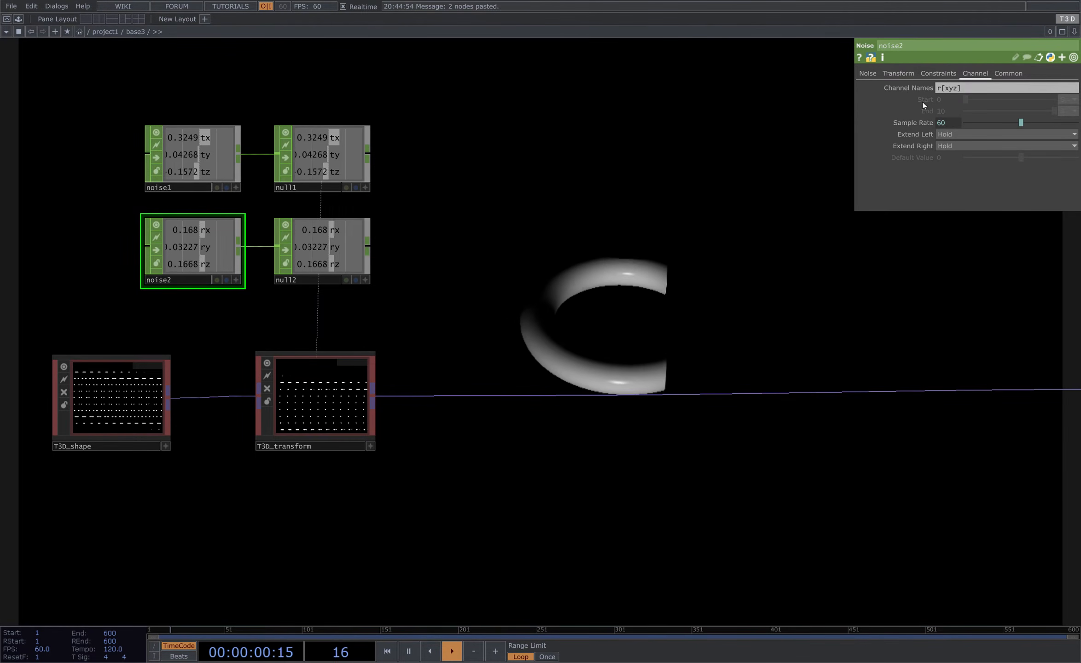
- Set the second noise's amplitude to 180
left_click(869, 73)
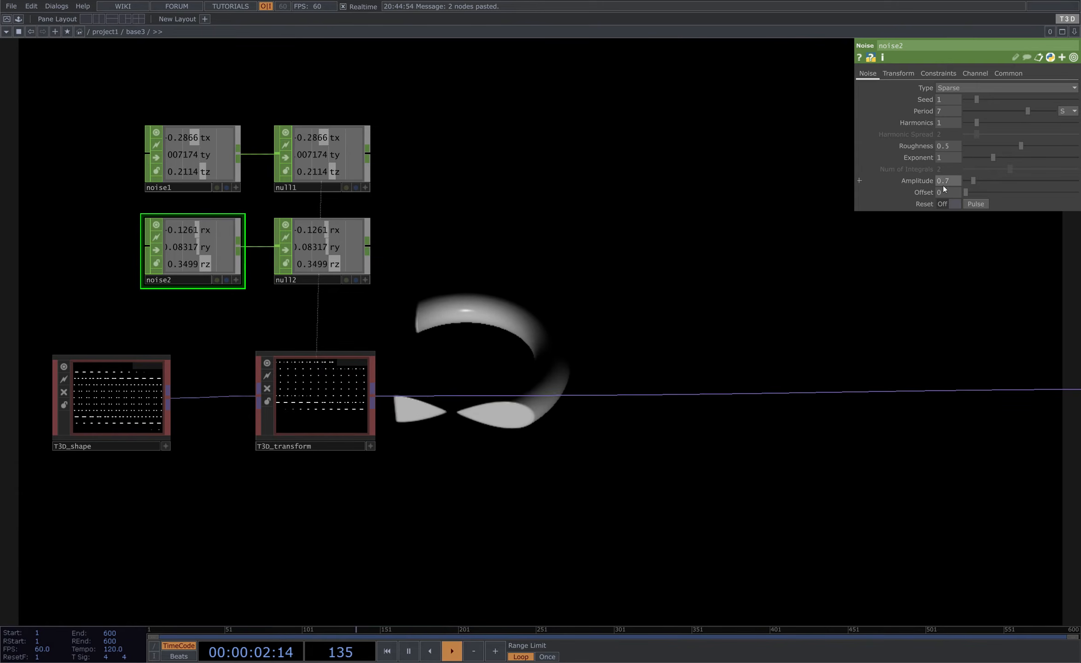
type("180")
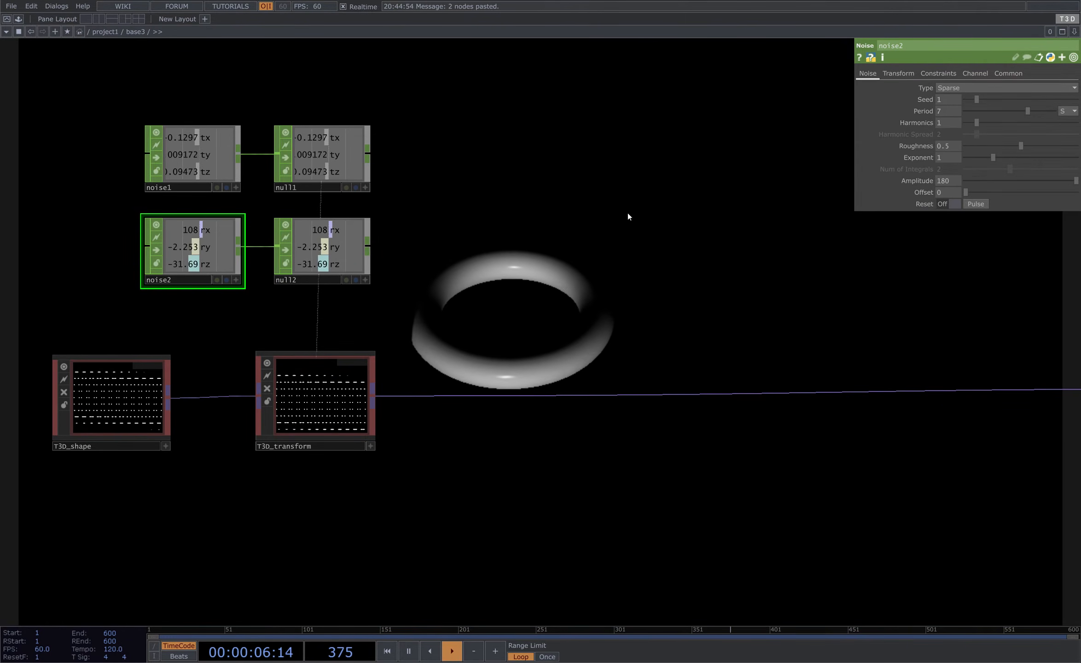
key("Return")
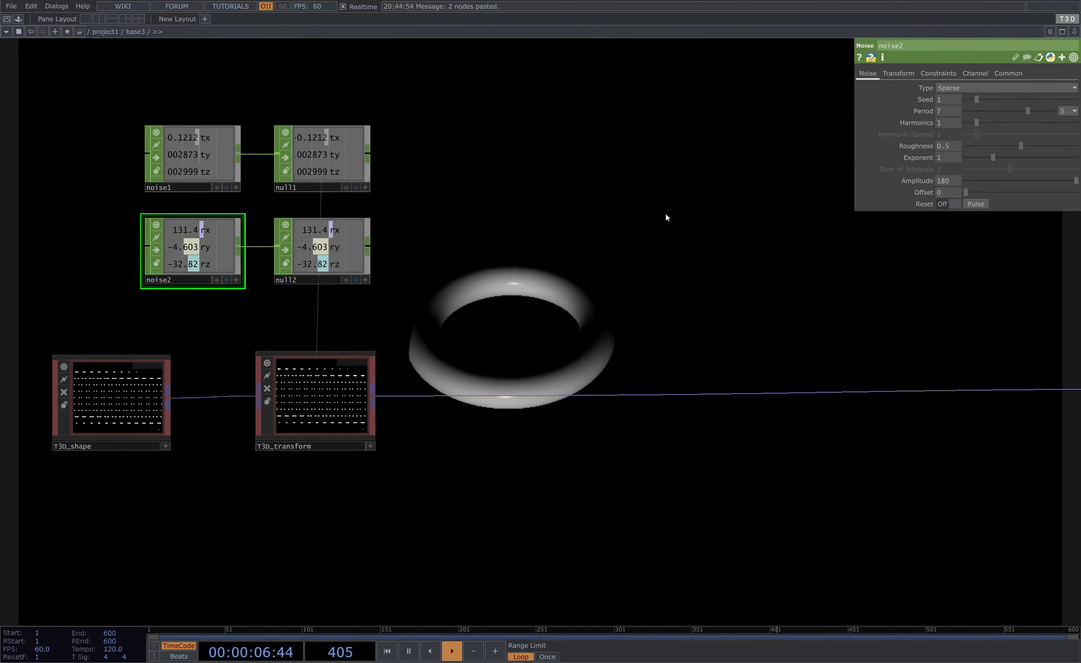
left_click(1011, 75)
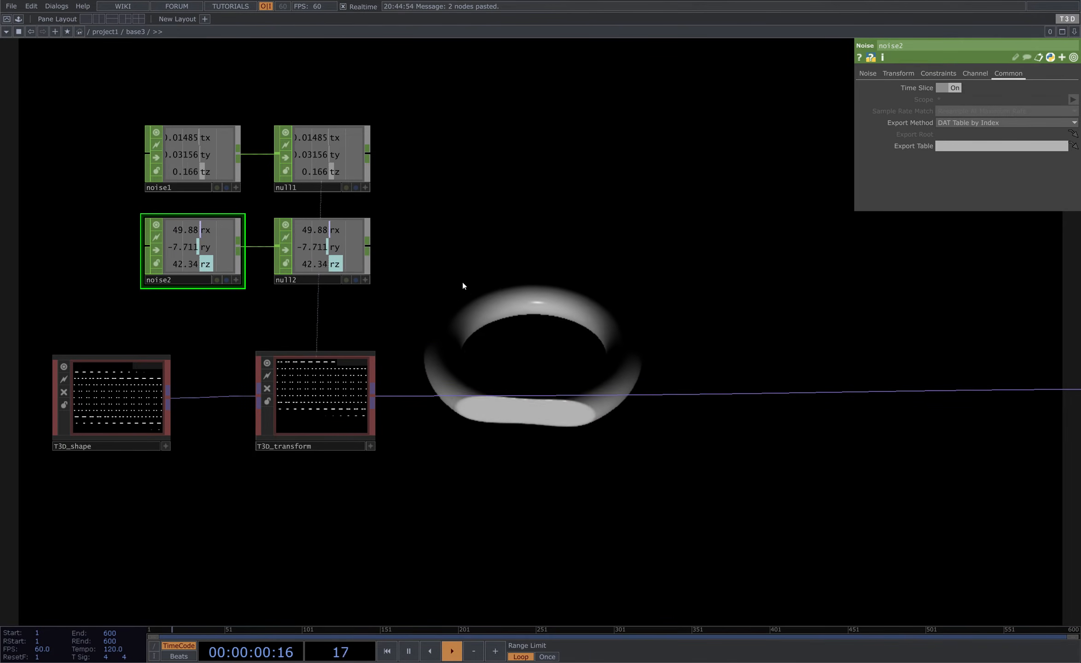
- Export the second null's rx, ry and rz channels to the T3D transform's Rotate parameters
left_click(365, 280)
left_click(332, 359)
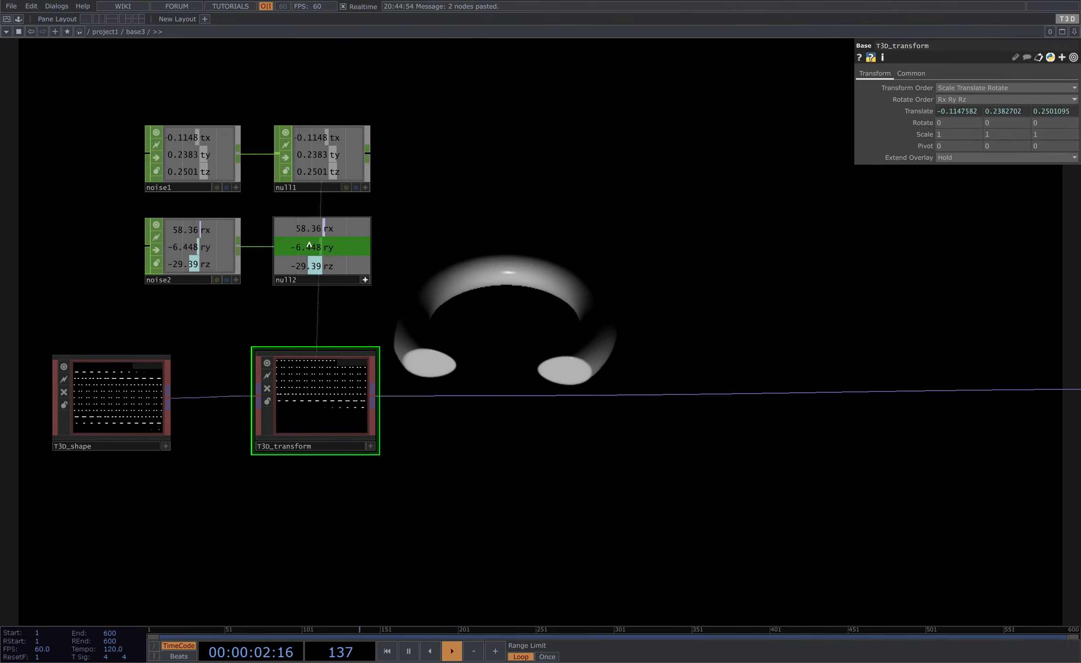
left_click_drag(323, 229, 964, 124)
left_click_drag(318, 247, 998, 122)
left_click(1006, 117)
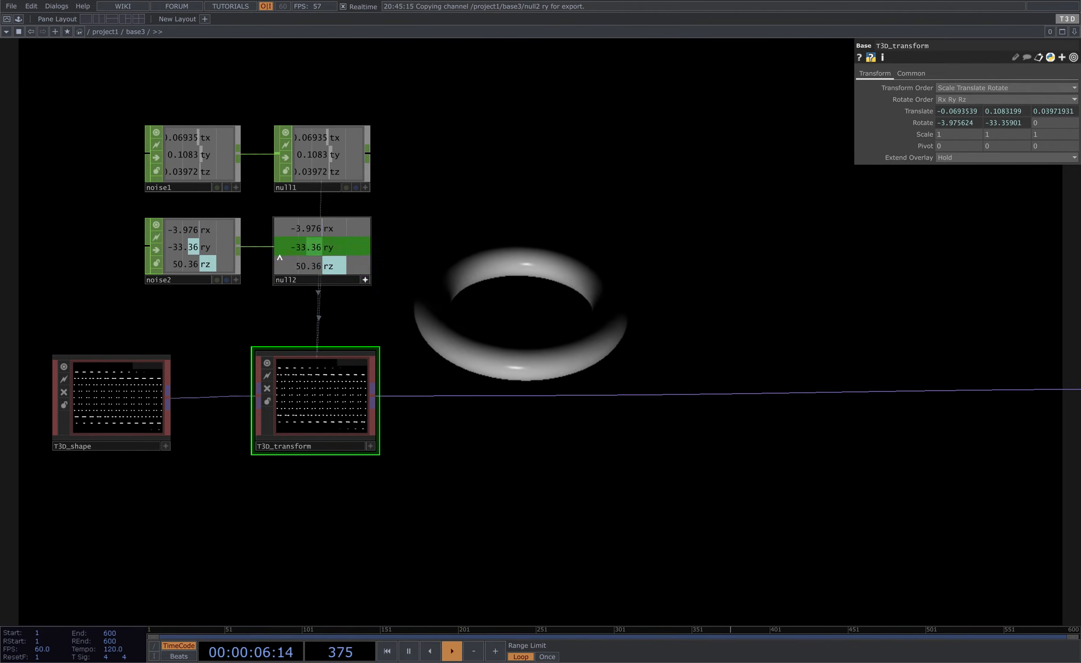
left_click_drag(328, 266, 1057, 119)
left_click(1056, 115)
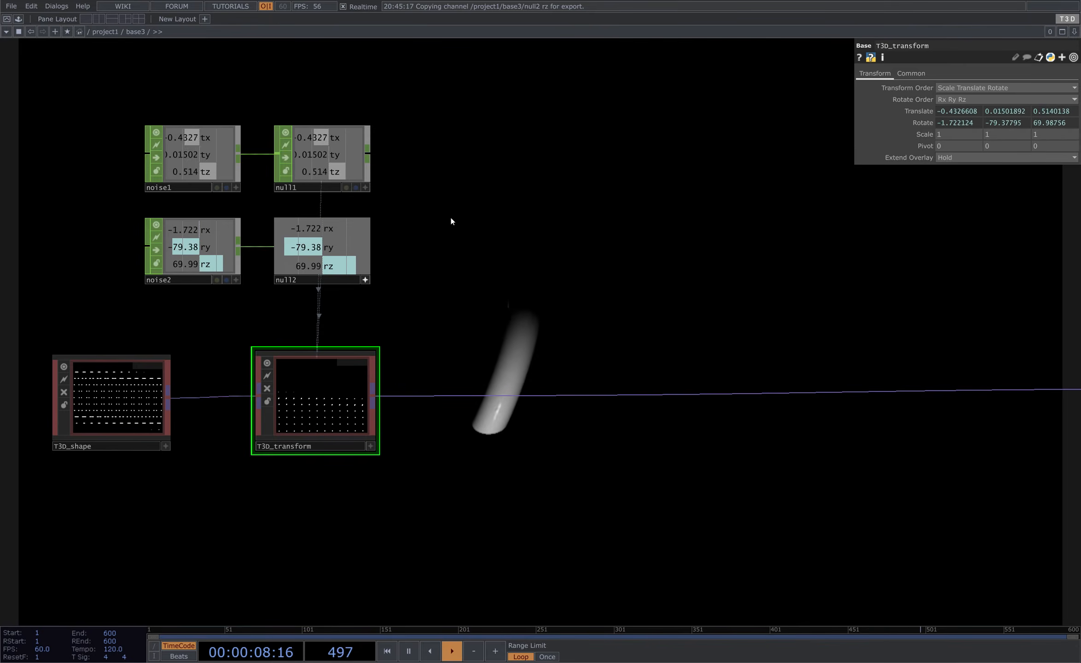
- Set the T3D transform's order to Scale Rotate Translate
left_click_drag(328, 281, 330, 281)
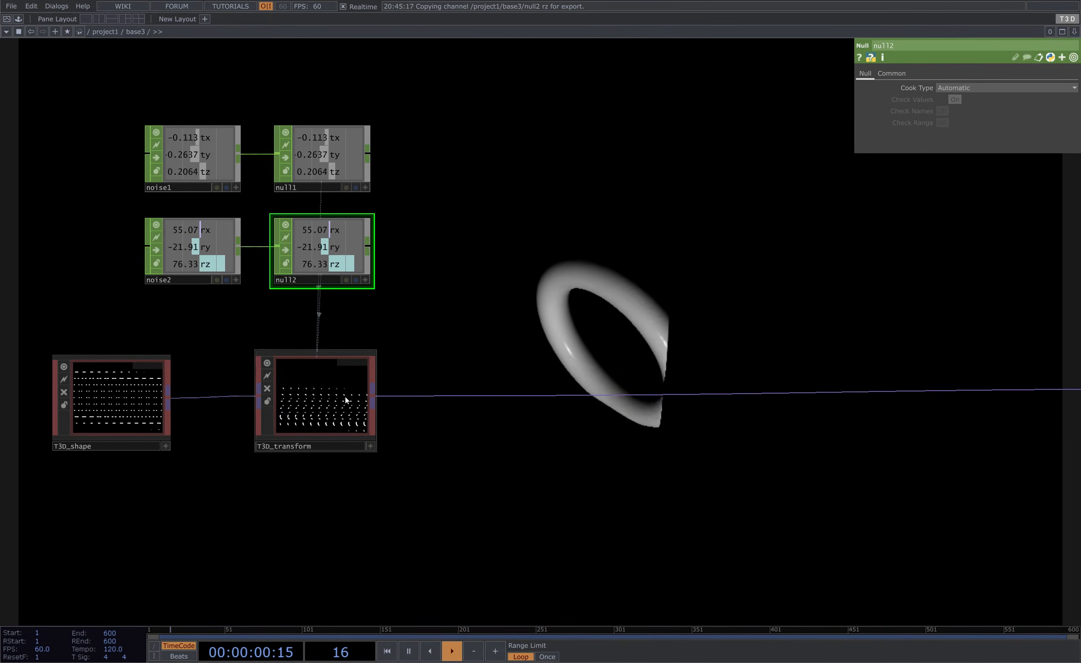
left_click(222, 243)
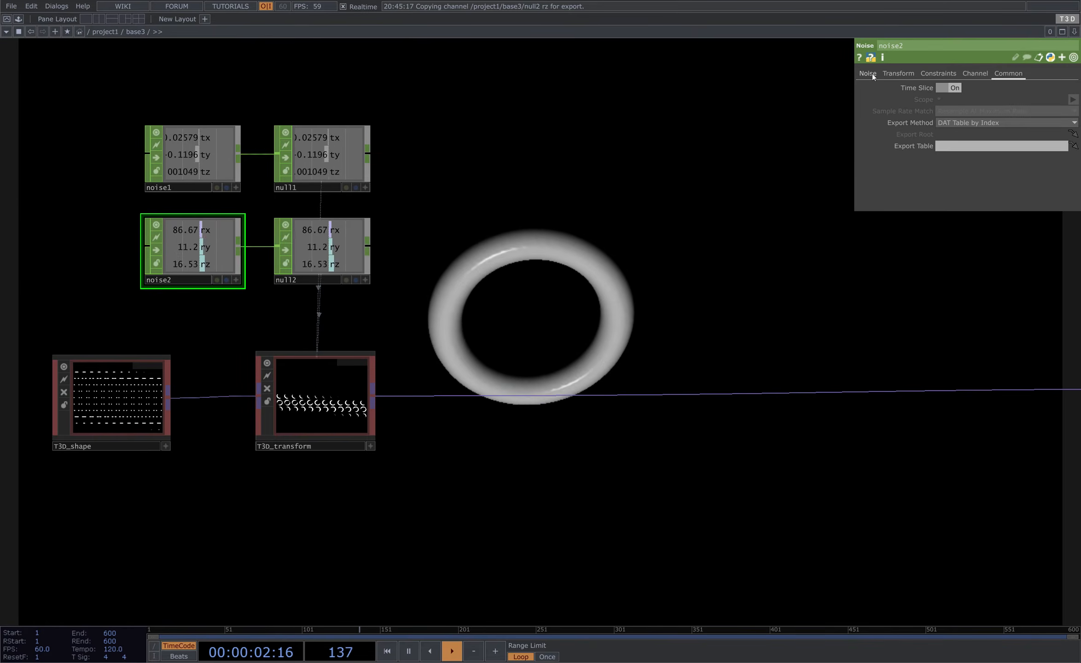
left_click(318, 396)
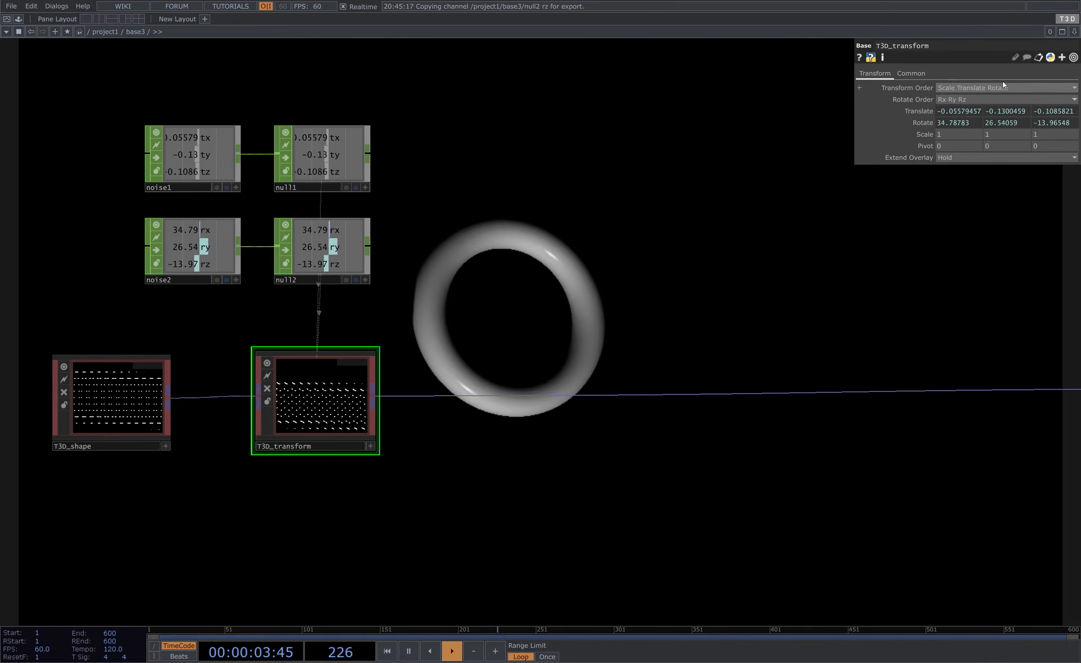
left_click(977, 88)
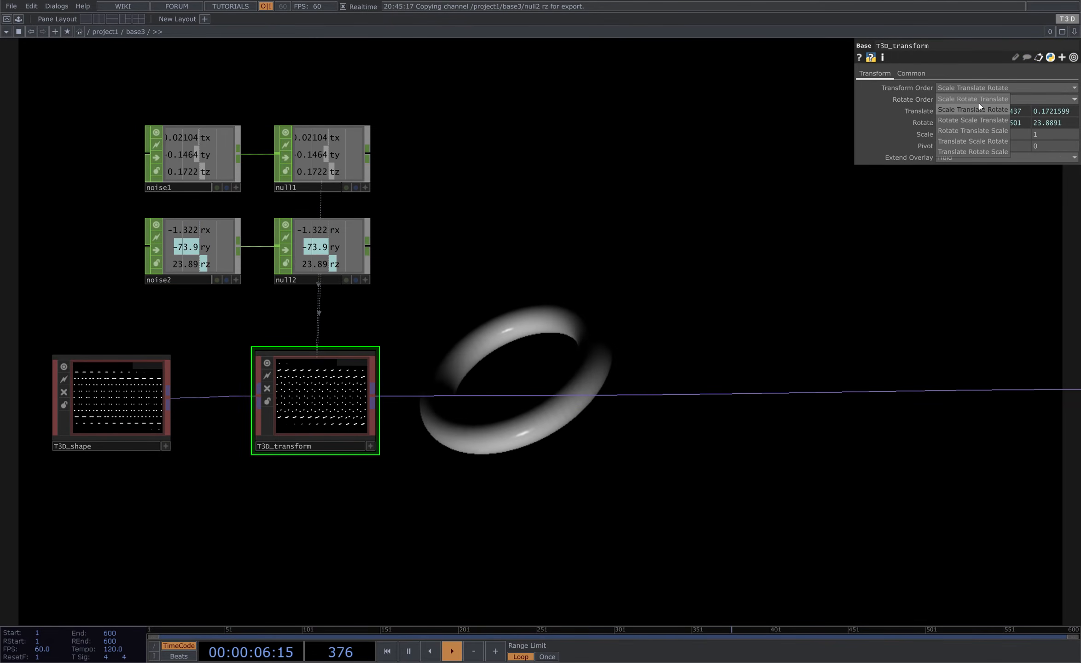
left_click(979, 102)
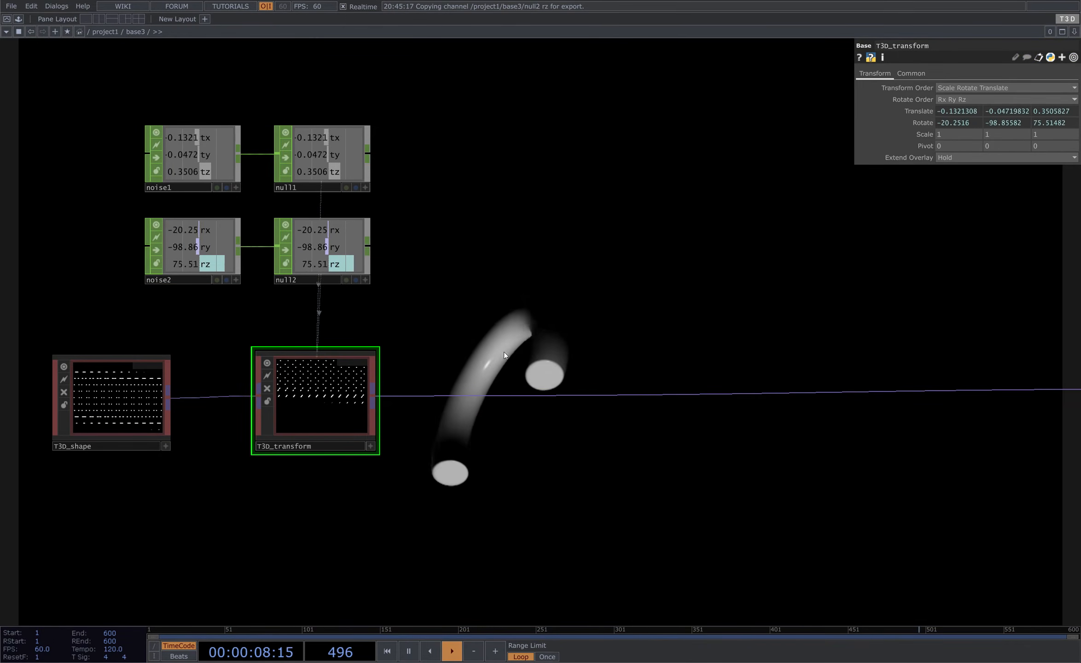
- Rearrange the shape and transform nodes, then add a Feedback operator after the T3D transform
scroll(468, 341, "down", 2)
left_click_drag(360, 392, 241, 383)
left_click(301, 364)
left_click(101, 384)
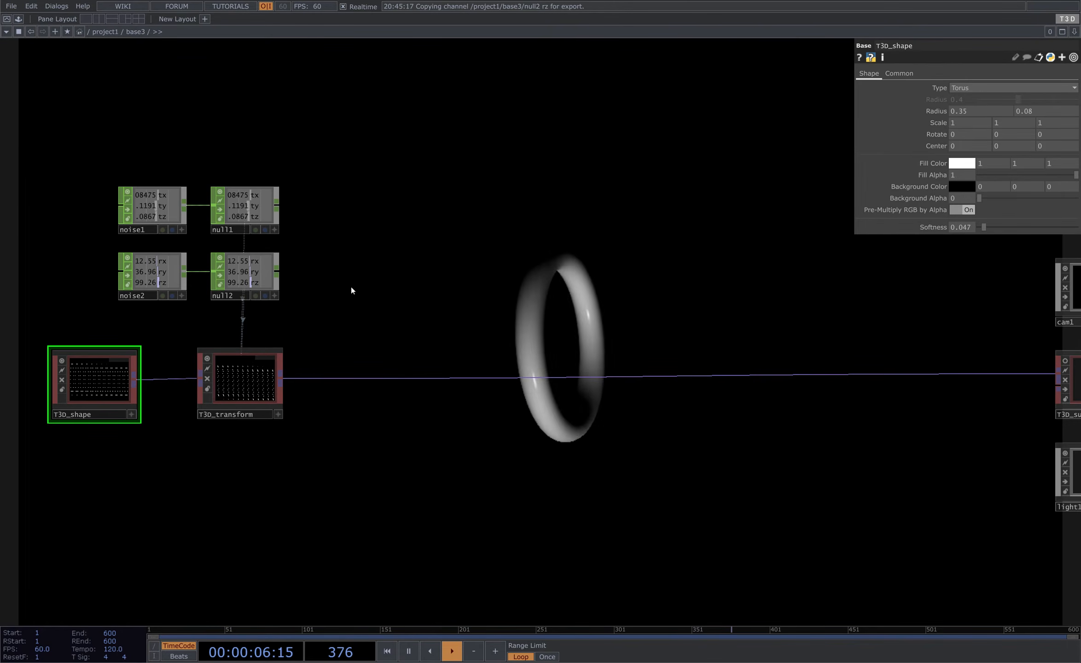
left_click_drag(74, 135, 212, 382)
left_click(212, 383)
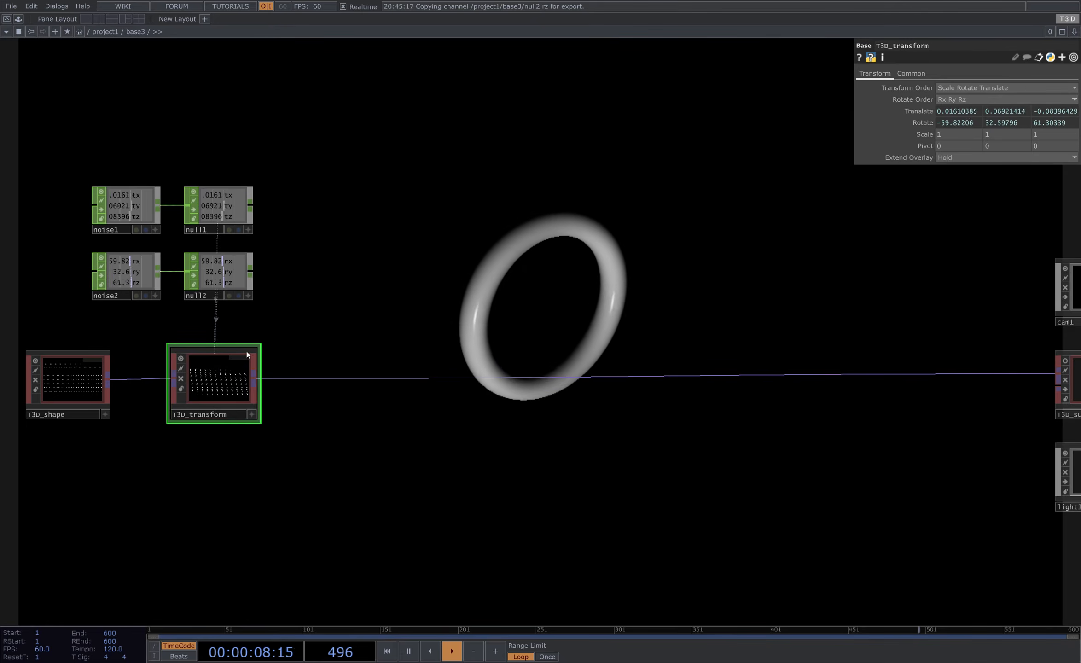
key("Tab")
left_click(108, 249)
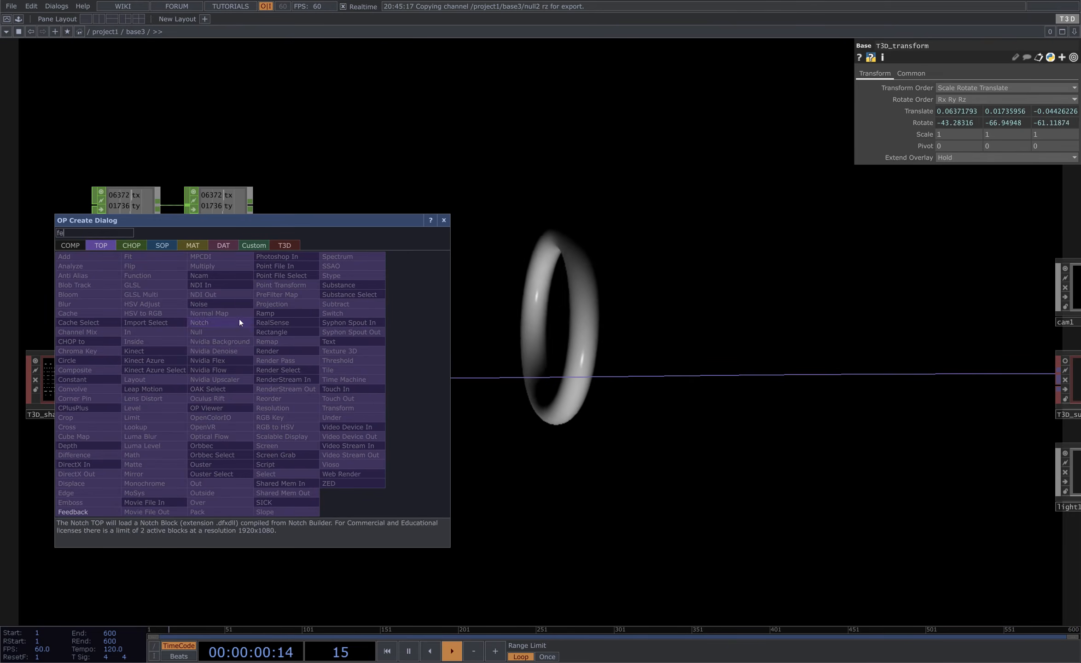
left_click(95, 507)
left_click(342, 385)
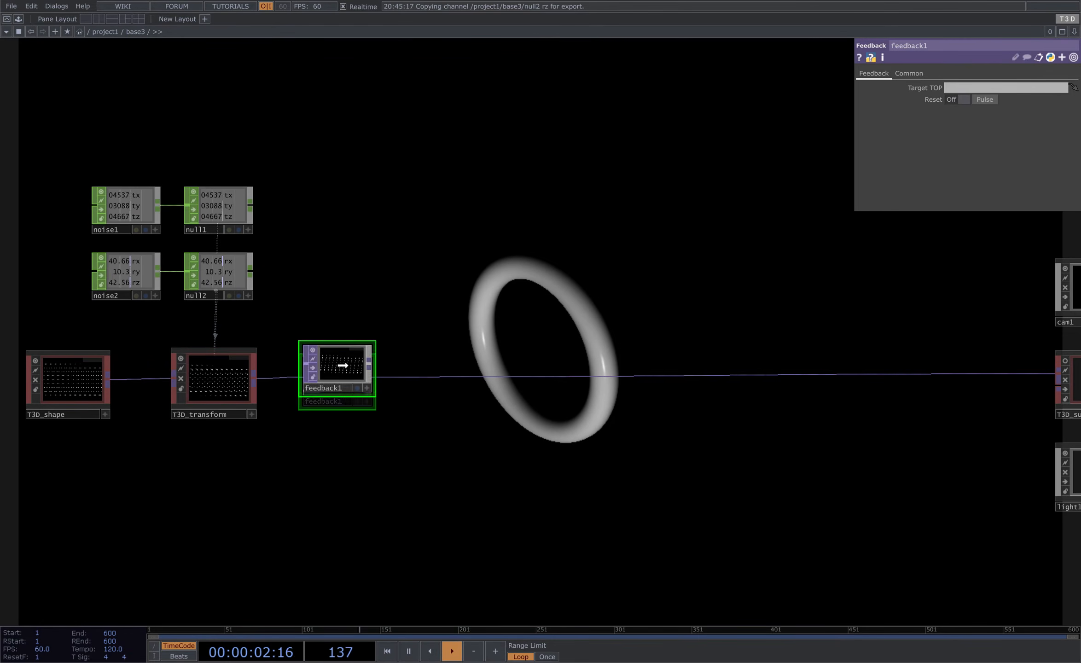
key("Tab")
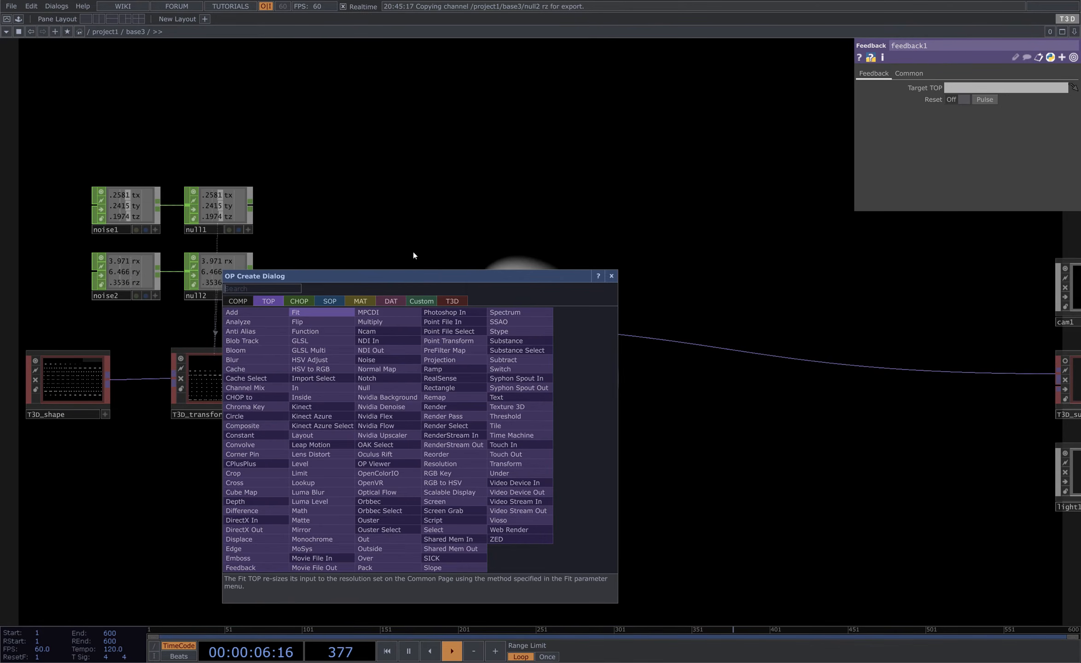
left_click(456, 300)
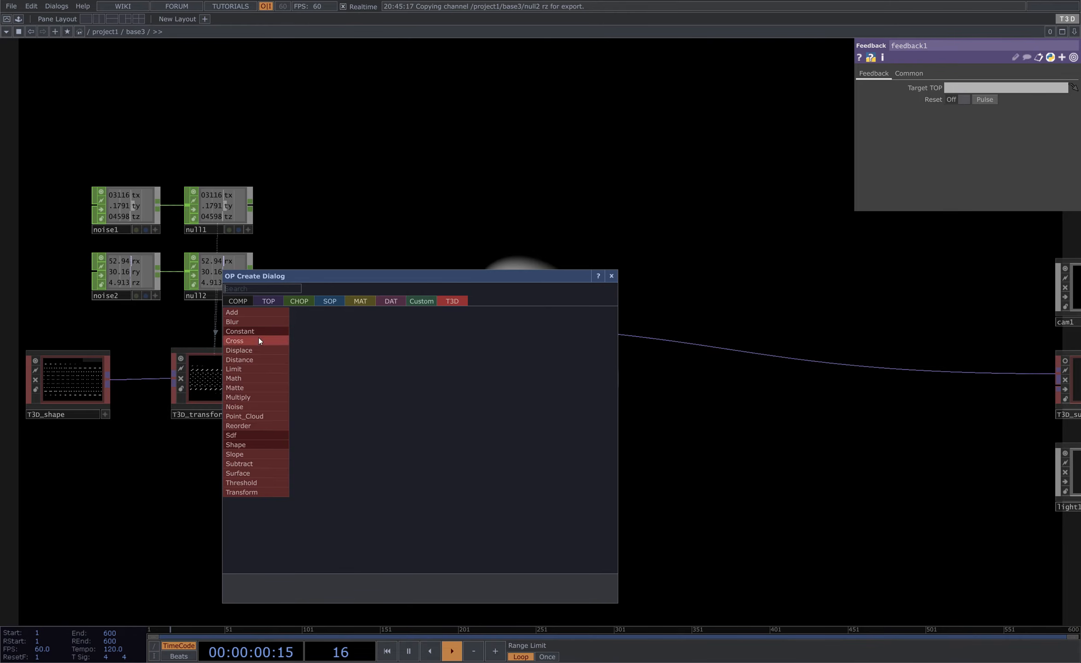
left_click(278, 300)
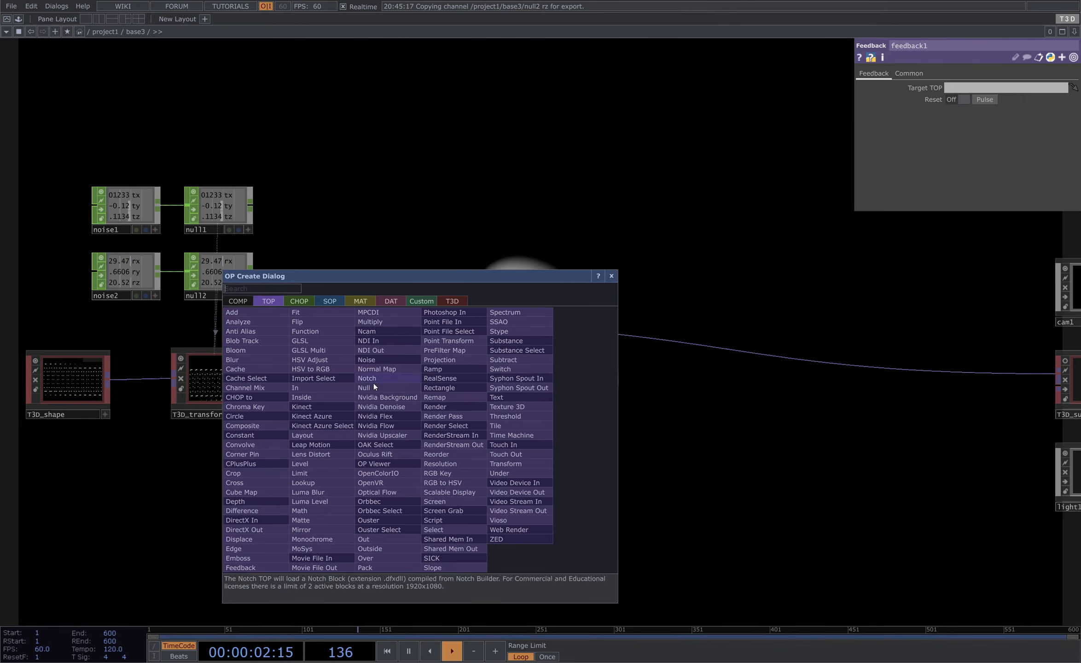
left_click_drag(375, 277, 453, 201)
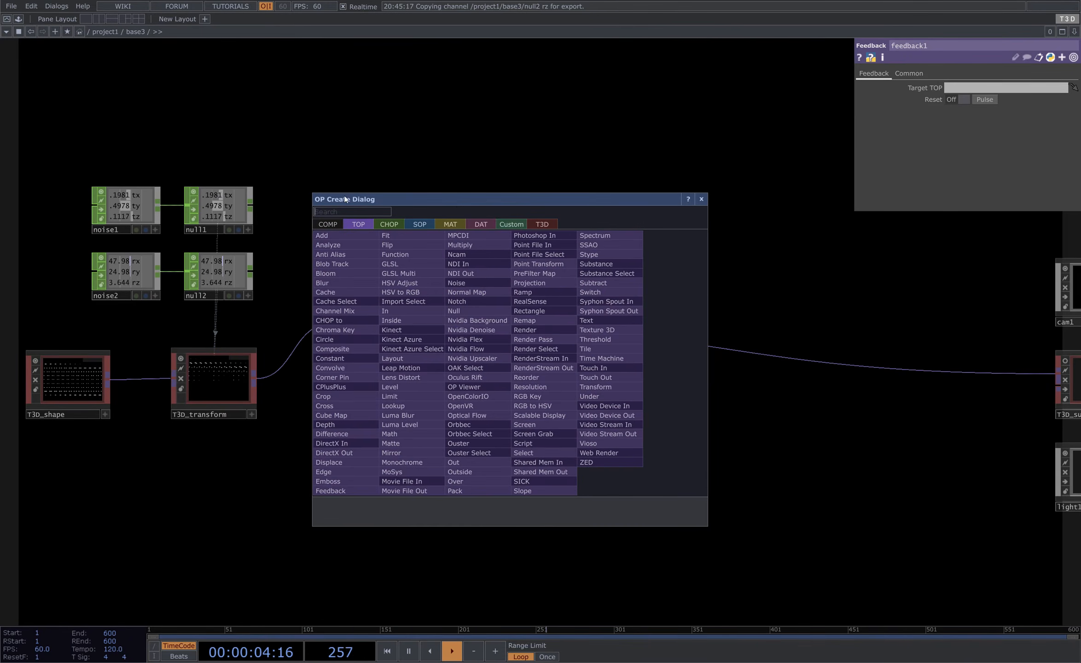
key("Escape")
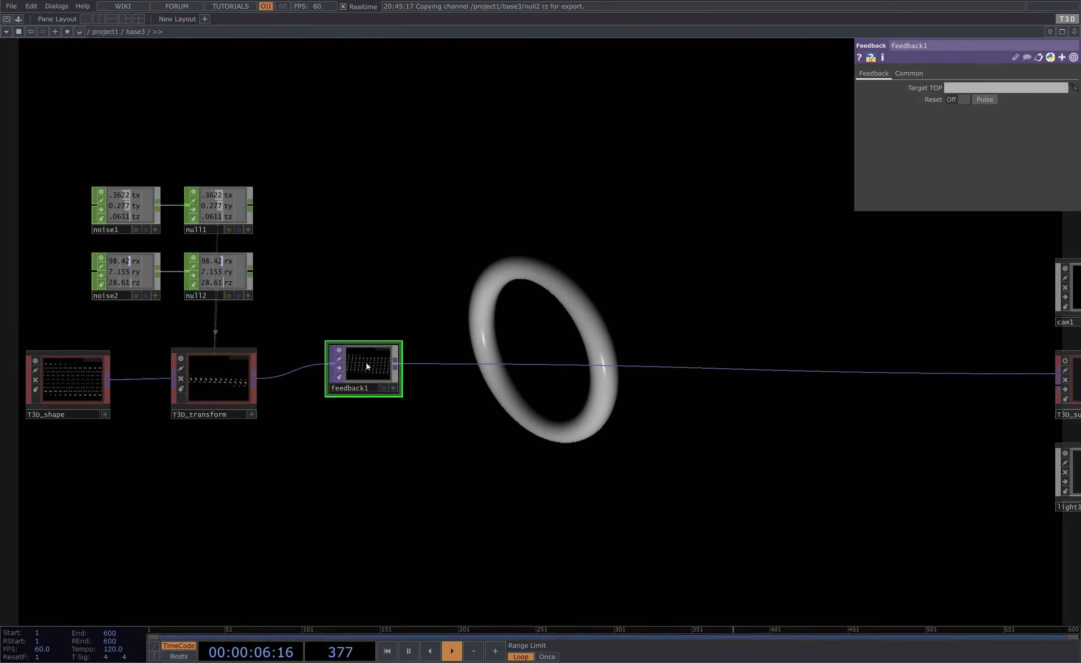
- Add a Null after the feedback operator and move it further downstream
key("Tab")
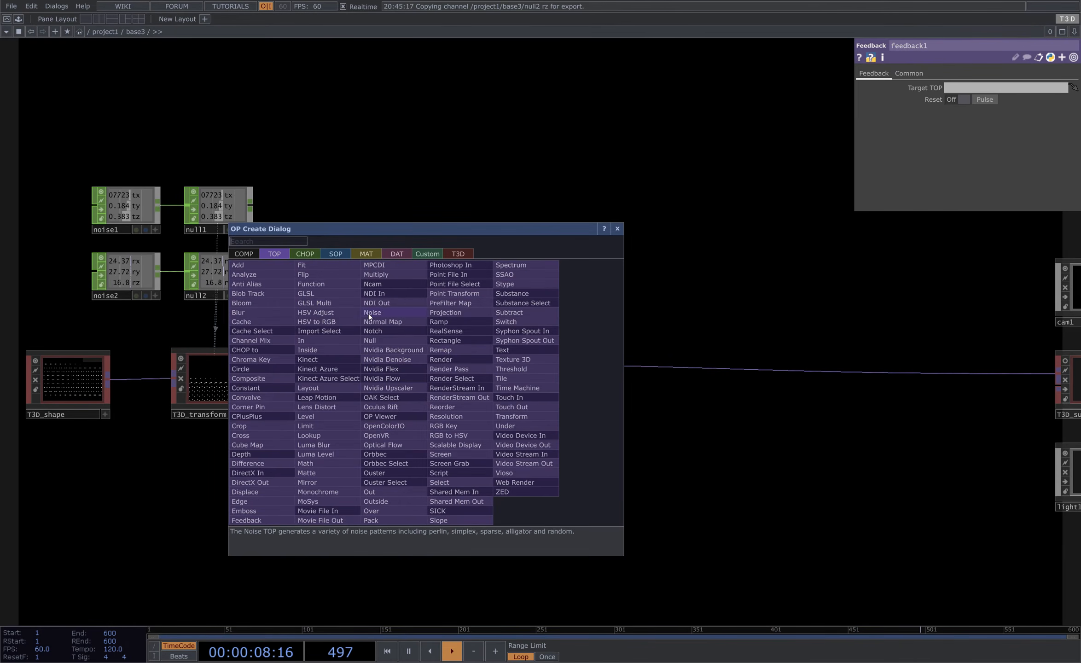
type("nul")
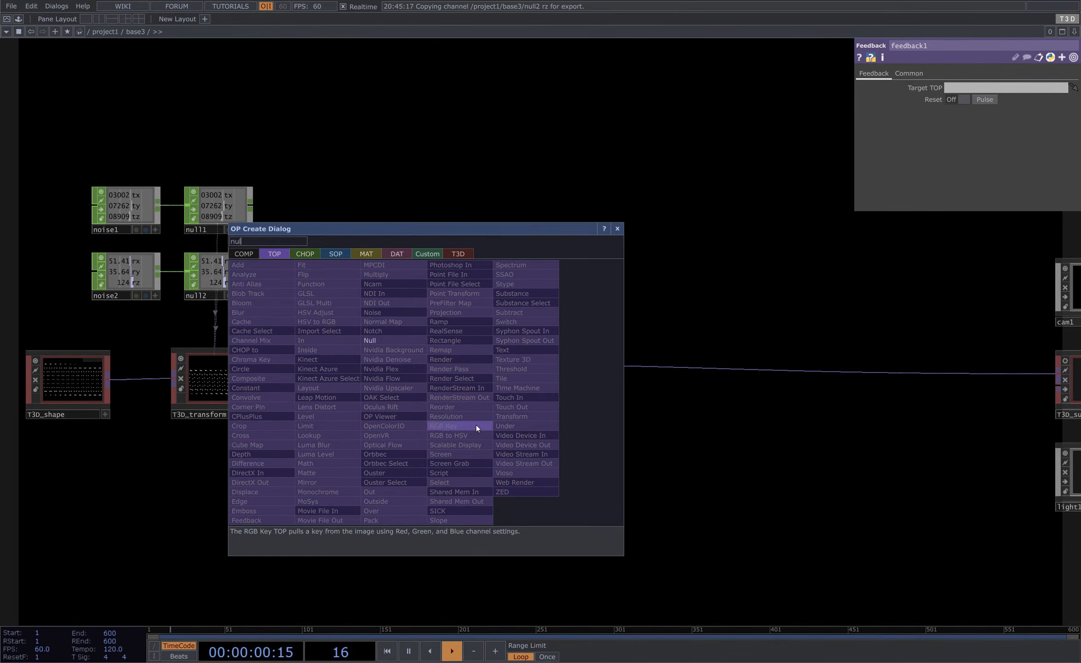
left_click(387, 341)
left_click(680, 303)
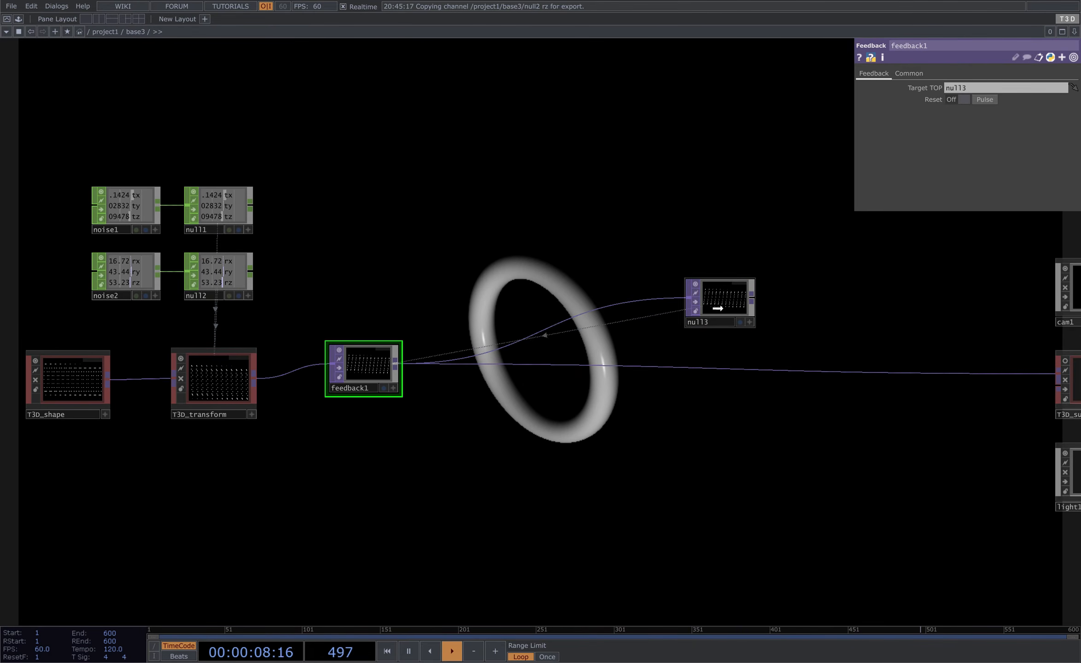
left_click_drag(739, 338, 780, 381)
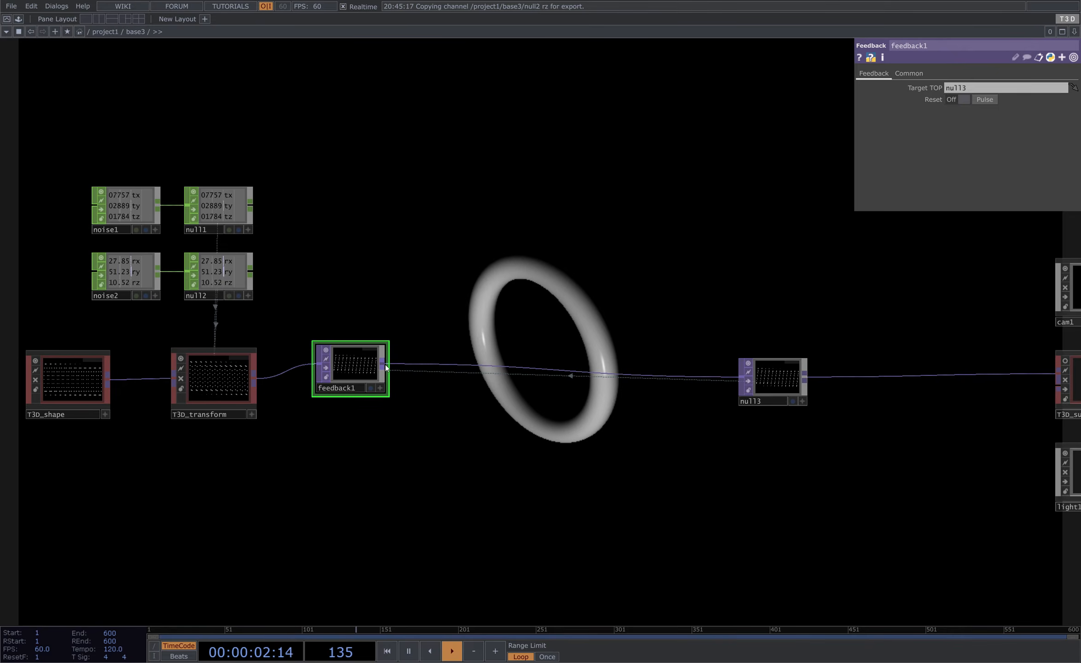
- Insert a T3D Add between the feedback and null3, wire the T3D transform into it, and arrange the nodes
right_click(386, 367)
left_click(421, 232)
type("ad")
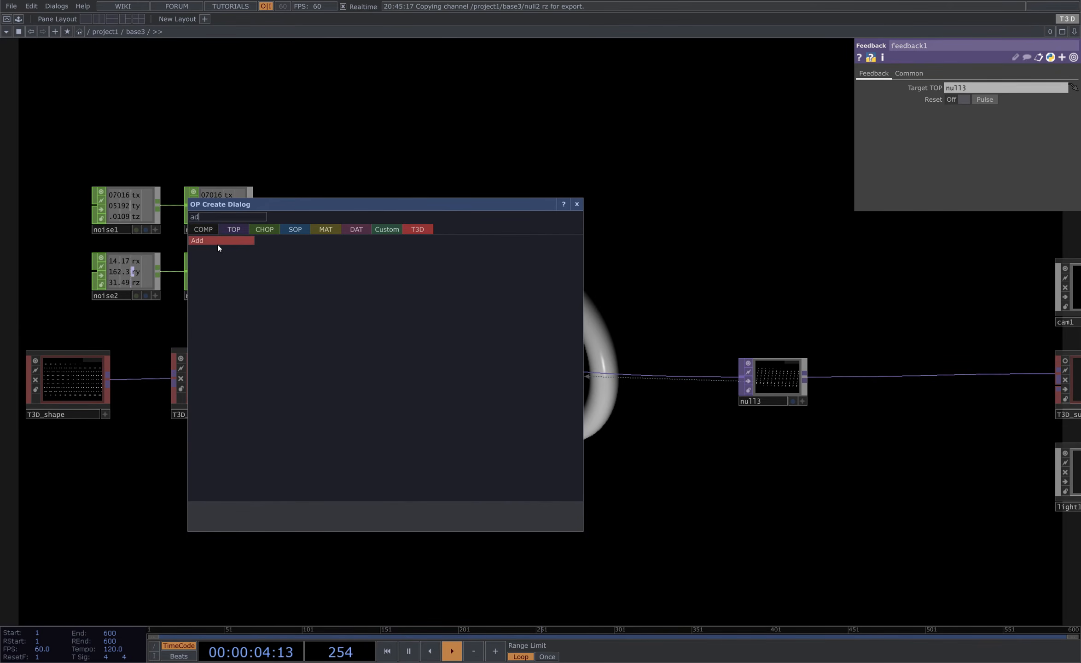
left_click(217, 242)
left_click(533, 368)
left_click_drag(488, 380, 274, 396)
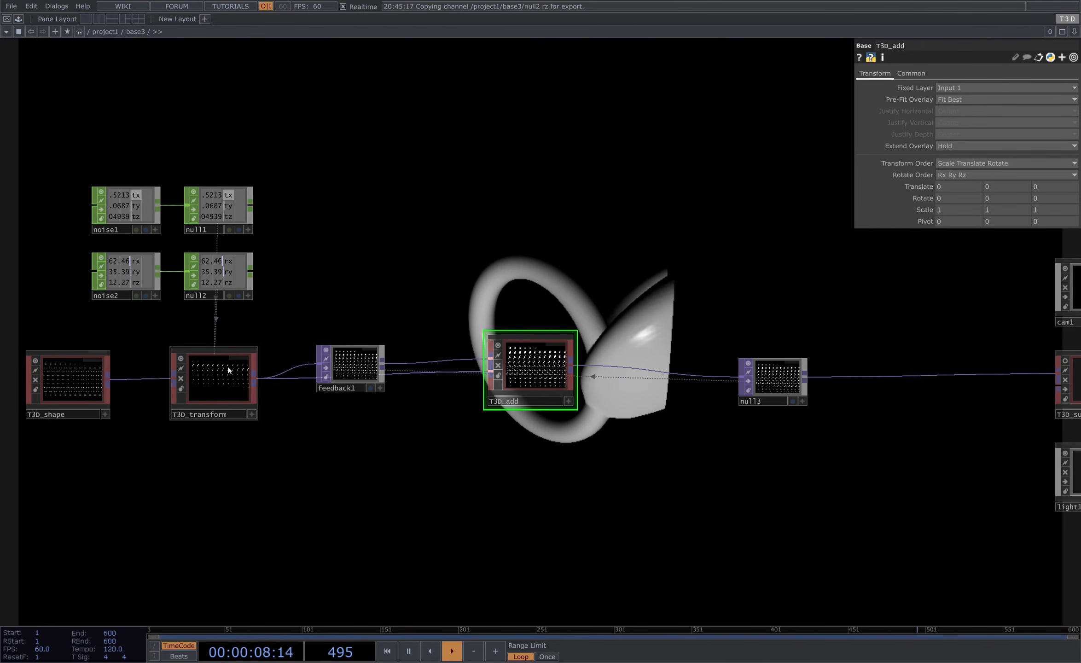
right_click_drag(549, 376, 550, 377)
left_click_drag(541, 370, 633, 370)
left_click(462, 238)
right_click_drag(741, 409, 741, 409)
left_click_drag(760, 375, 773, 401)
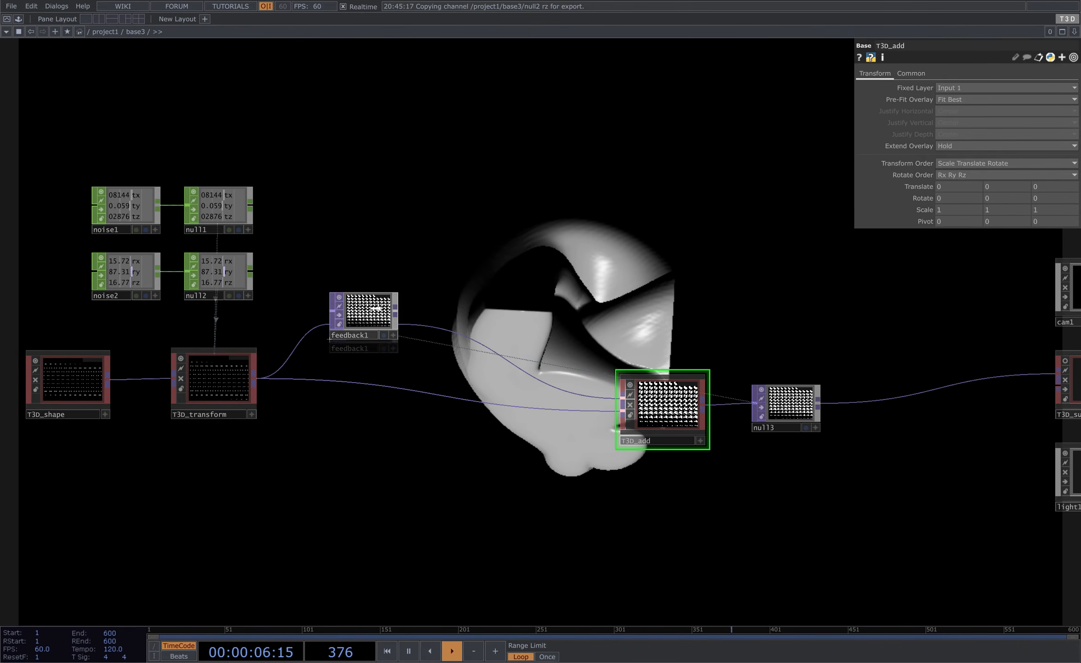
- Insert a T3D Math after the feedback and set its Multiply to 0.95
left_click(382, 314)
right_click(370, 297)
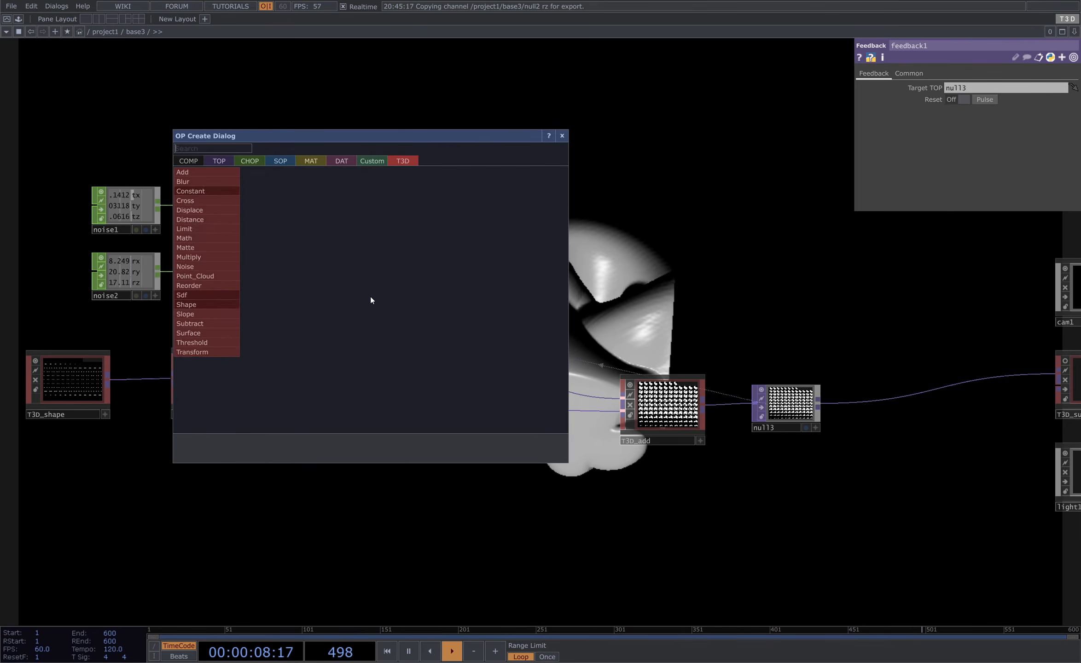
type("nois")
left_click(222, 179)
left_click(436, 305)
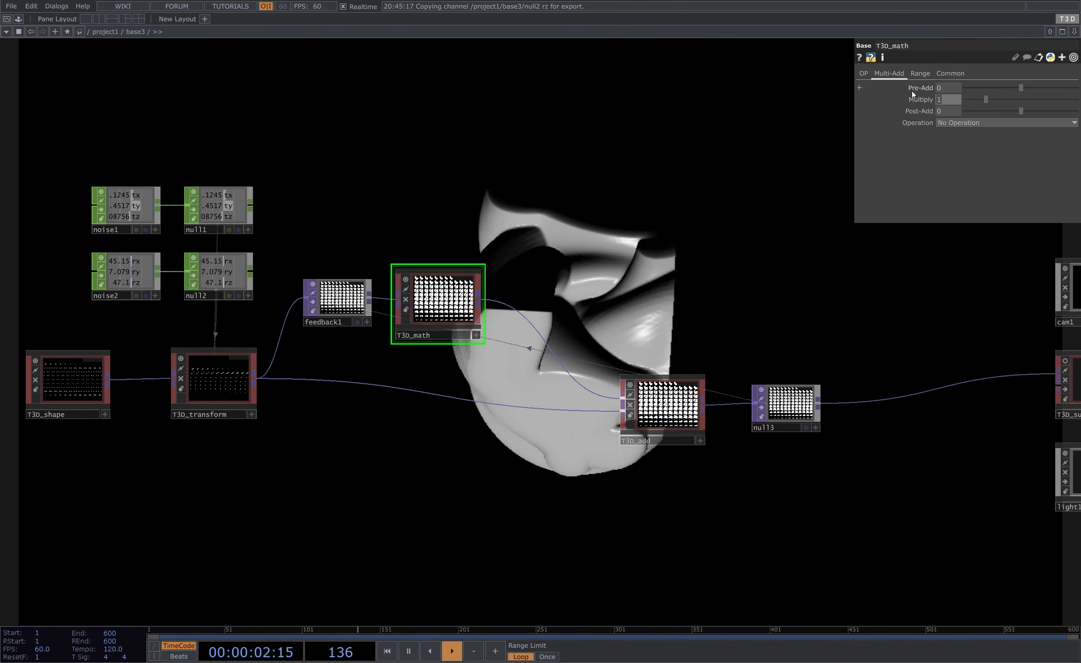
type("0.95")
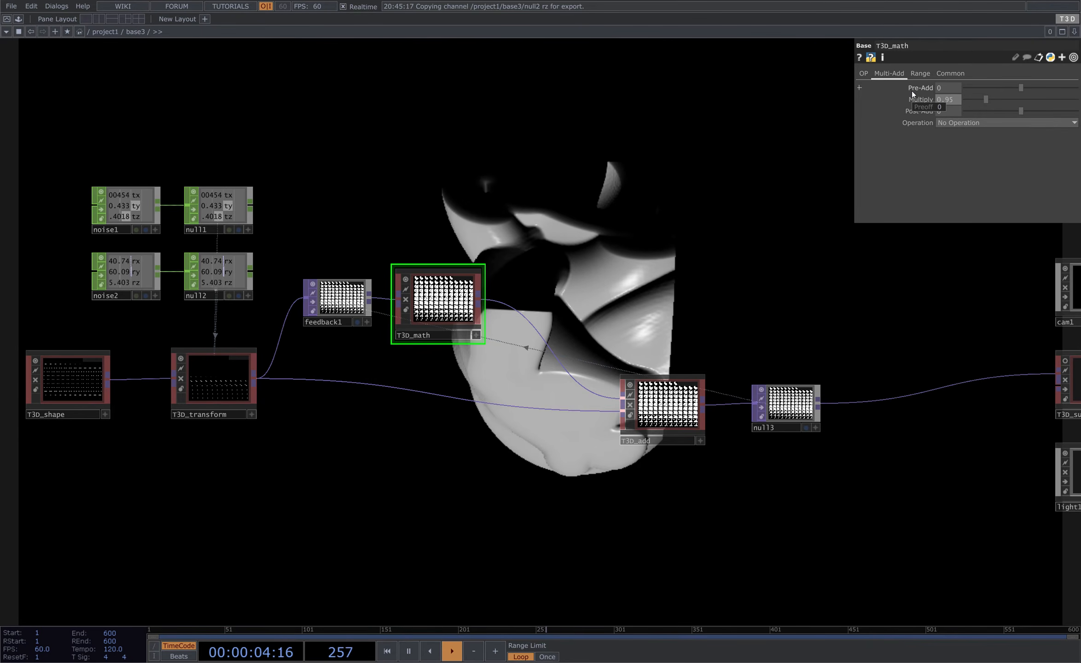
- Reposition the T3D add and null3 nodes to tidy the feedback loop
left_click_drag(718, 213, 599, 324)
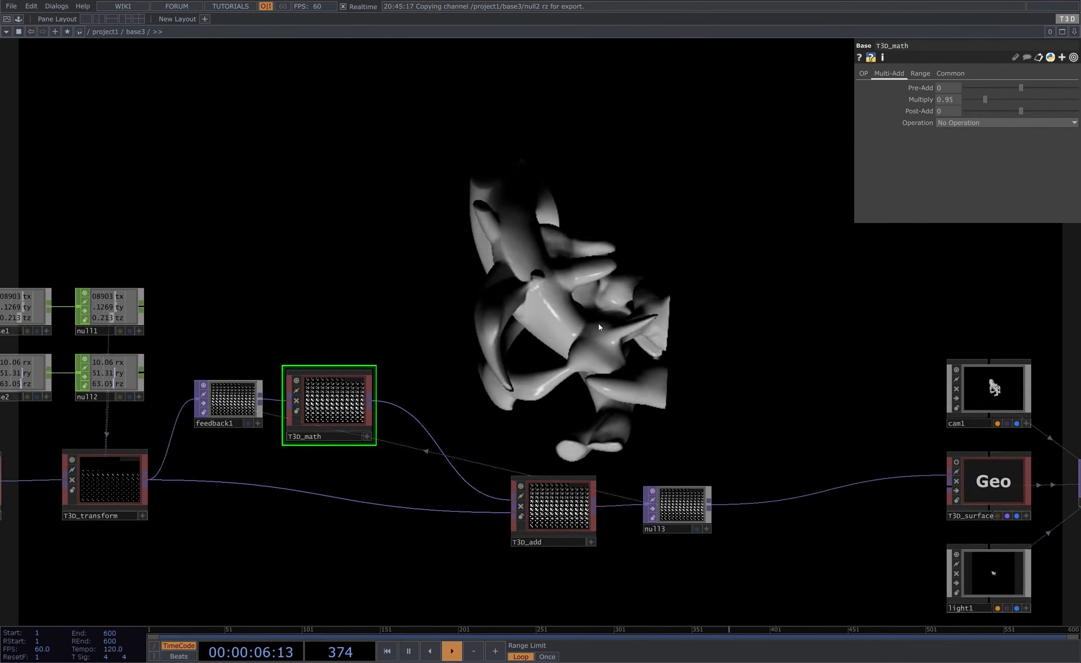
left_click_drag(686, 328, 777, 220)
scroll(373, 248, "down", 3)
right_click_drag(94, 136, 654, 370)
left_click_drag(654, 371, 579, 371)
left_click(579, 371)
right_click_drag(442, 295, 570, 363)
left_click_drag(569, 364, 659, 362)
scroll(420, 297, "up", 4)
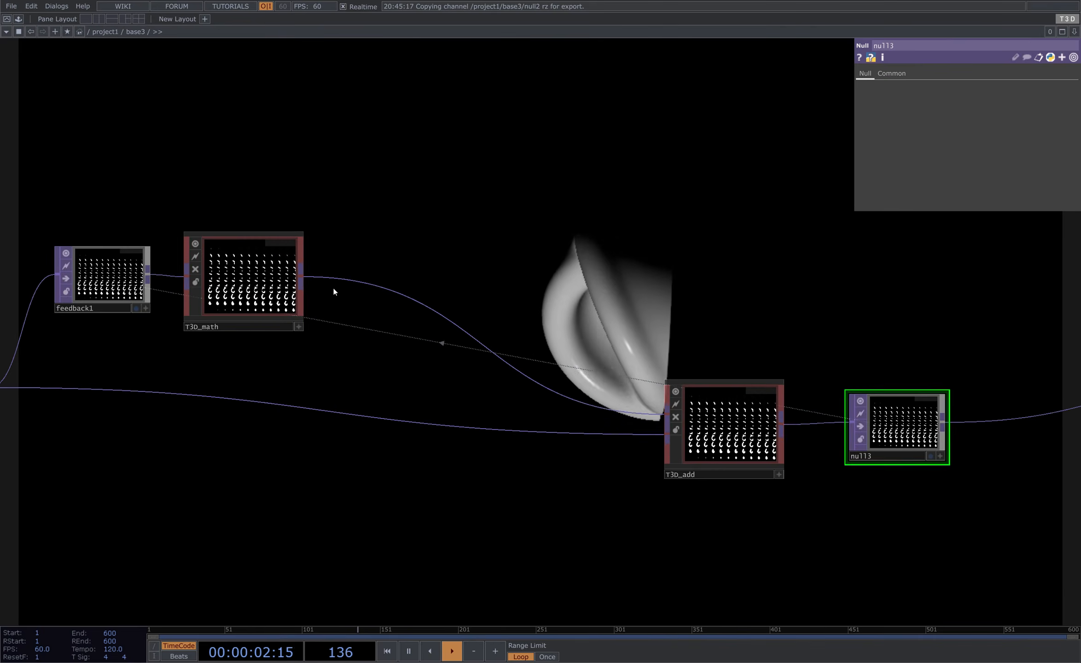
- Insert a T3D Blur between the T3D math and the T3D add
left_click(300, 278)
key("Tab")
type("b")
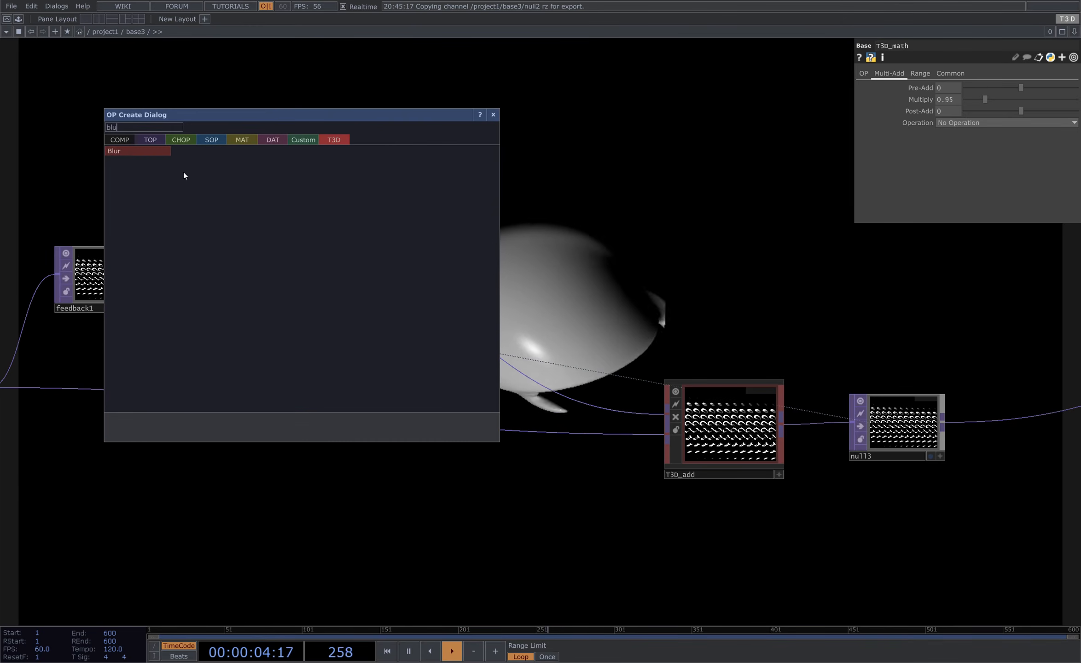
left_click(162, 149)
left_click(453, 309)
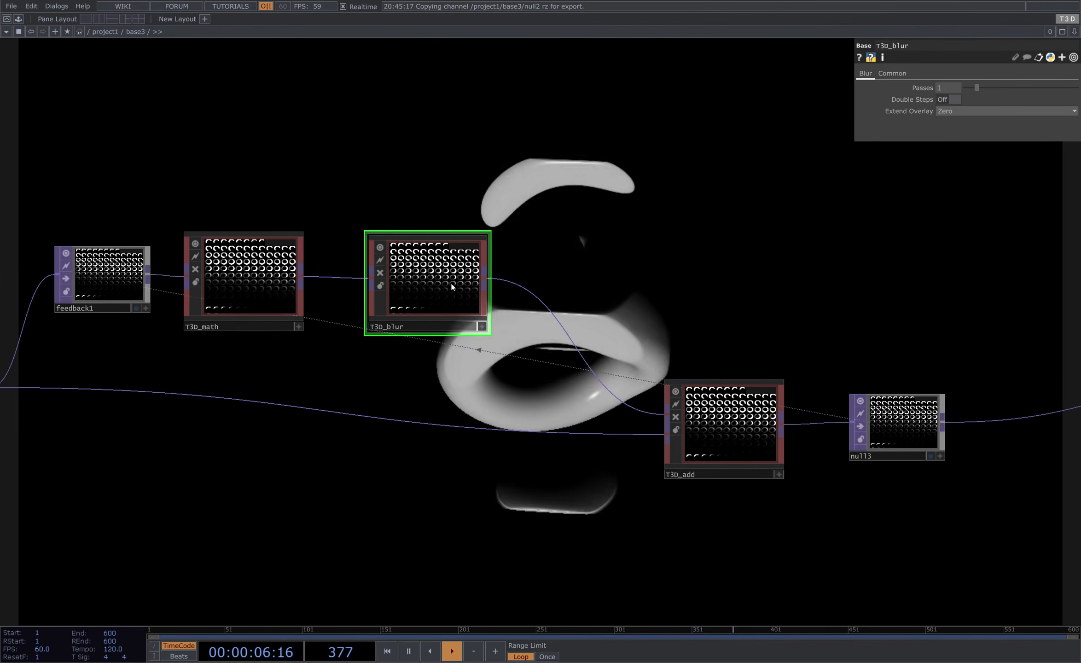
- Review the blur's Extend Overlay options and the rendered output of the network
left_click_drag(819, 171, 786, 174)
scroll(500, 271, "down", 3)
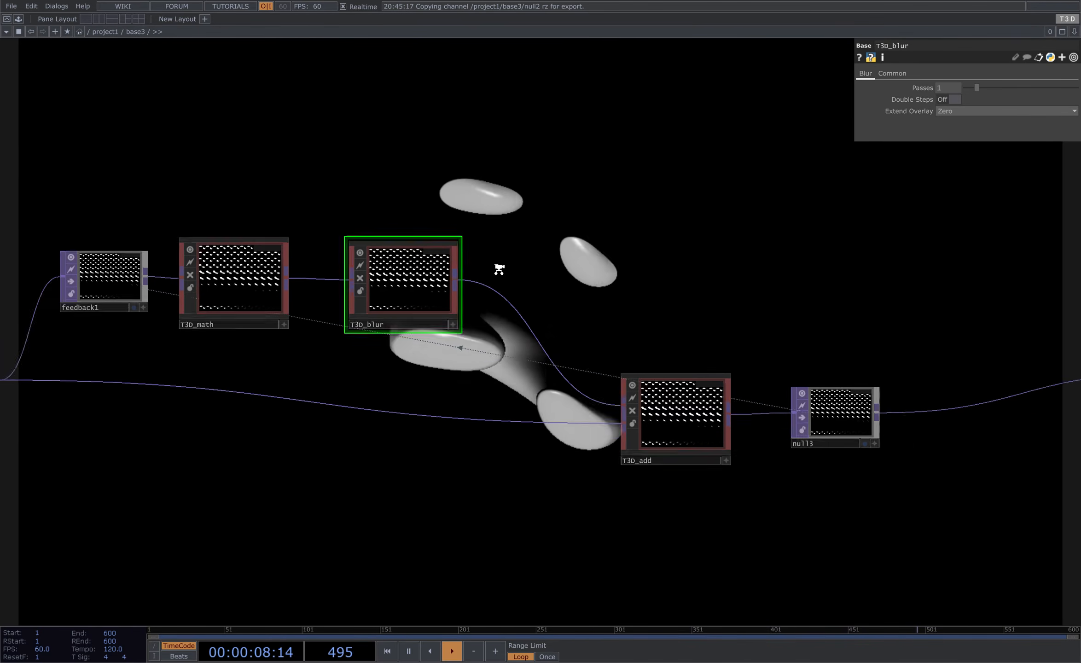
left_click_drag(531, 185, 510, 259)
left_click(948, 111)
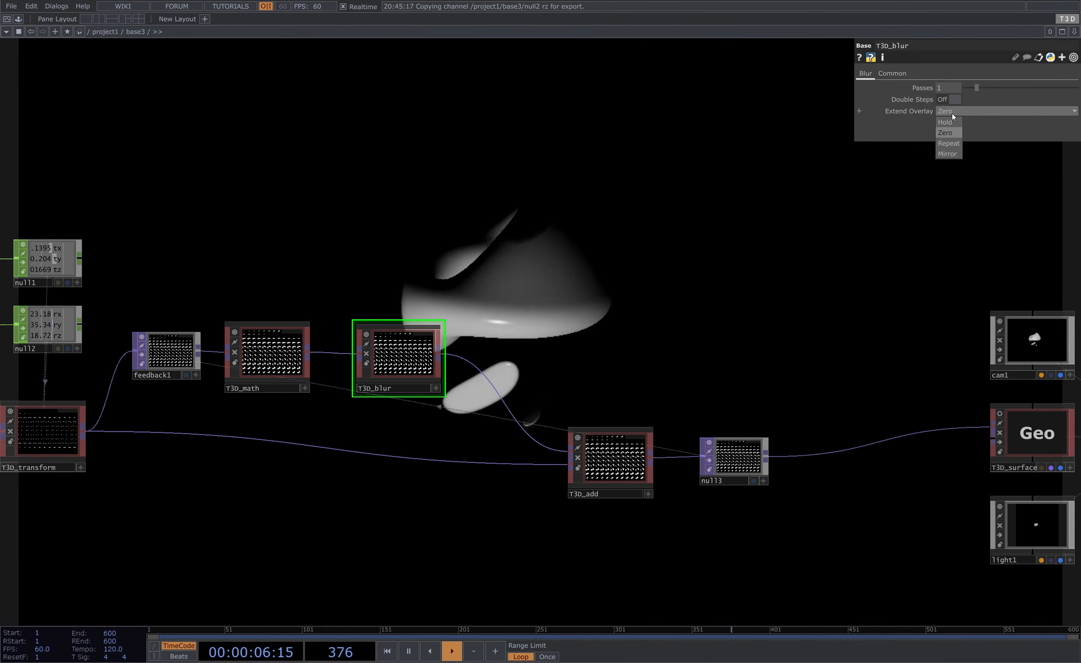
left_click(952, 114)
scroll(916, 154, "down", 3)
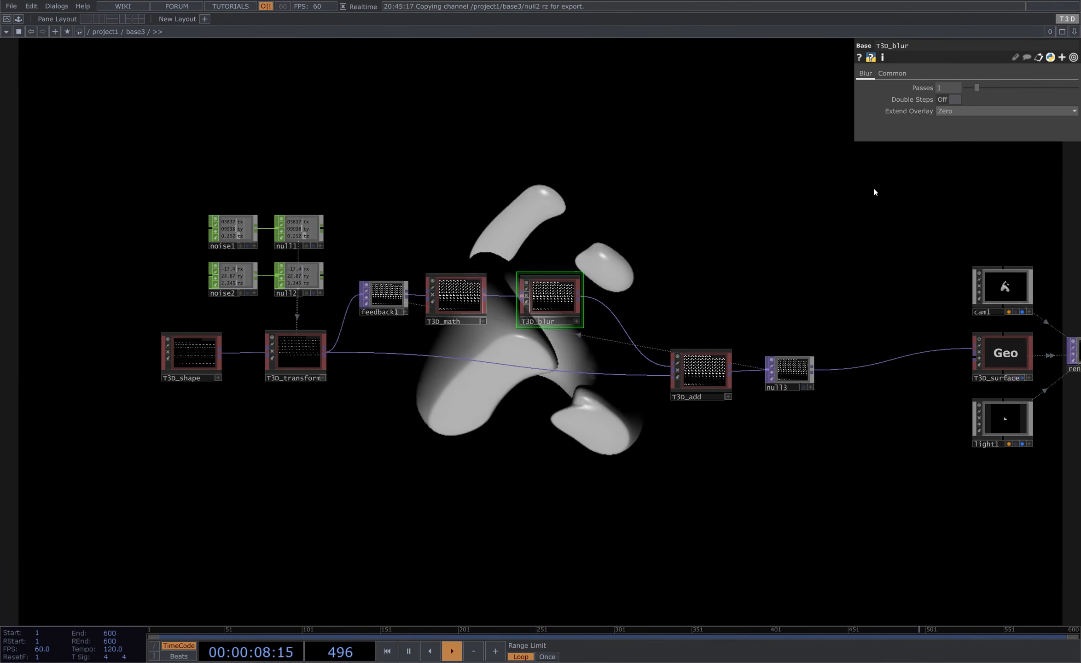
left_click_drag(828, 212, 642, 273)
left_click_drag(819, 246, 769, 225)
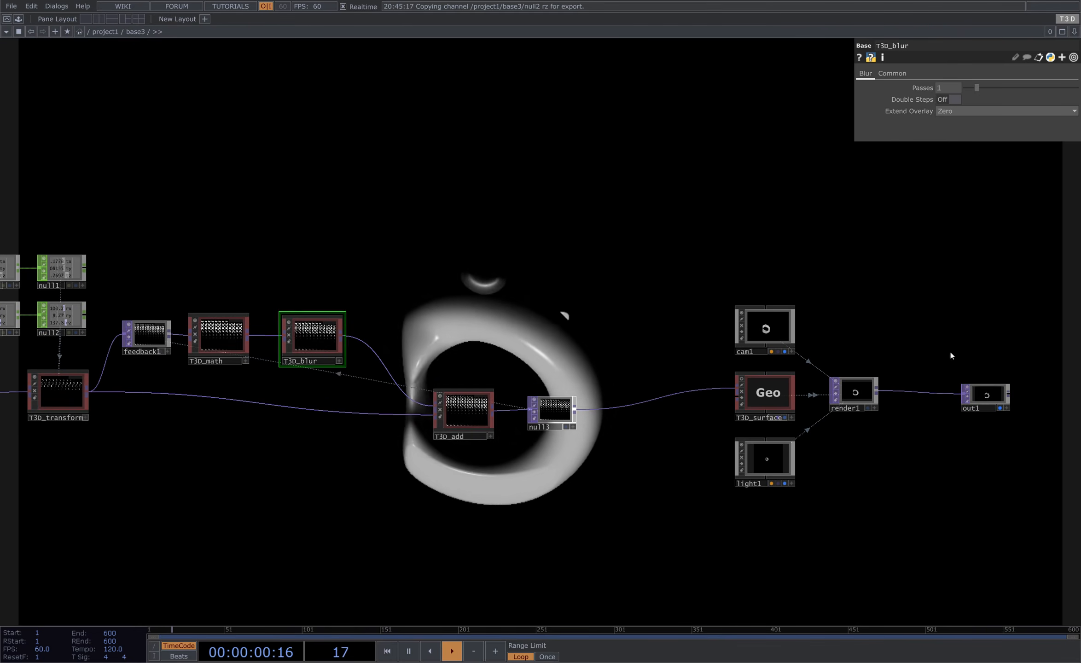
left_click_drag(973, 394, 855, 393)
left_click_drag(357, 282, 476, 233)
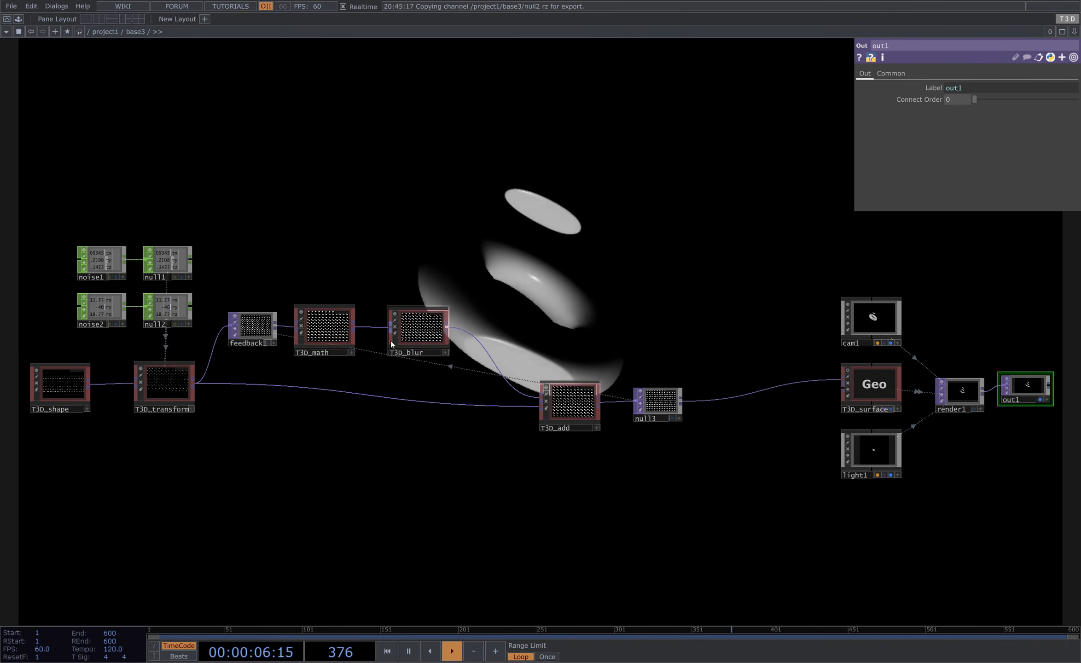
- Set the T3D blur's Extend Overlay to Zero
left_click(407, 331)
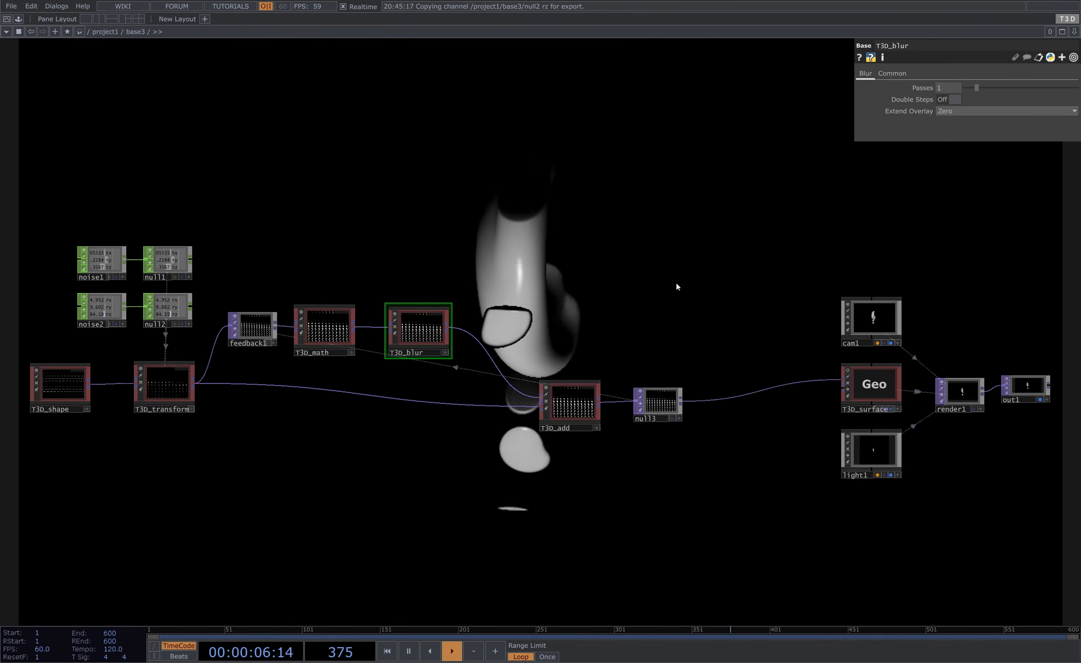
scroll(373, 355, "up", 3)
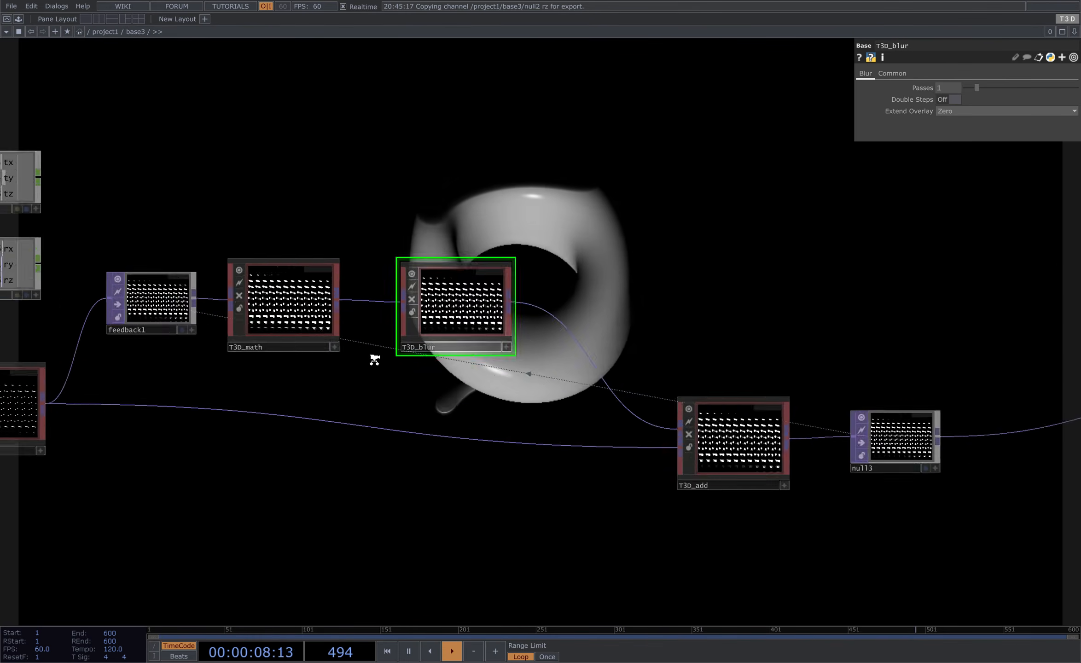
scroll(548, 251, "down", 2)
left_click(962, 112)
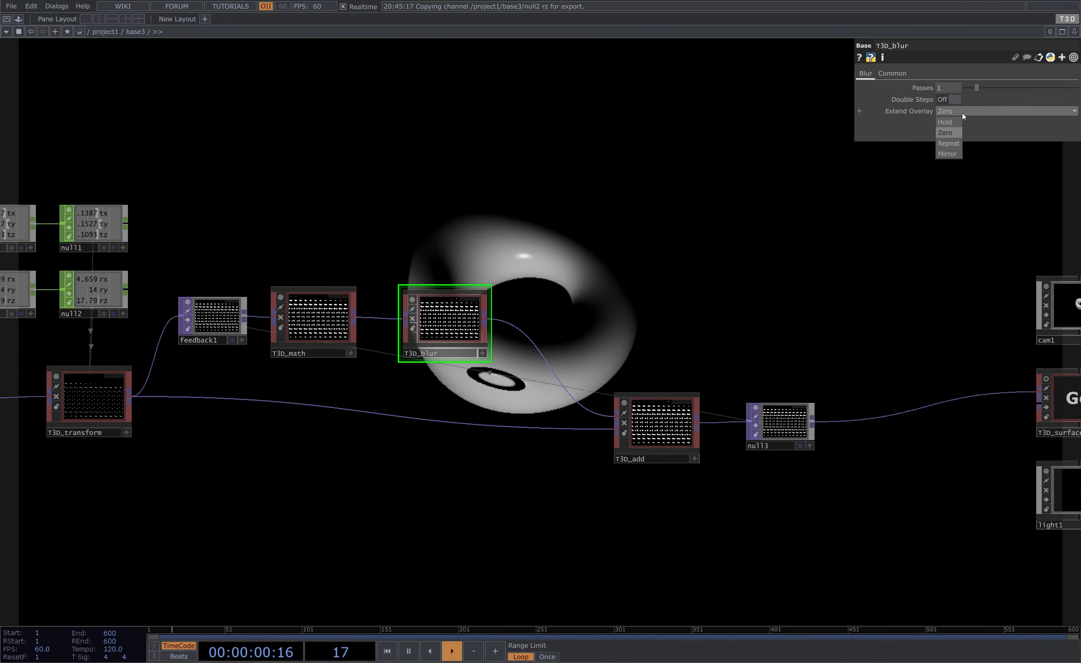
left_click(943, 133)
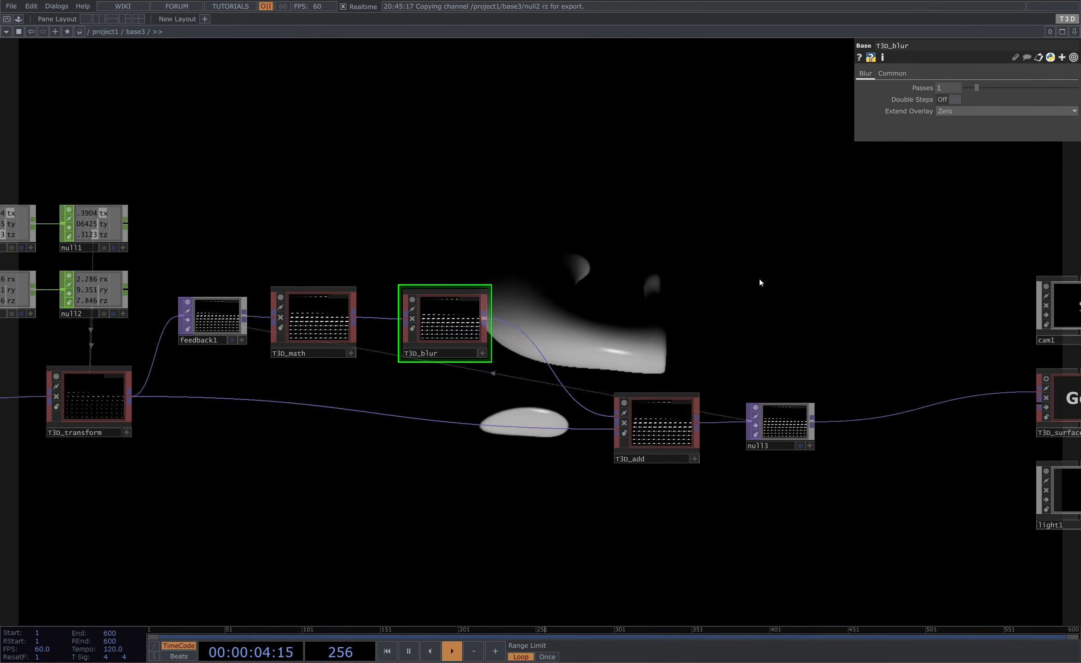
- Move the nodes into a tidy row from noises through render to out
left_click_drag(760, 283, 504, 227)
scroll(470, 299, "down", 2)
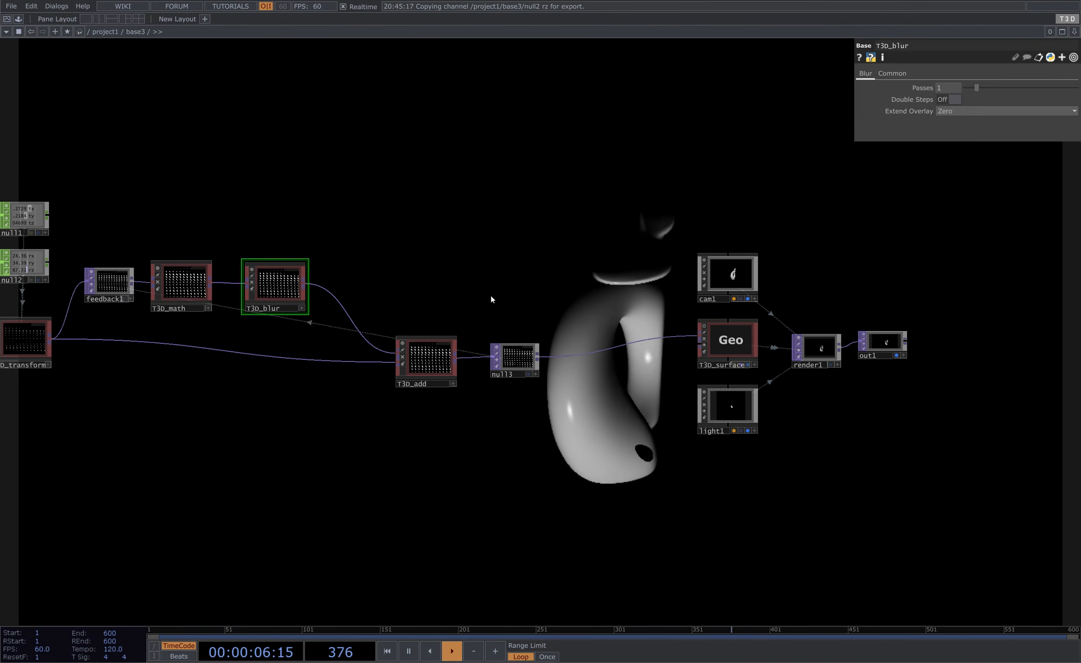
left_click_drag(490, 296, 660, 310)
right_click_drag(81, 164, 691, 412)
left_click_drag(703, 372, 758, 363)
left_click(773, 304)
left_click_drag(676, 284, 405, 272)
left_click_drag(494, 261, 697, 302)
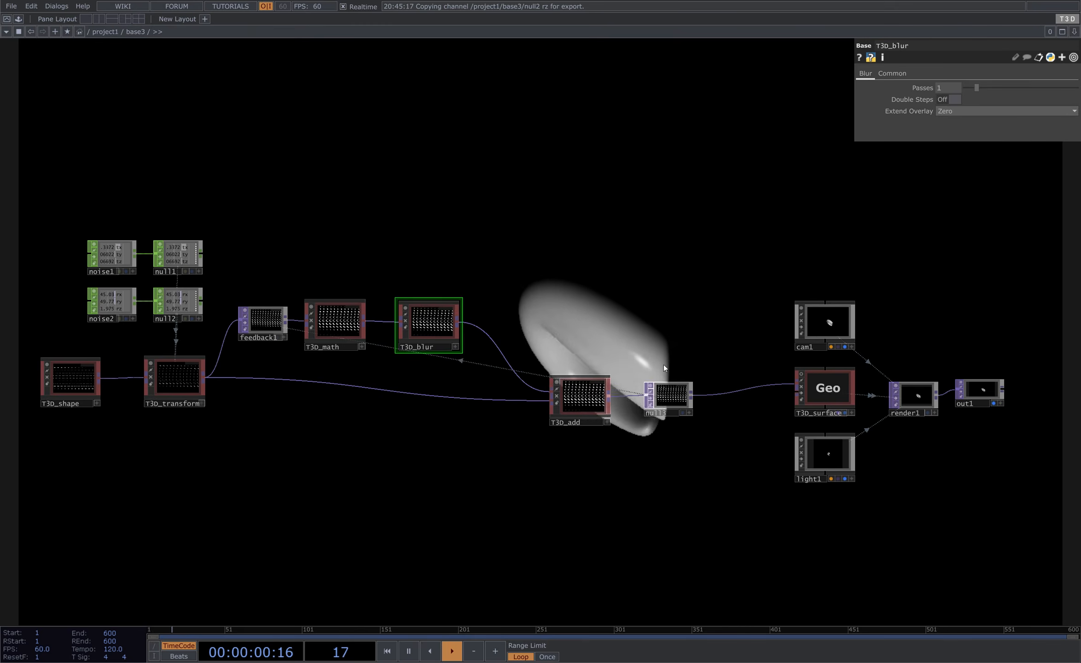
left_click_drag(641, 332, 639, 294)
left_click_drag(723, 381, 683, 363)
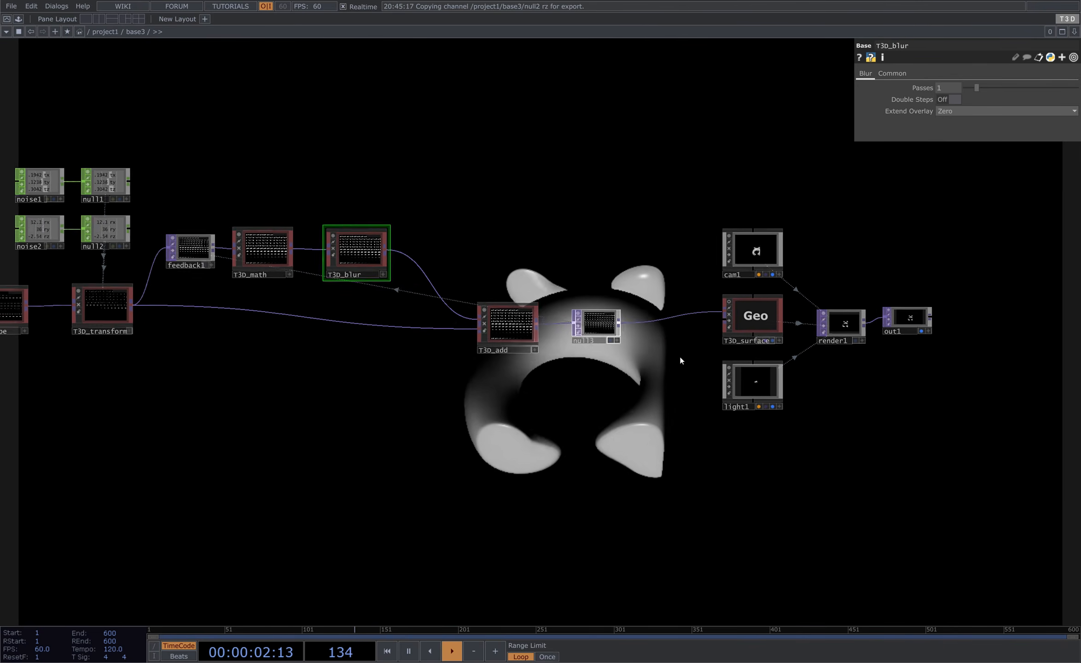
- Create a T3D Noise node below the surface node in the network
right_click_drag(649, 178, 947, 414)
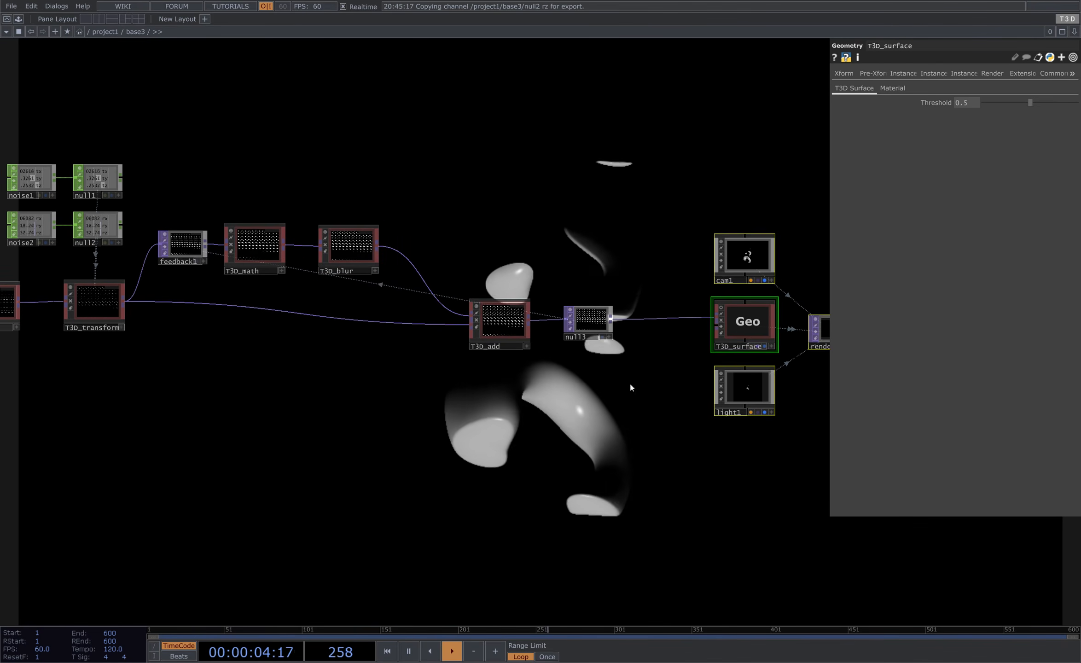
left_click_drag(565, 357, 525, 341)
key("Tab")
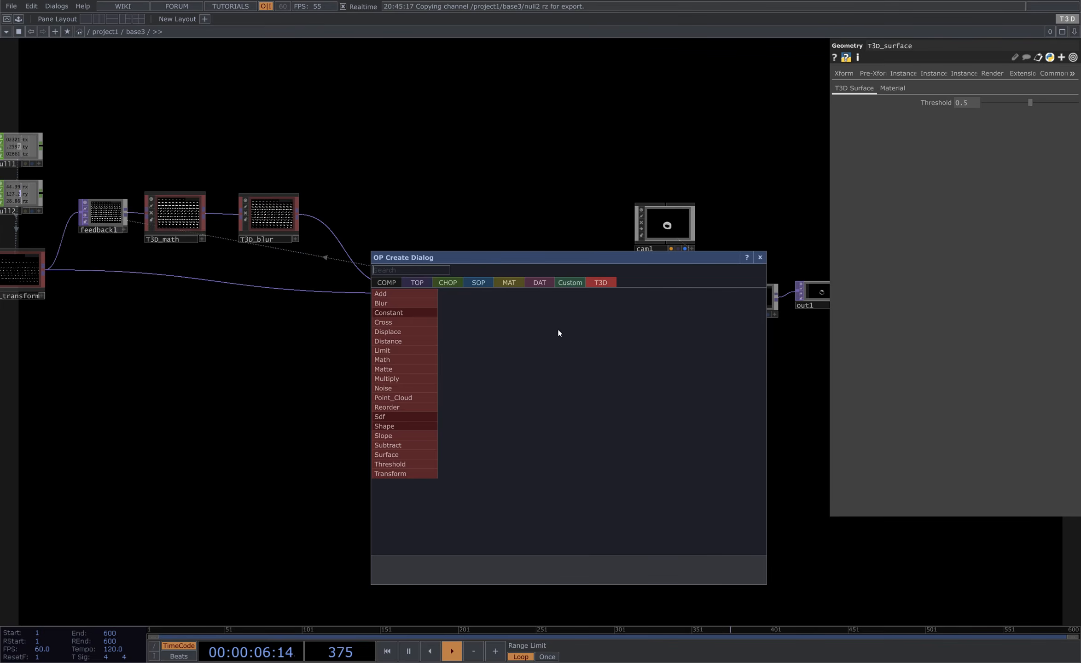
type("noise")
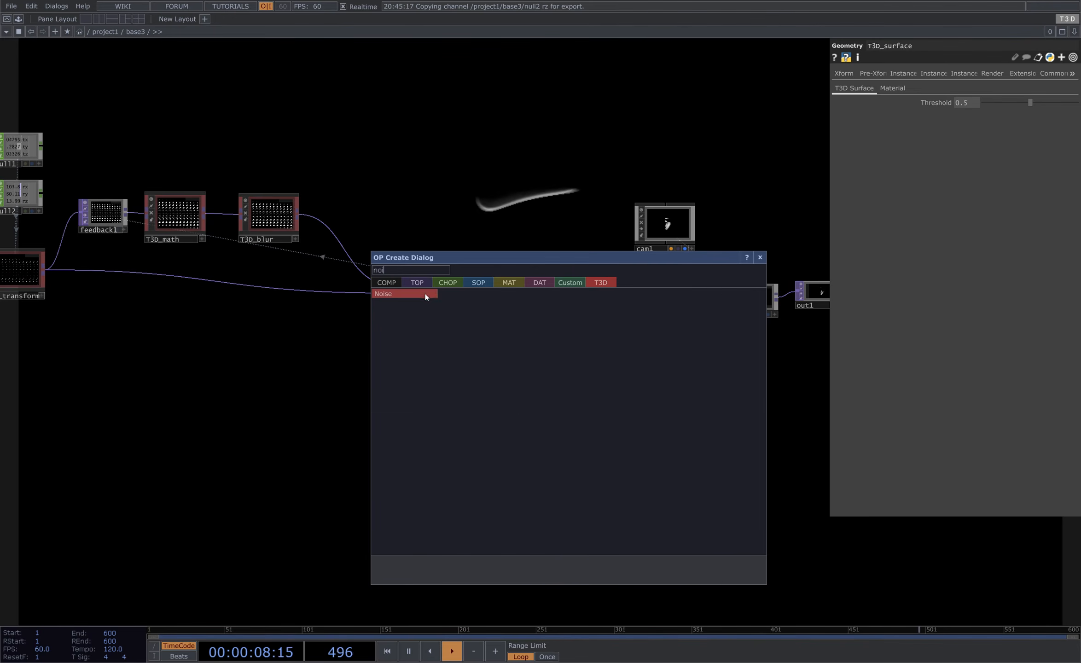
left_click(425, 293)
left_click(487, 385)
scroll(553, 386, "up", 5)
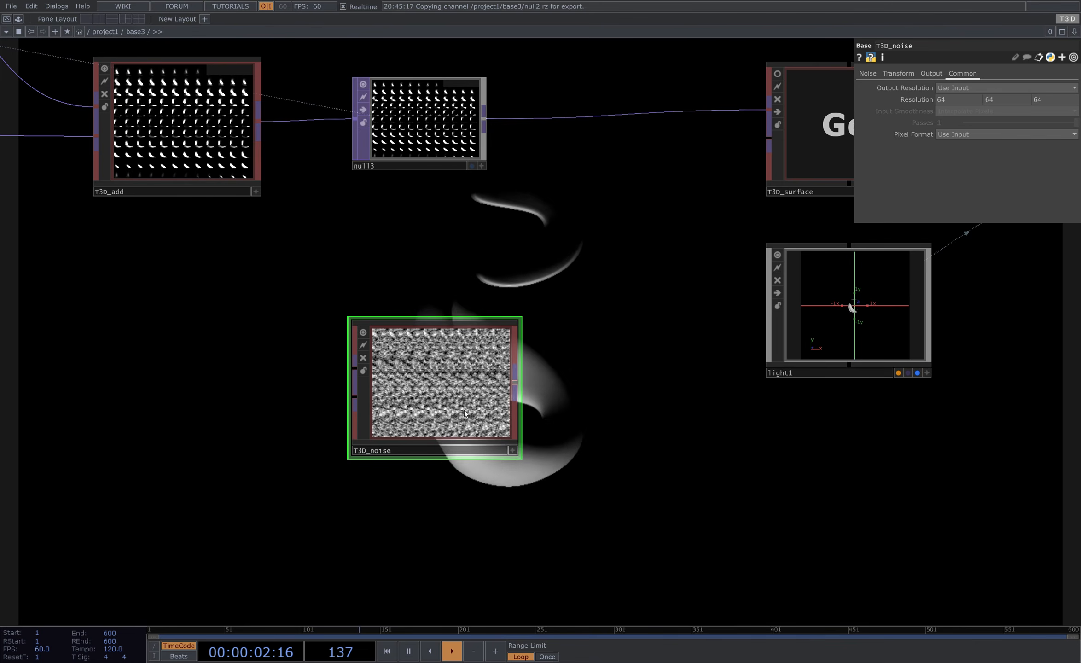
- Turn off Monochrome on the T3D noise
left_click_drag(714, 177, 618, 235)
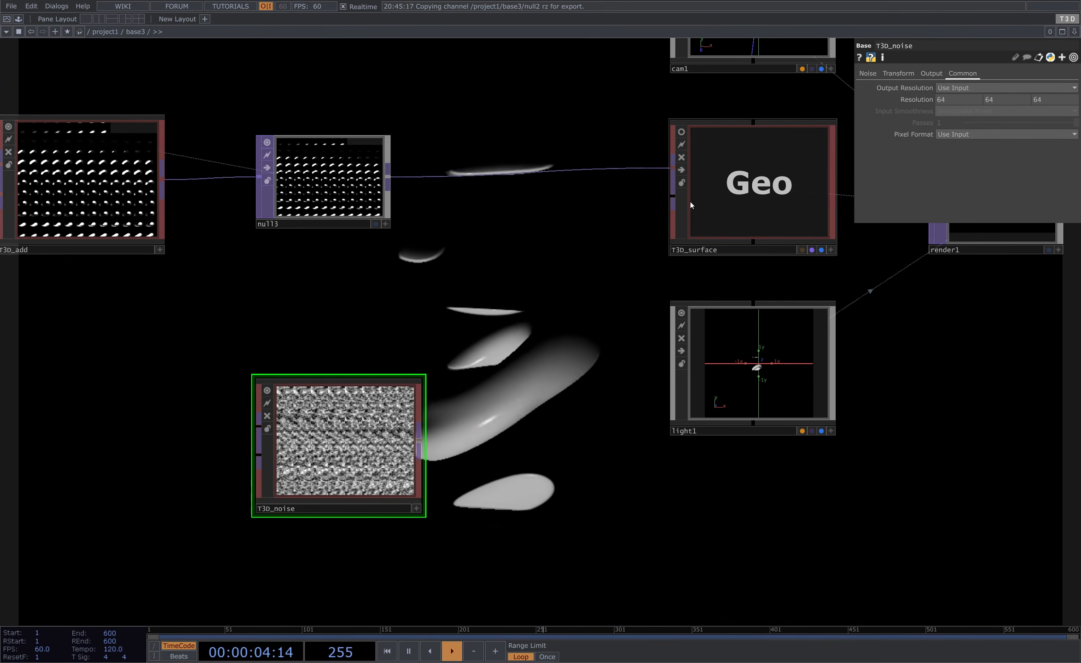
left_click(868, 73)
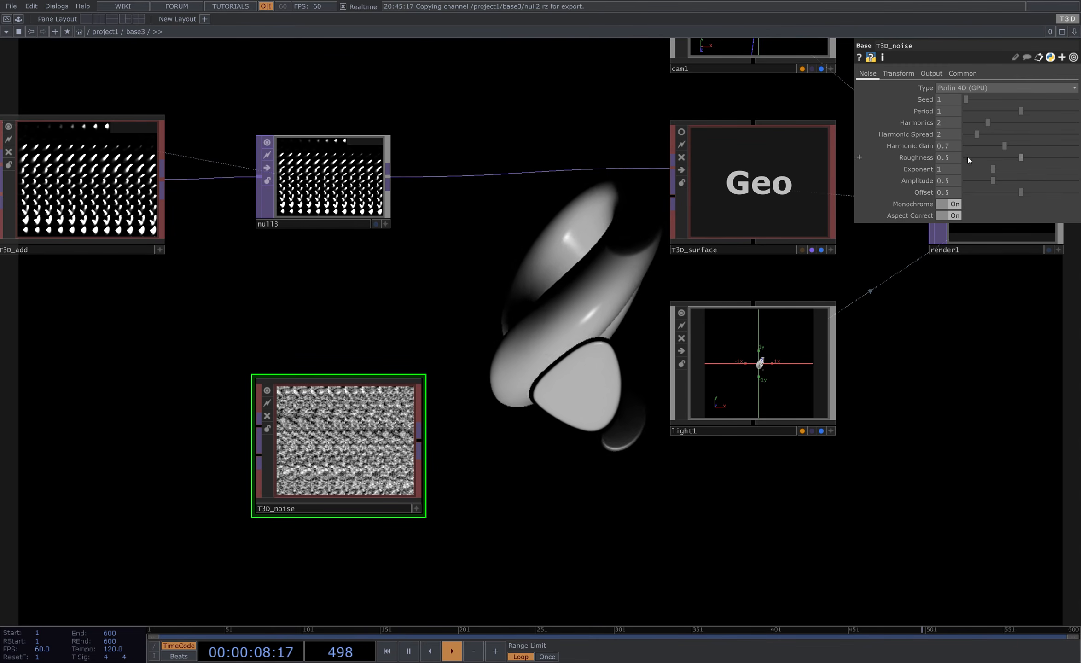
left_click(951, 206)
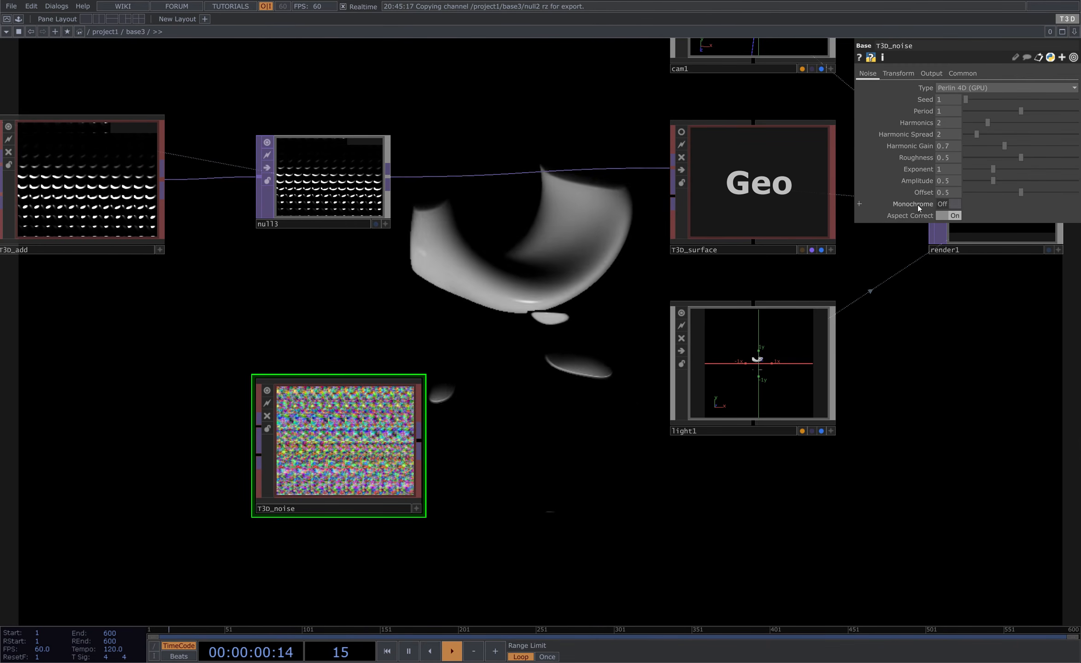
- Set the T3D noise's resolution to 128 by 128 by 128
left_click(971, 74)
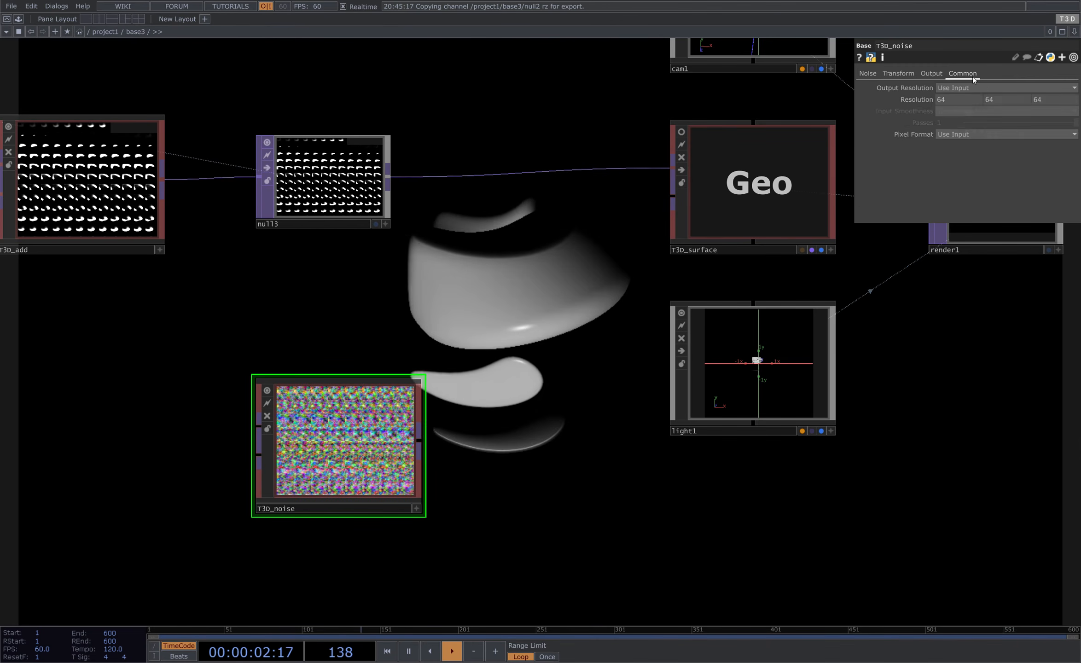
left_click(961, 99)
type("128")
key("Tab")
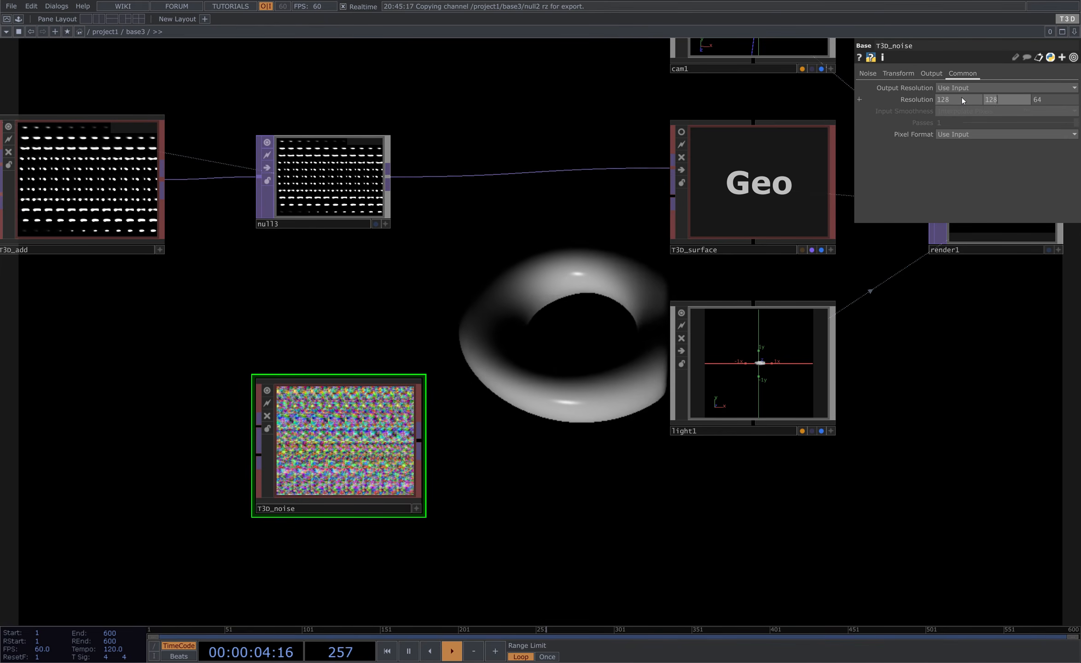
type("128")
key("Tab")
type("128")
- Wire the T3D noise into the T3D surface's second input and set the noise Period to 2
left_click(872, 73)
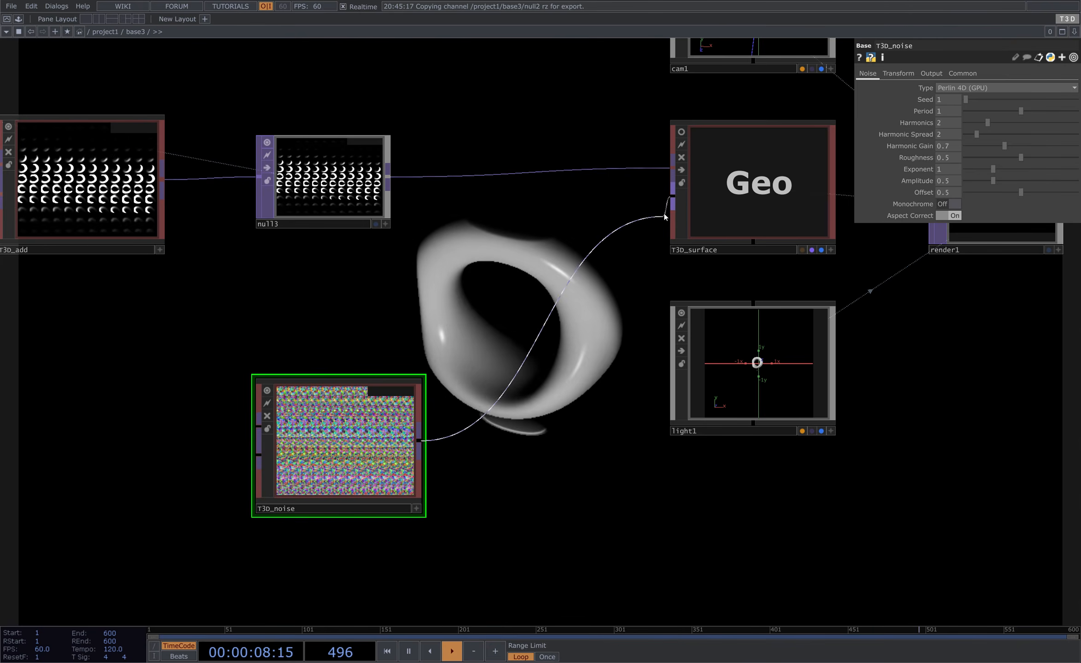
left_click_drag(663, 212, 666, 201)
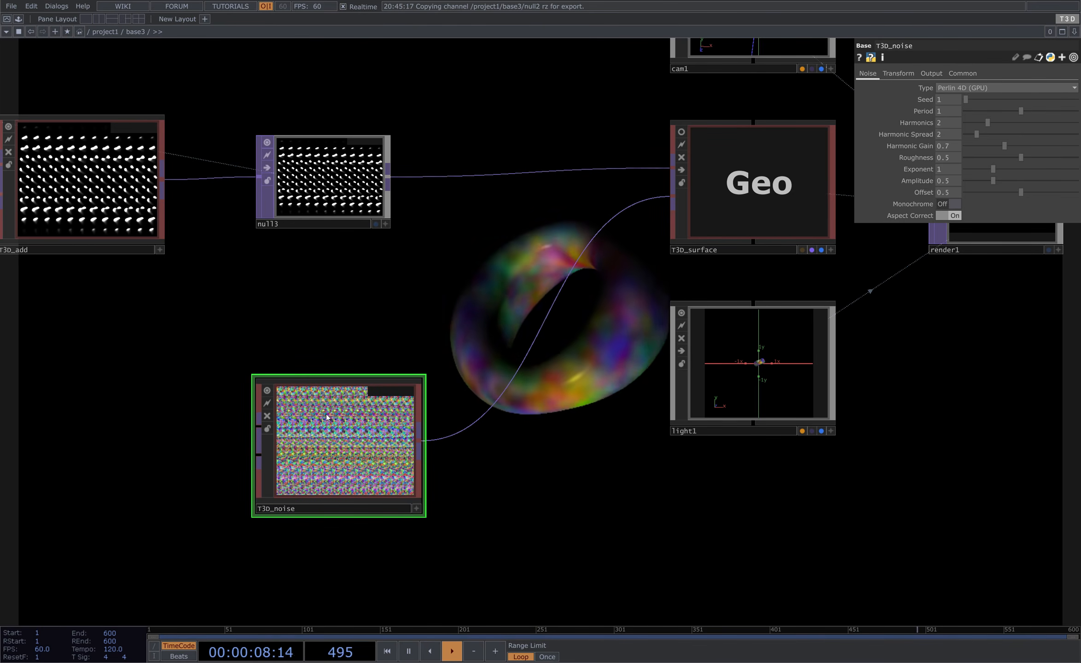
left_click_drag(415, 275, 438, 229)
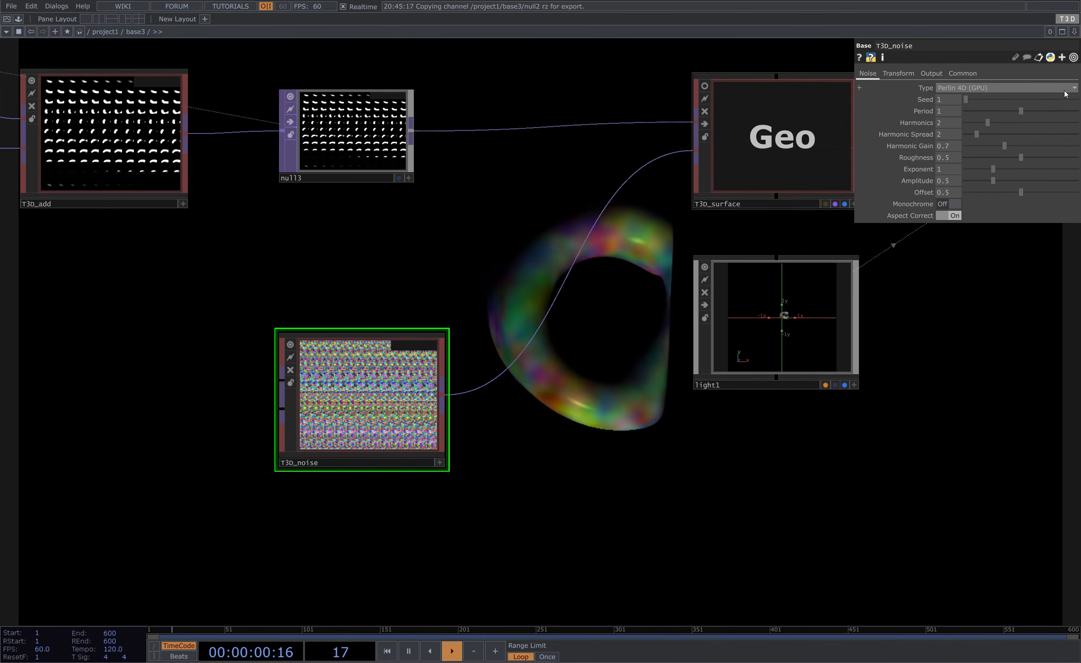
left_click(948, 113)
type("2")
key("Return")
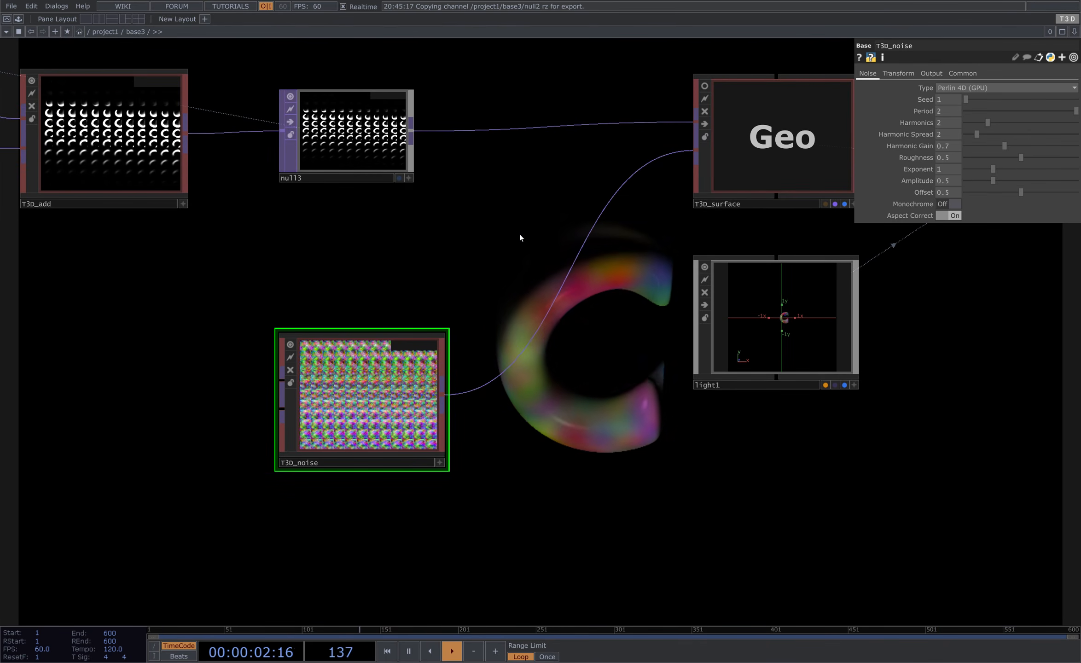
- Switch off the T3D noise node's viewer
left_click_drag(1022, 122, 1011, 121)
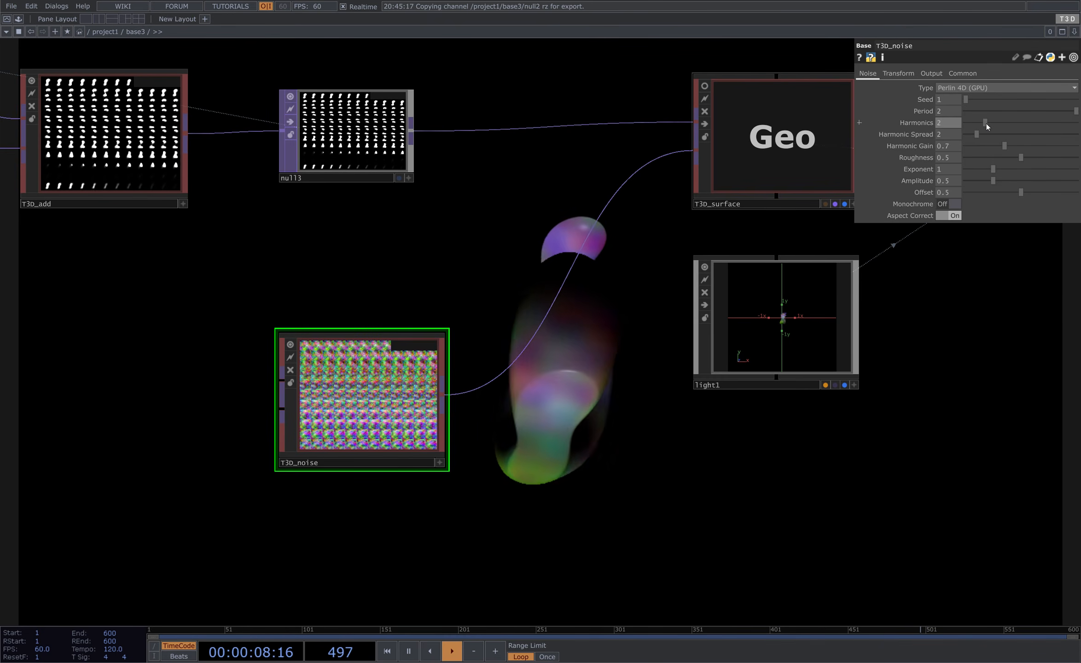
left_click_drag(987, 123, 986, 123)
left_click(289, 345)
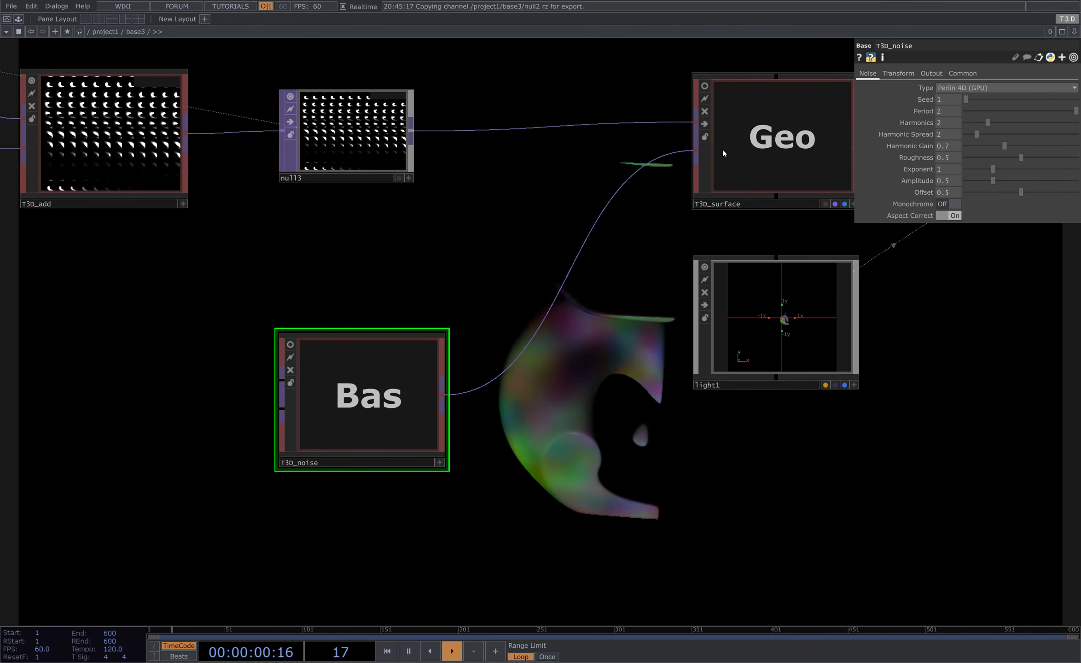
- Set the T3D surface material's Color Lookup to Normal
left_click(732, 159)
left_click(895, 89)
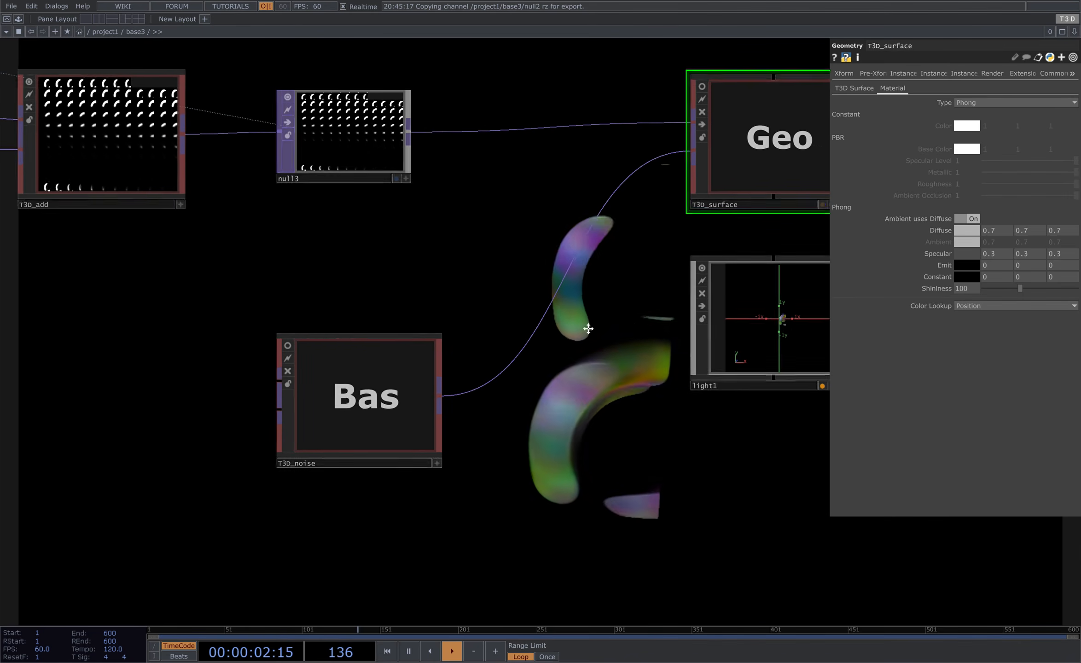
left_click_drag(681, 207, 465, 233)
left_click_drag(586, 259, 427, 194)
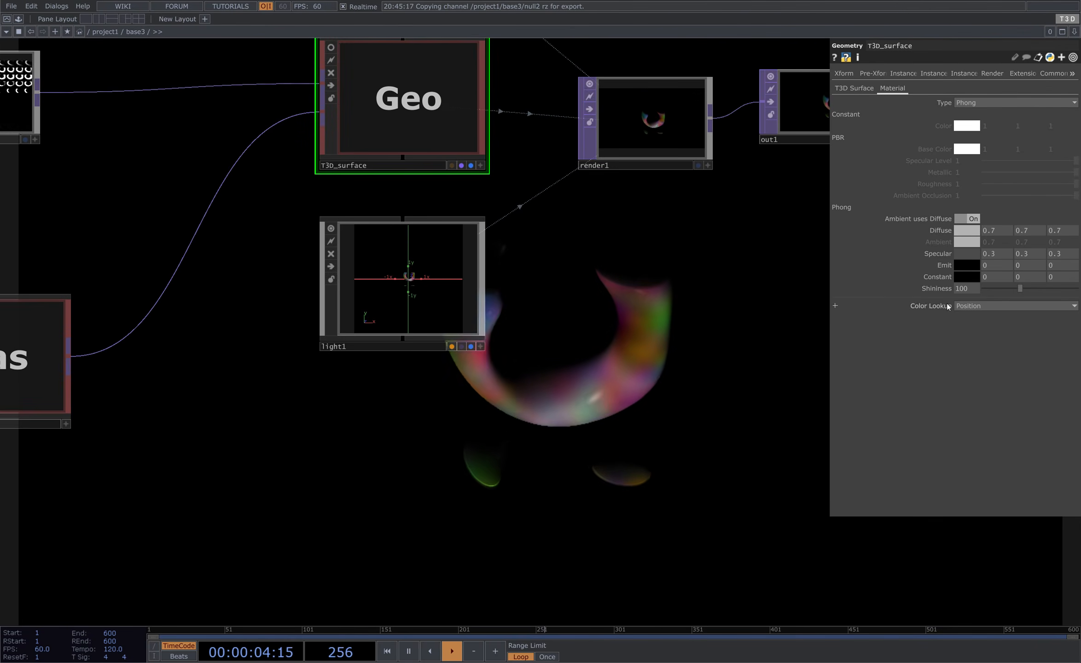
left_click_drag(544, 268, 246, 128)
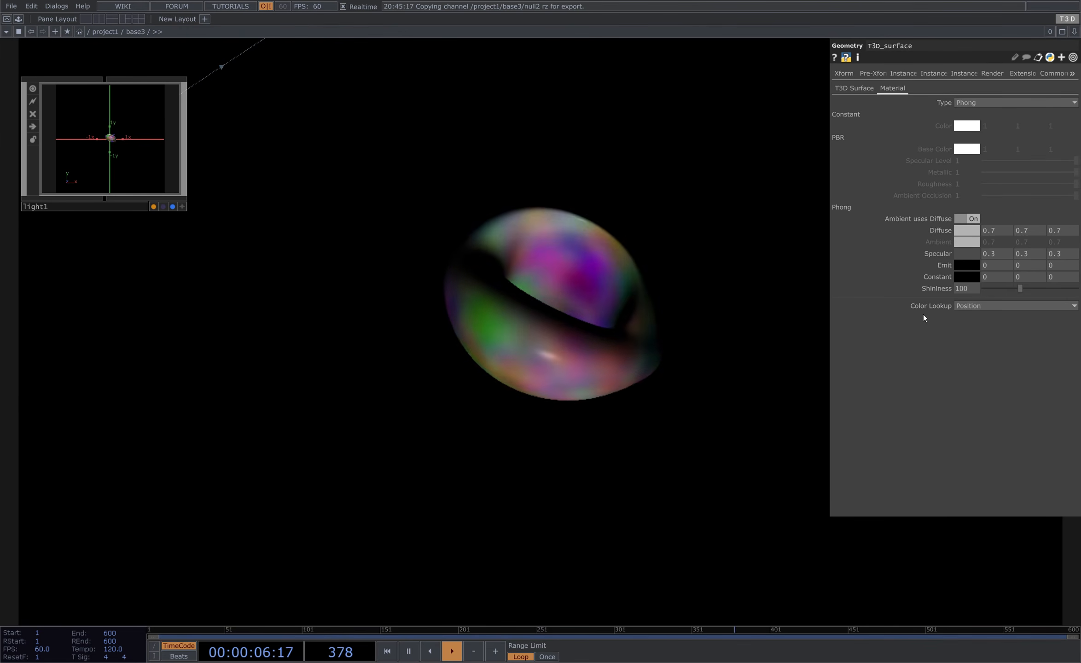
left_click(981, 308)
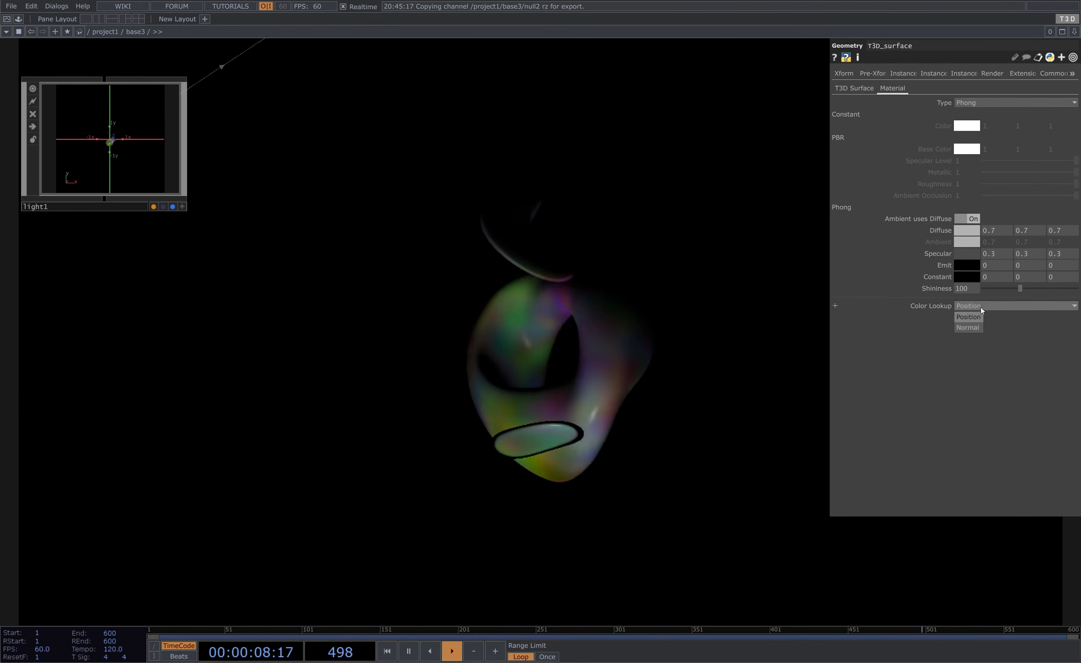
left_click_drag(532, 335, 826, 315)
scroll(497, 323, "down", 3)
left_click_drag(498, 324, 576, 353)
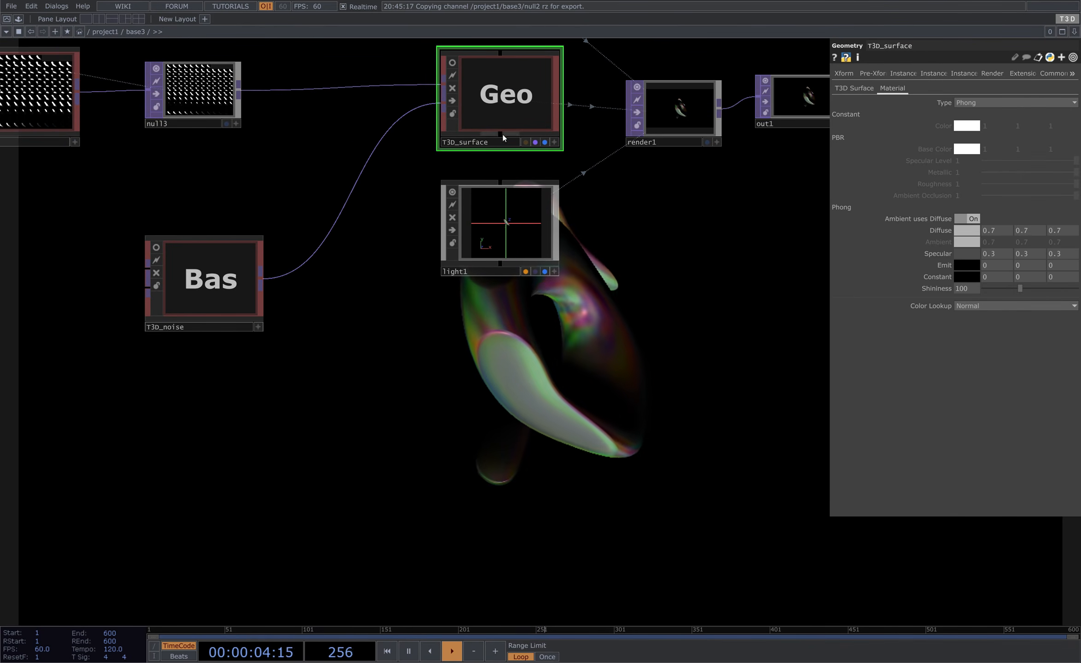
left_click_drag(374, 254, 522, 182)
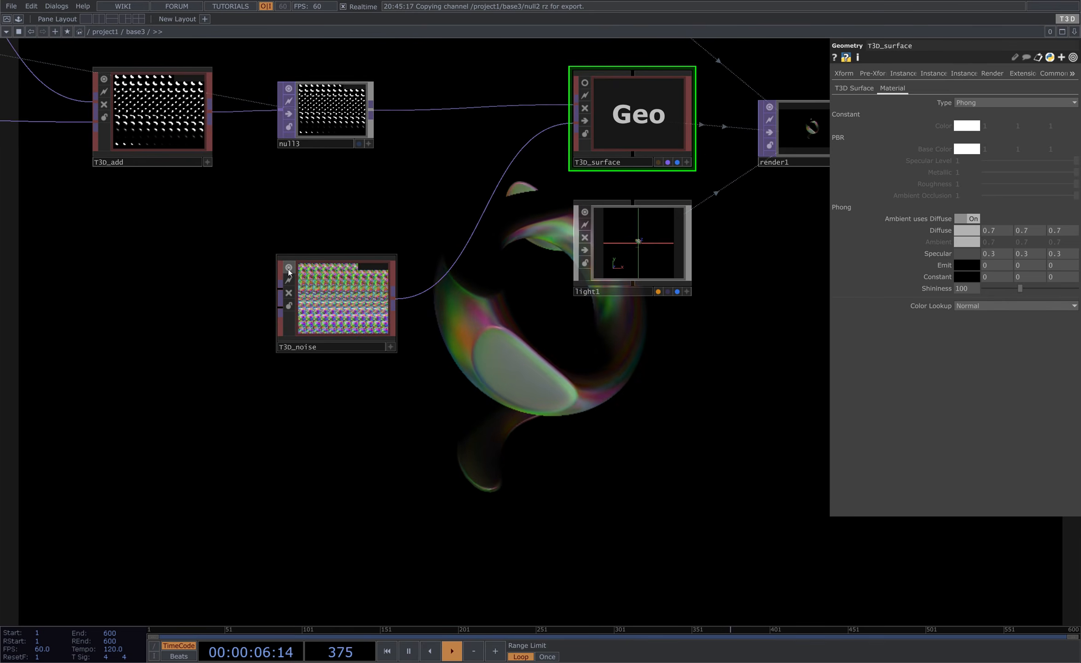
scroll(652, 111, "up", 2)
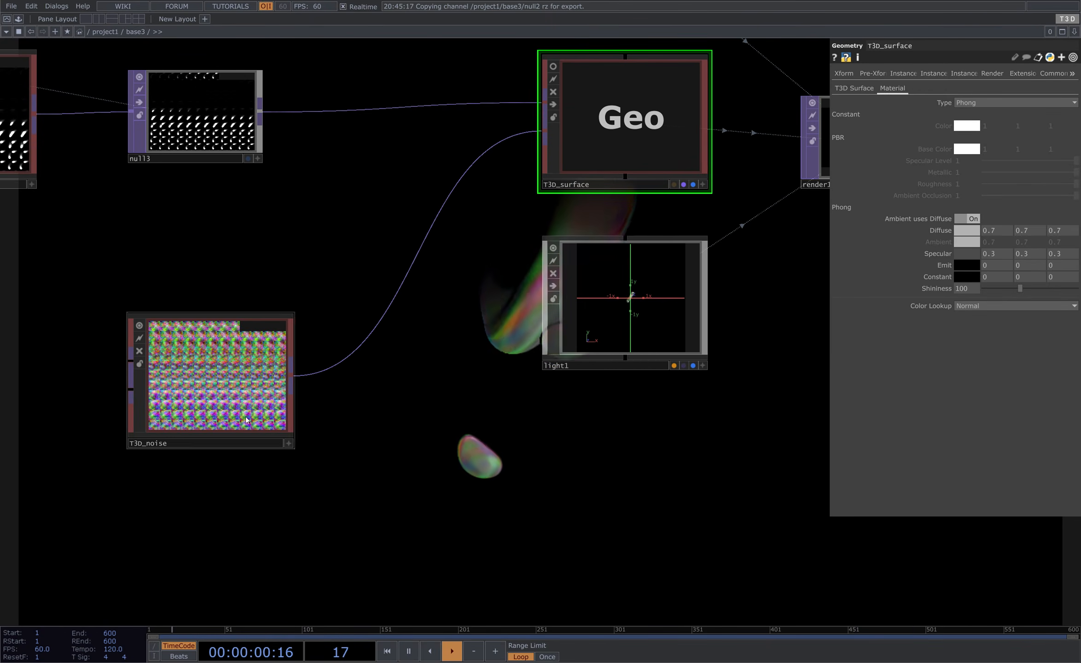
scroll(174, 401, "up", 2)
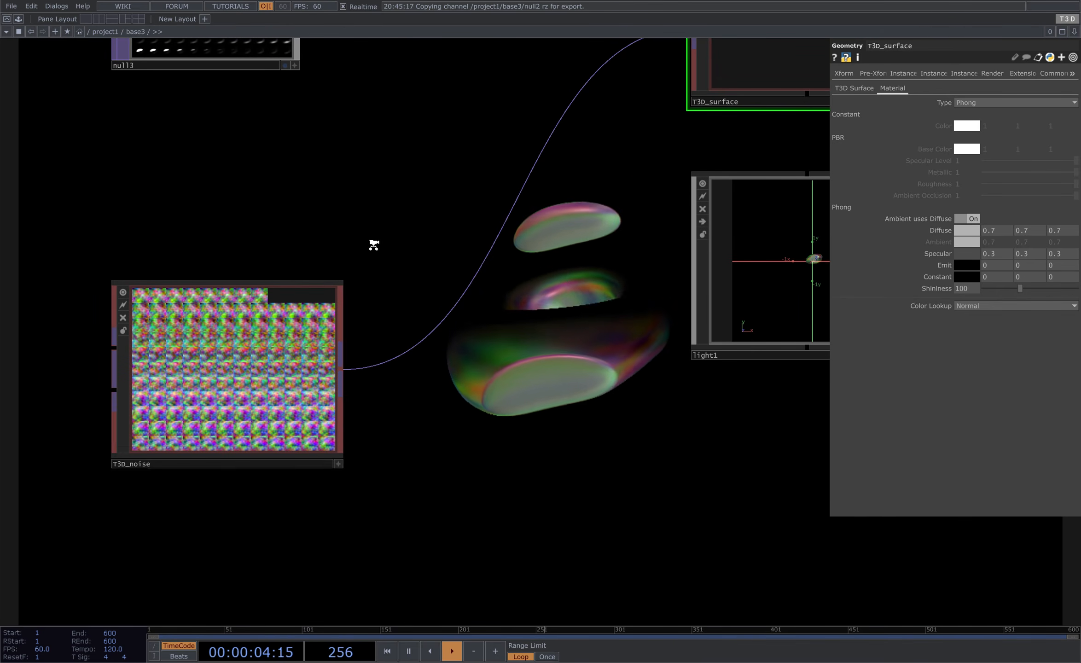
scroll(371, 241, "down", 2)
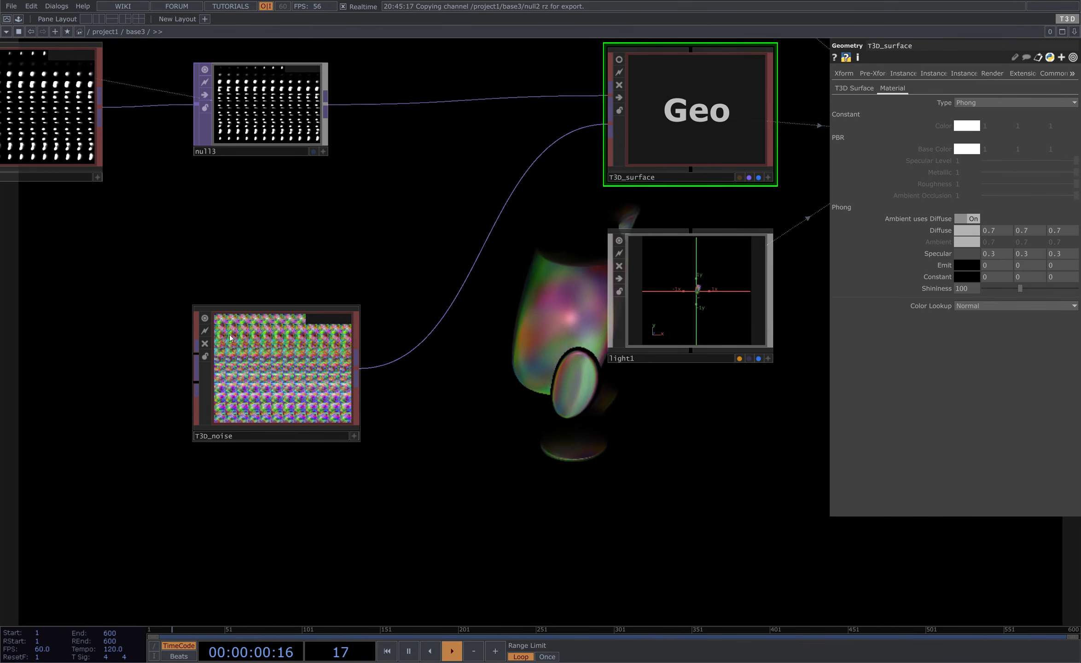
left_click(205, 318)
scroll(205, 318, "down", 5)
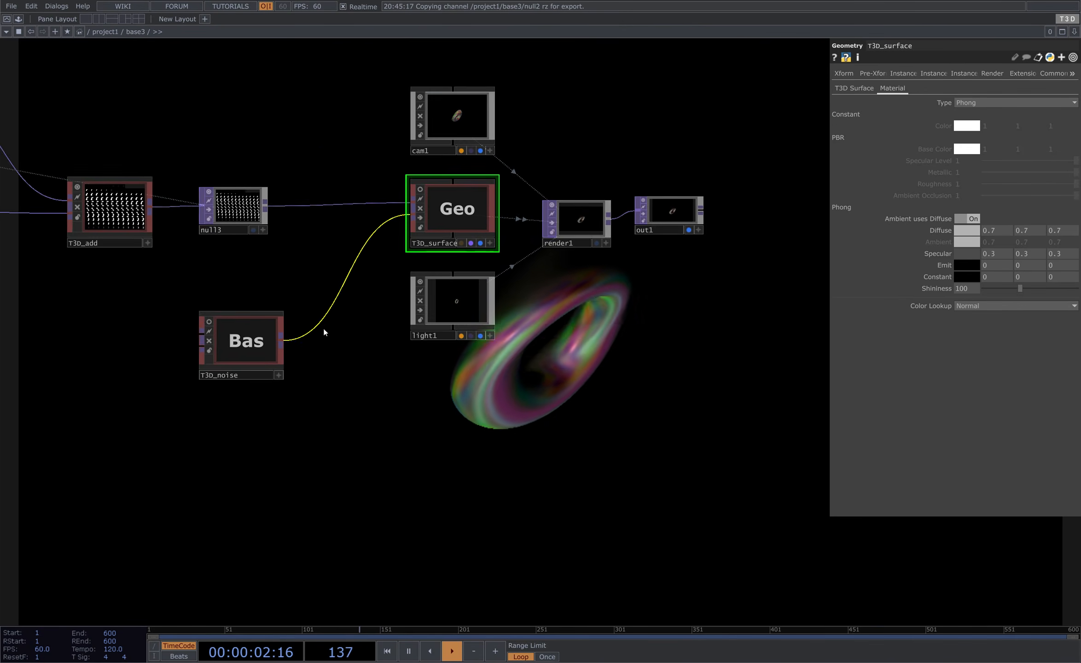
- Reposition the T3D noise node beneath null3
left_click_drag(324, 321, 336, 262)
left_click_drag(241, 311, 189, 311)
mouse_move(324, 351)
left_mouse_down()
mouse_move(244, 413)
mouse_move(322, 337)
left_mouse_up()
left_click_drag(572, 330, 663, 359)
scroll(539, 414, "down", 3)
scroll(512, 419, "down", 2)
scroll(693, 519, "down", 2)
scroll(702, 511, "up", 1)
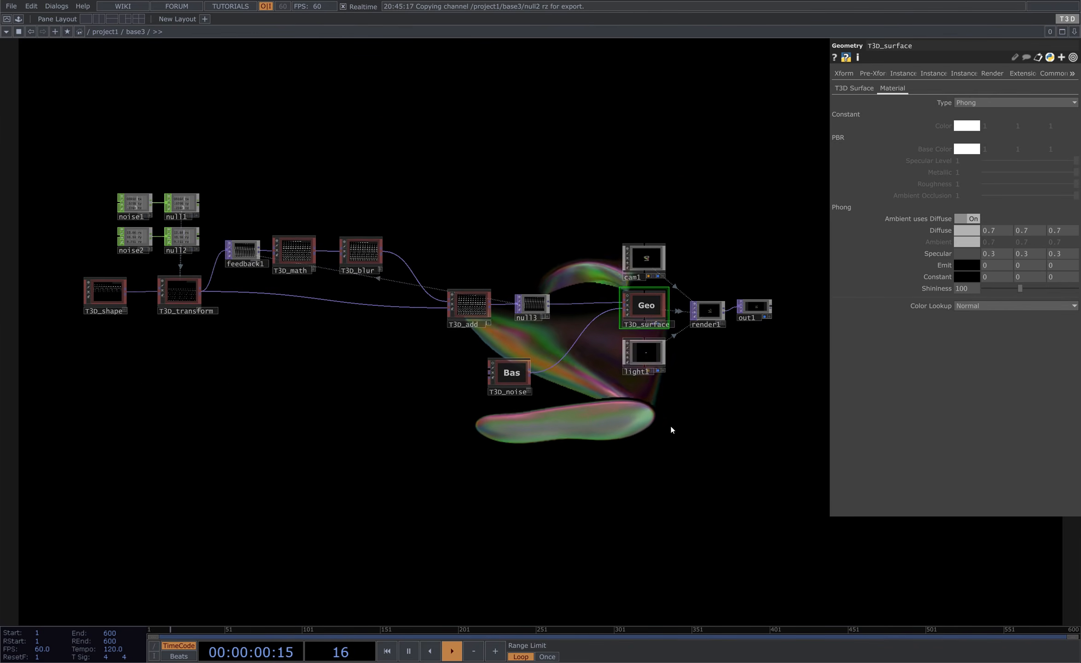
- Hide the parameter pane
key("p")
left_click_drag(547, 475, 552, 328)
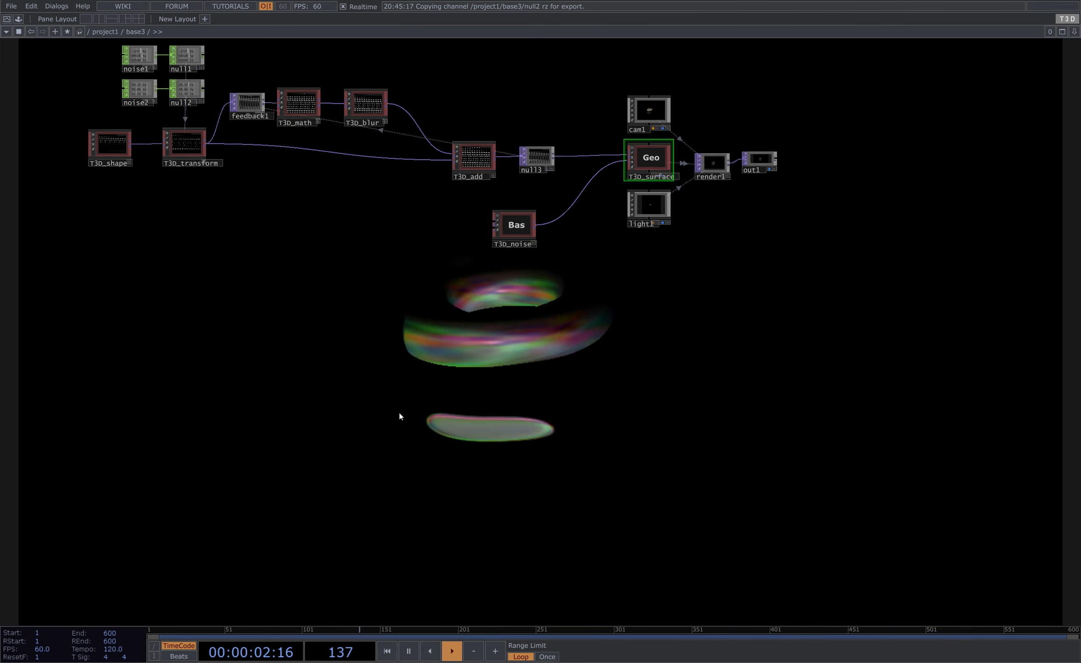
left_click_drag(369, 336, 379, 379)
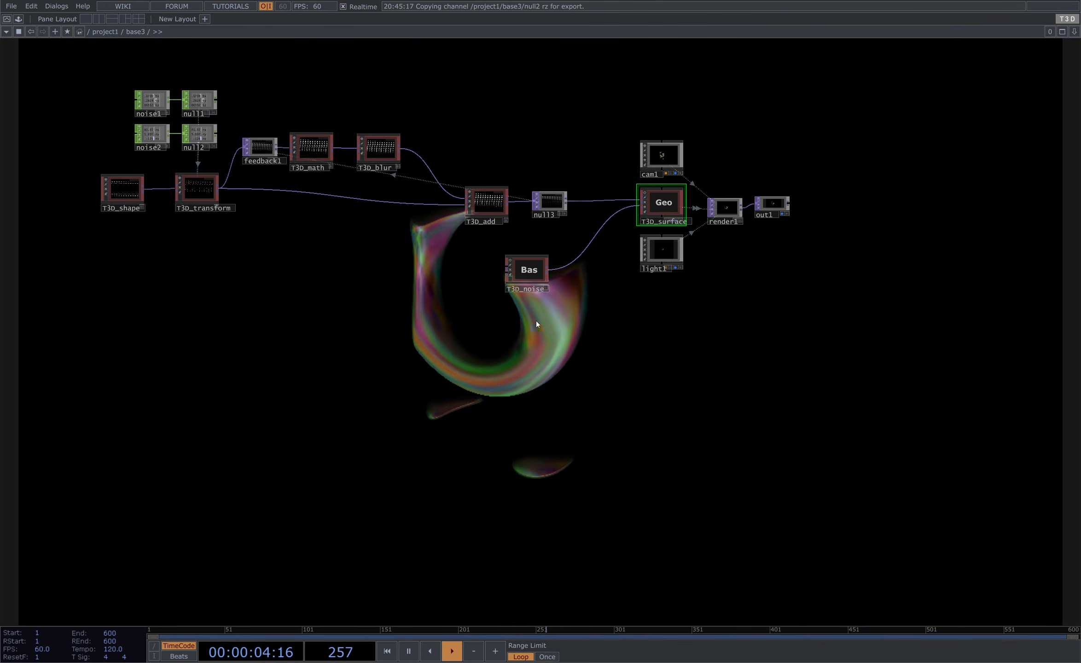
left_click_drag(537, 324, 435, 363)
key("Tab")
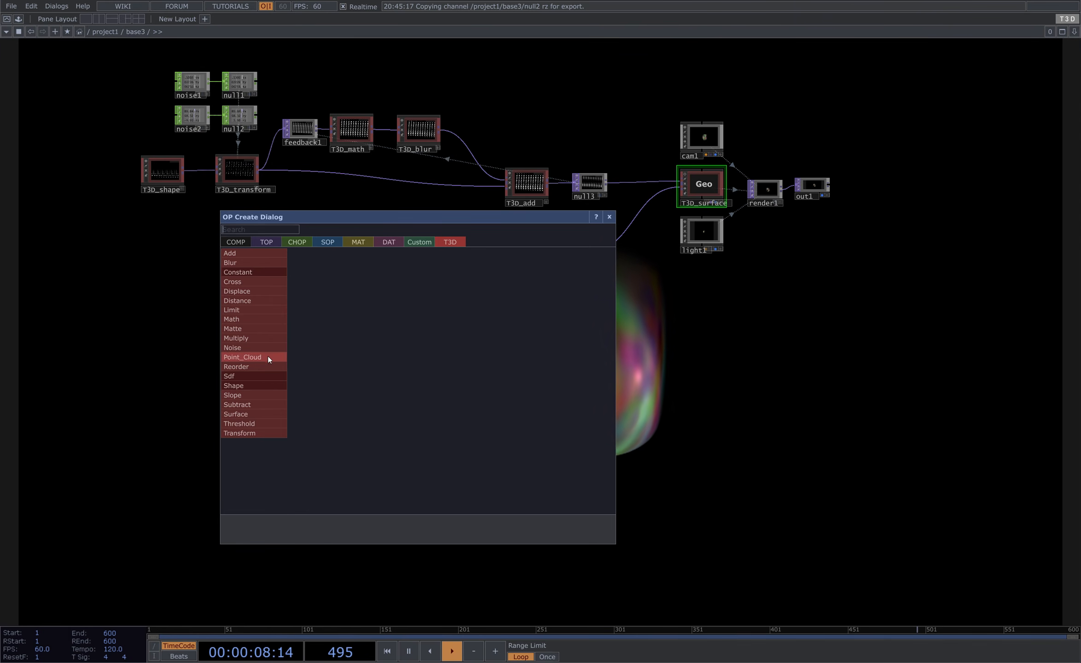
left_click(335, 242)
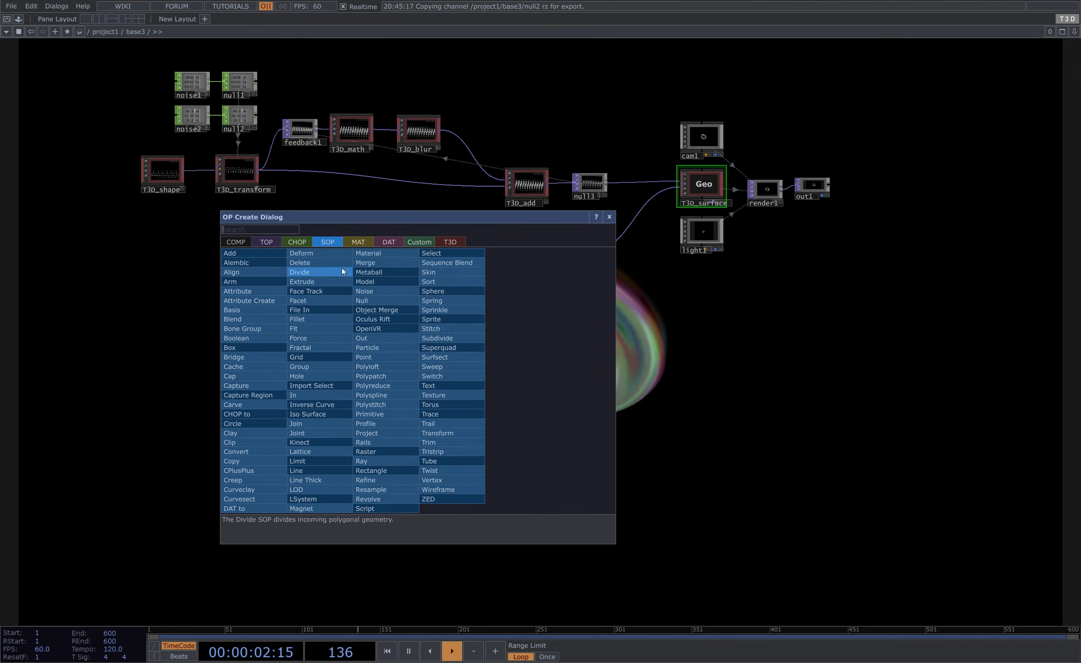
left_click(716, 399)
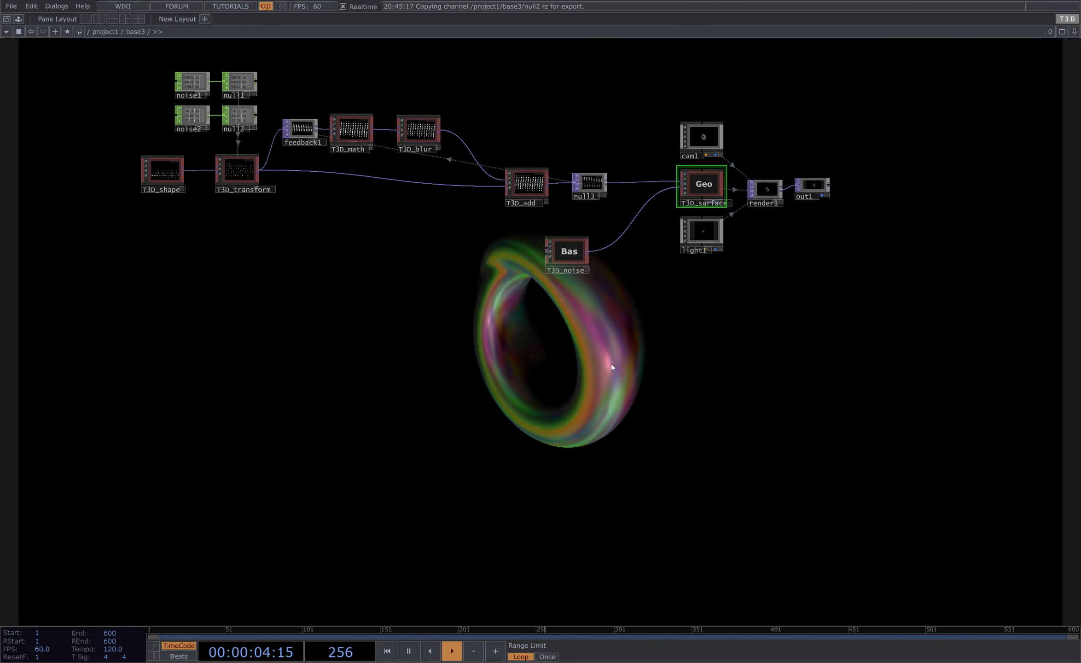
left_click_drag(611, 363, 452, 350)
key("Tab")
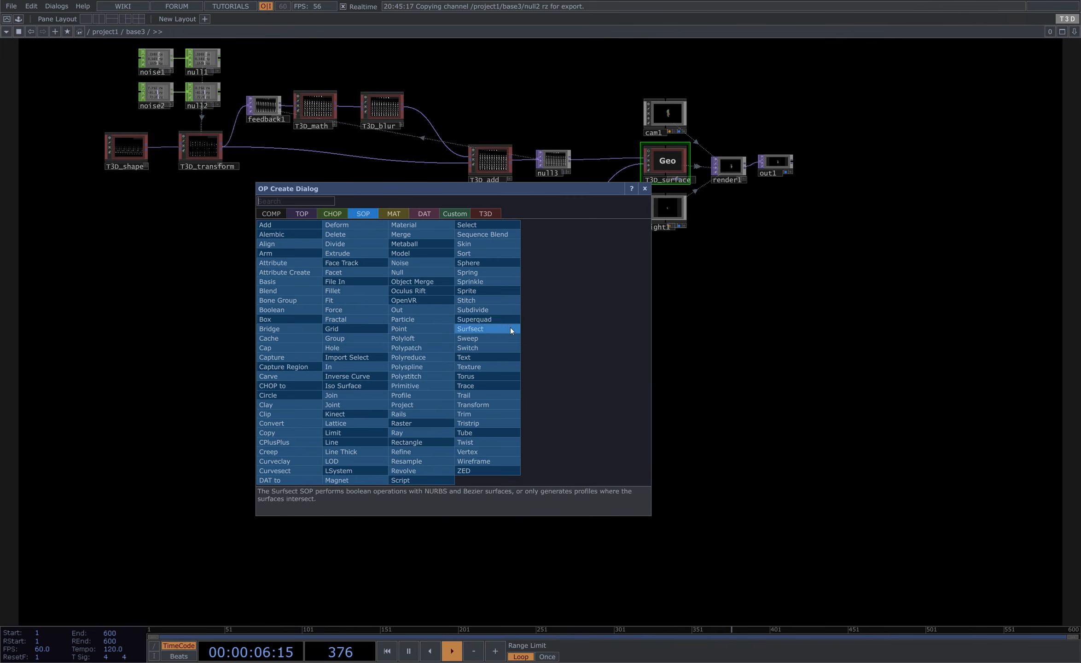
left_click(654, 380)
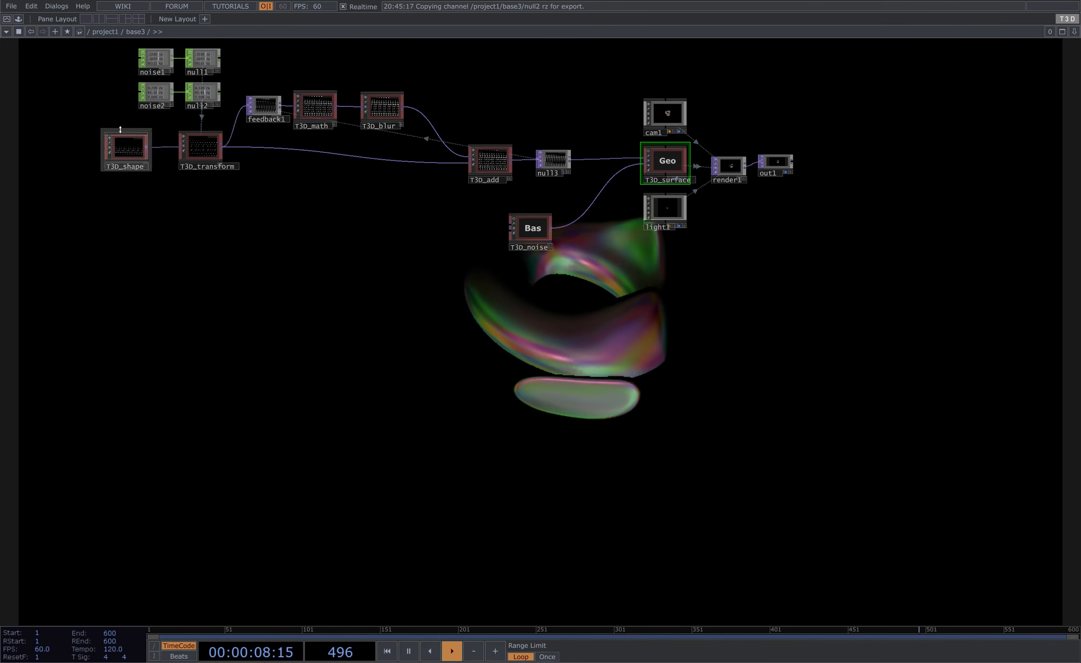
- Review the whole network and its rendered output
scroll(128, 153, "up", 3)
left_click(117, 149)
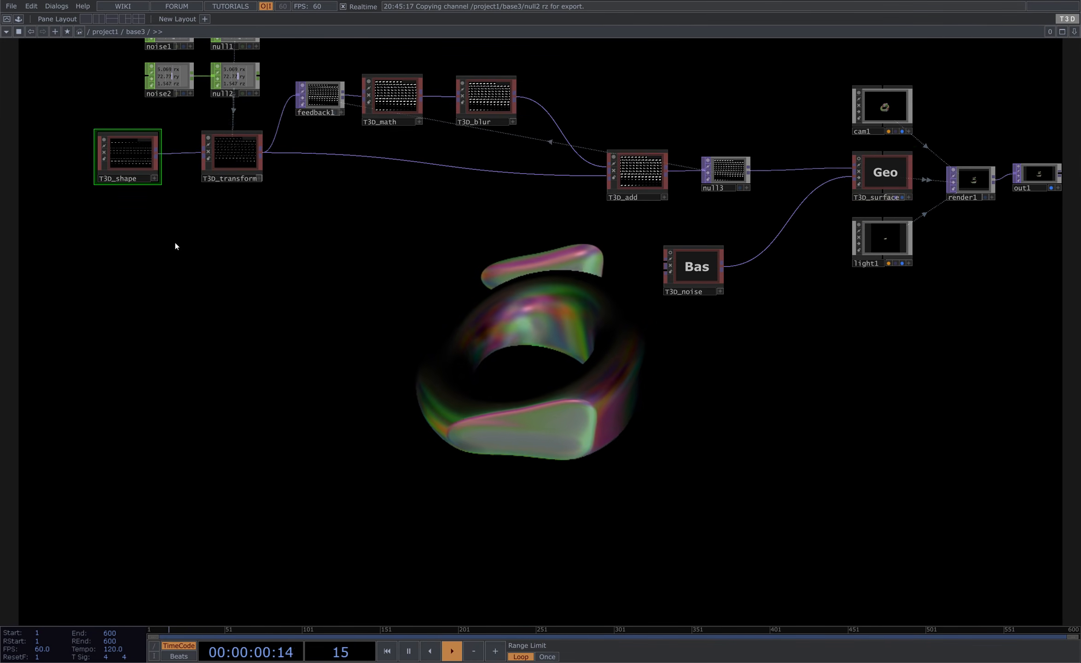
left_click_drag(138, 131, 137, 172)
left_click_drag(484, 358, 452, 356)
left_click_drag(462, 311, 425, 379)
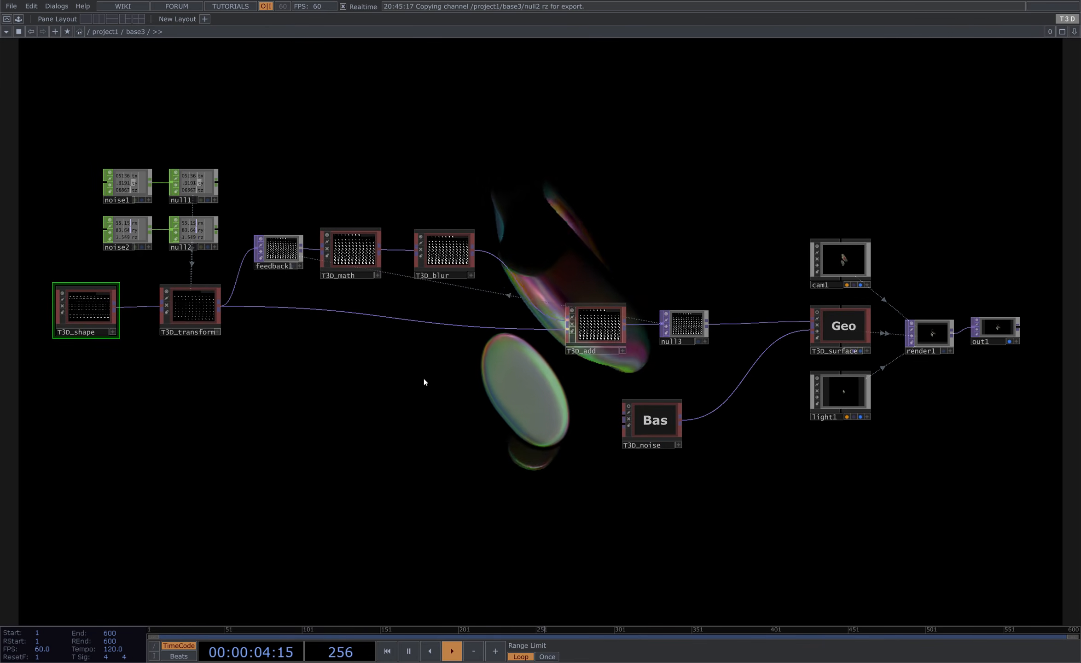
left_click_drag(494, 428, 493, 427)
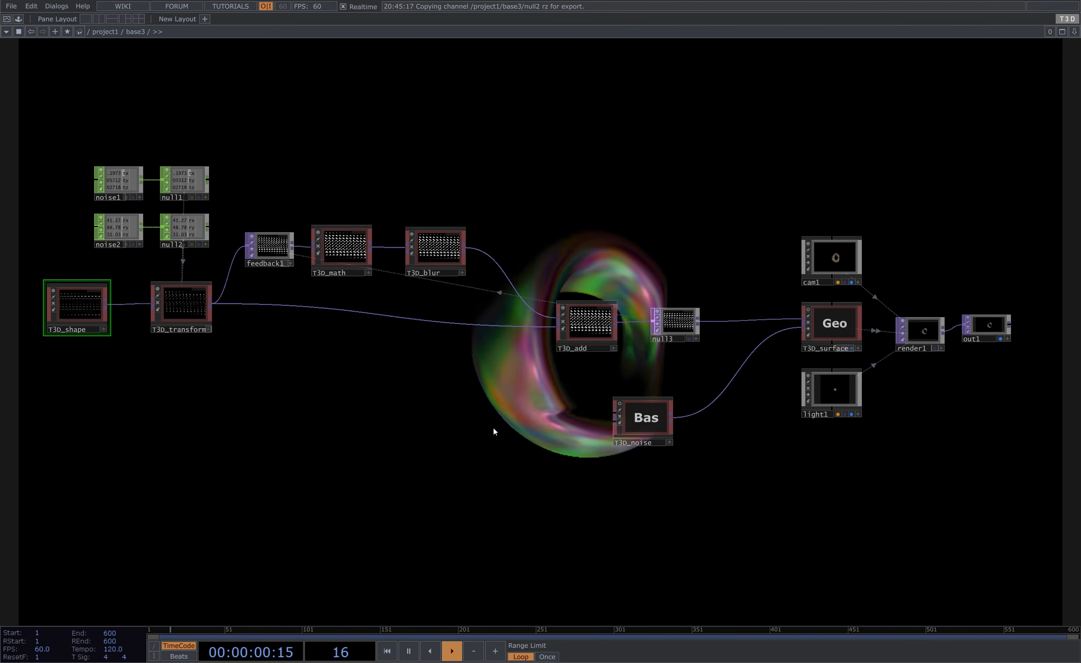
scroll(528, 316, "down", 3)
left_click_drag(569, 258, 553, 277)
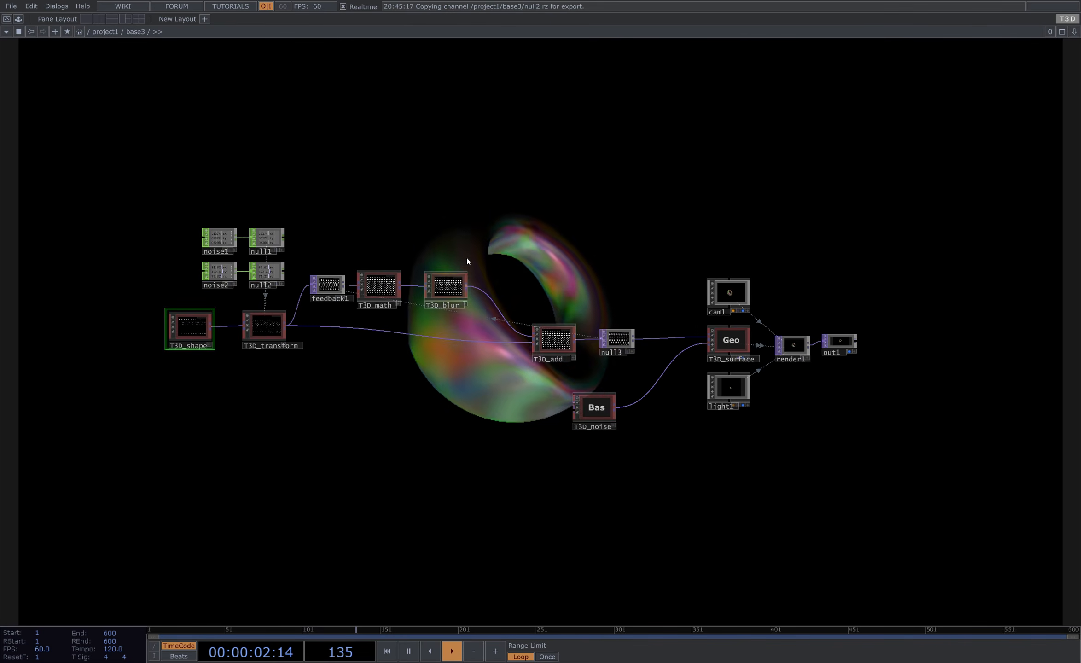